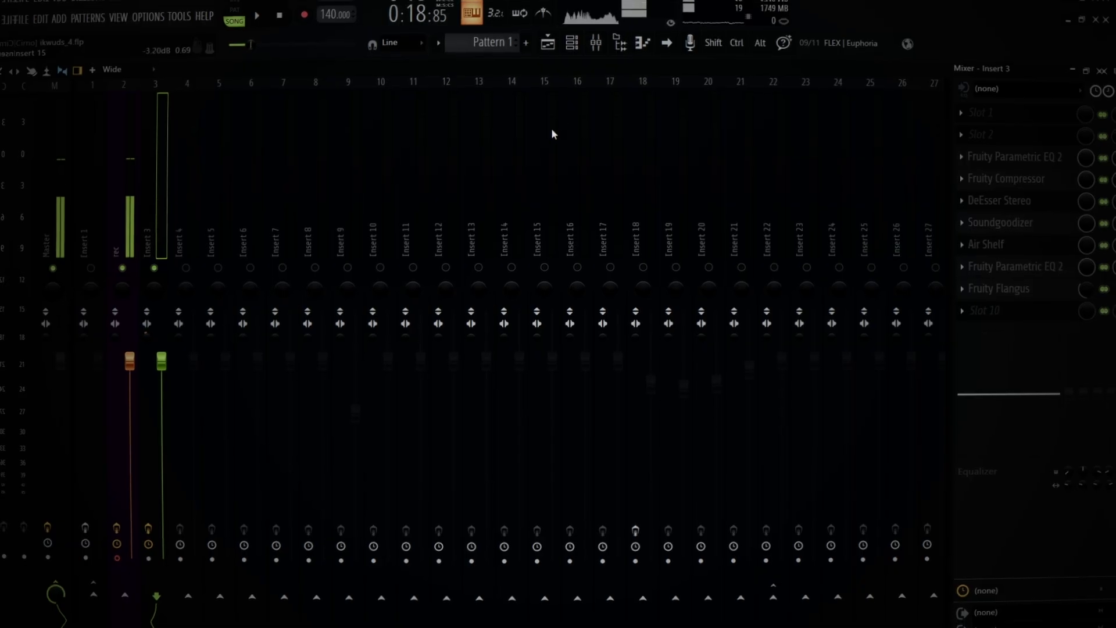
Step: Select the Insert 3 mixer track to show its effect chain
{"action": "left_click", "coordinate": [544, 47]}
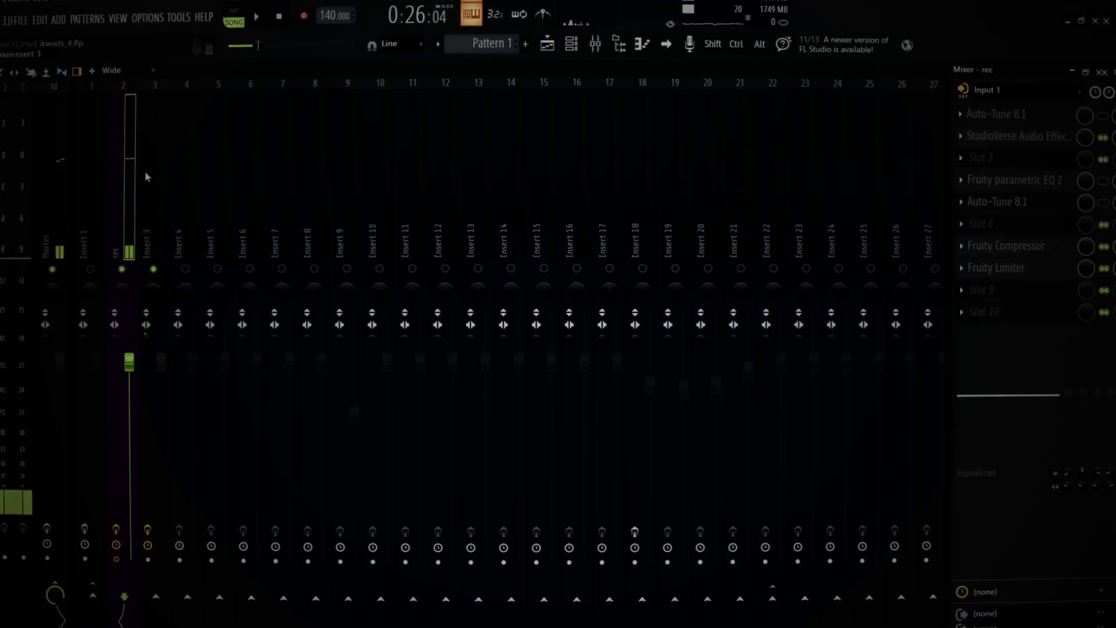
{"action": "left_click", "coordinate": [145, 180]}
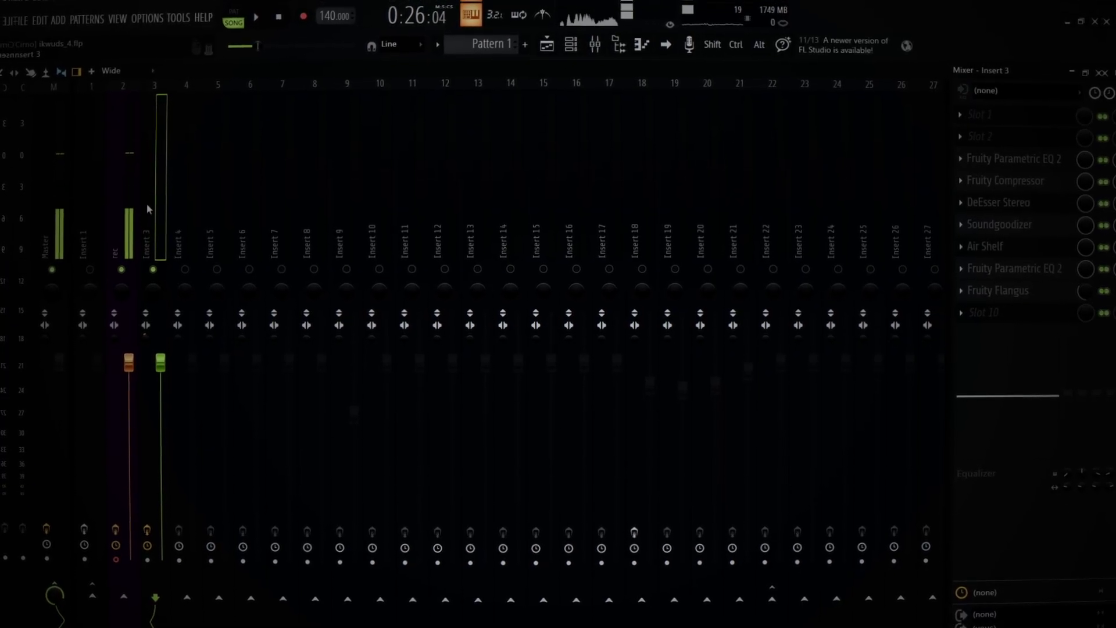
Step: Switch to the Shzooms Vault server in Discord and search the sauce channel's posts for "fabfilter"
{"action": "key", "text": "alt+Tab"}
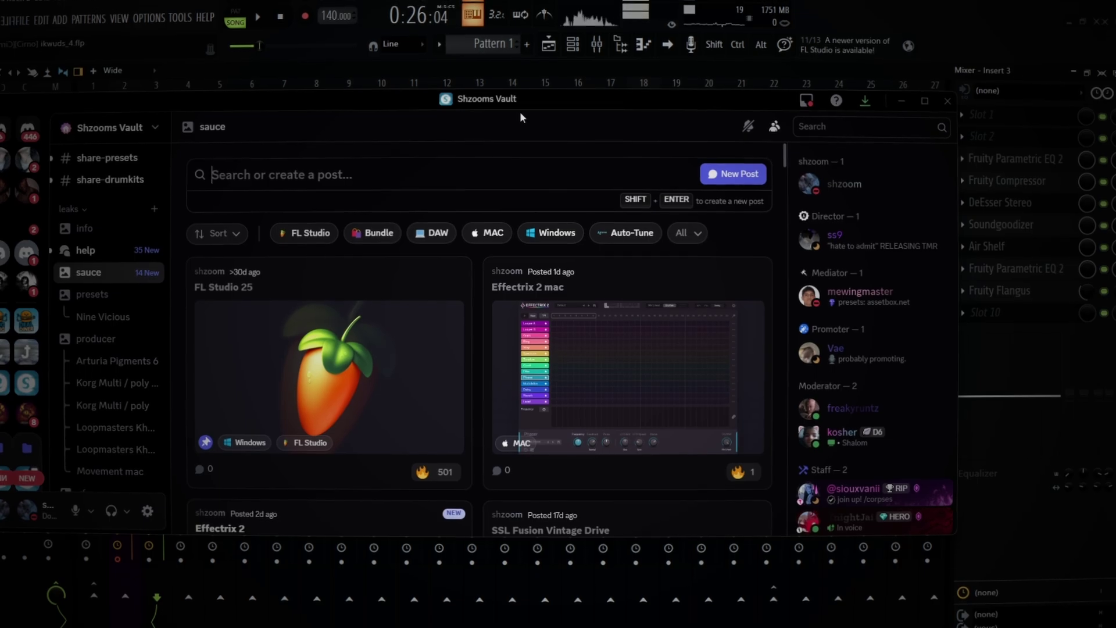
{"action": "left_click", "coordinate": [471, 168]}
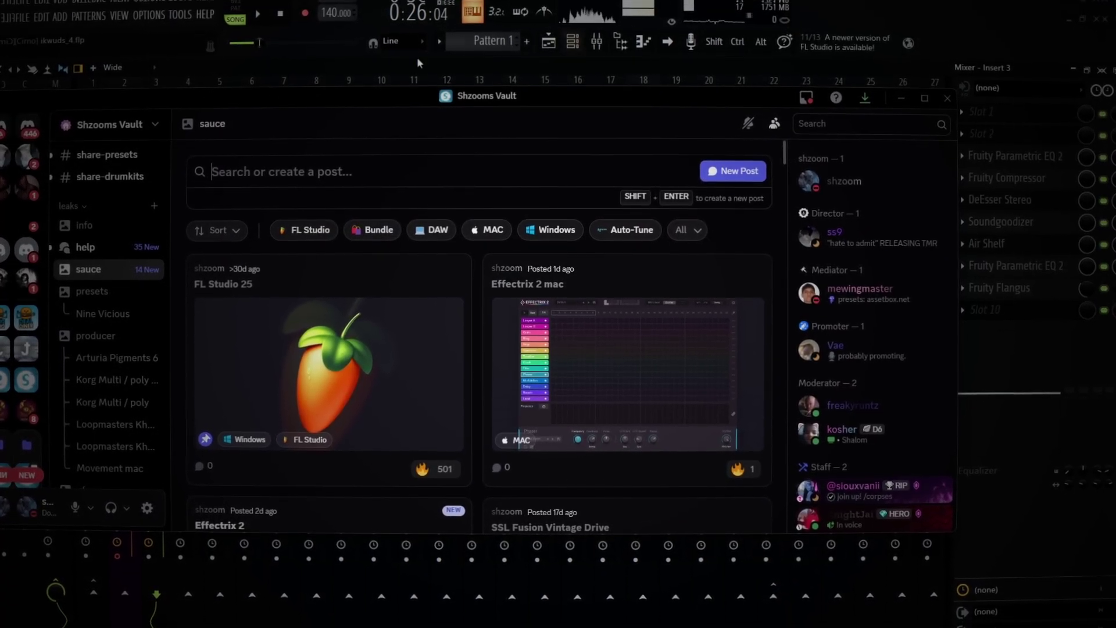
{"action": "mouse_move", "coordinate": [125, 267]}
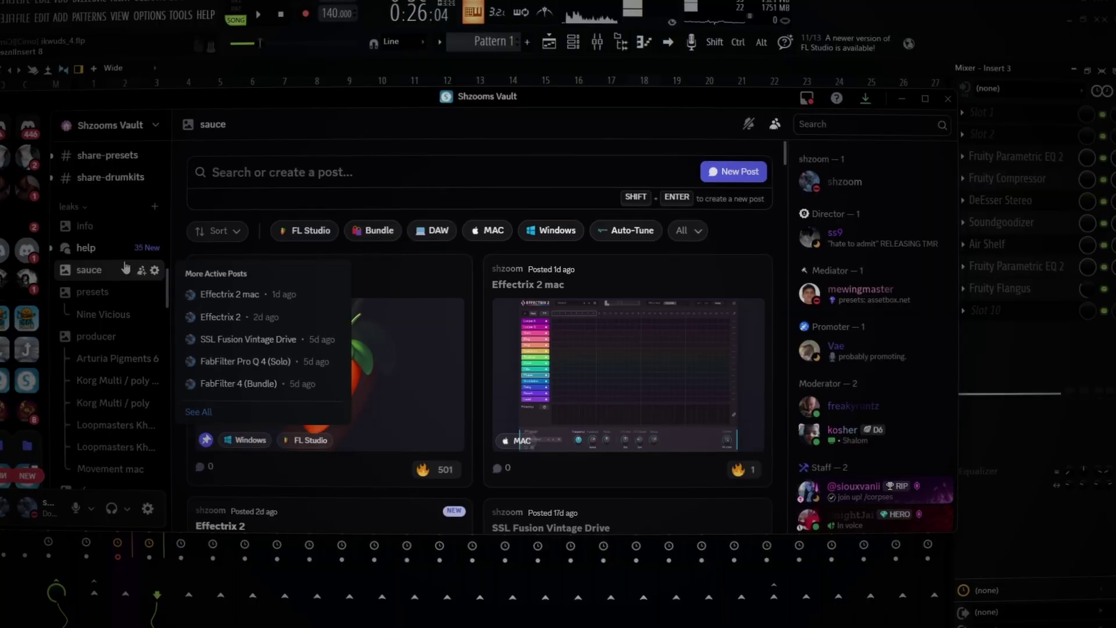
{"action": "scroll", "coordinate": [133, 269], "scroll_direction": "up", "scroll_amount": 3}
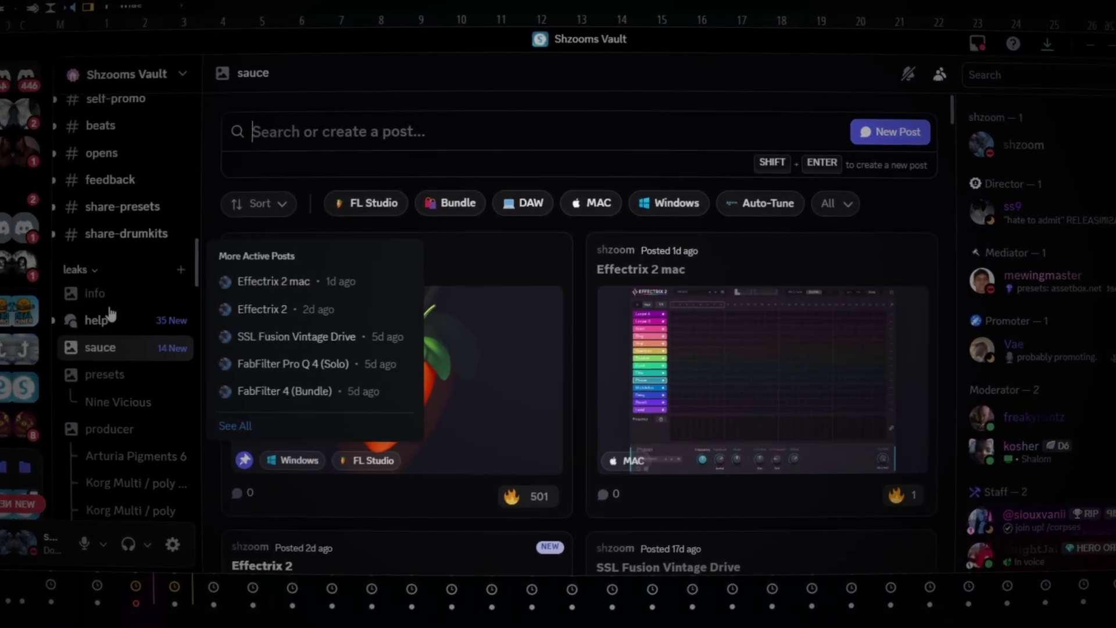
{"action": "type", "text": "fabfilter"}
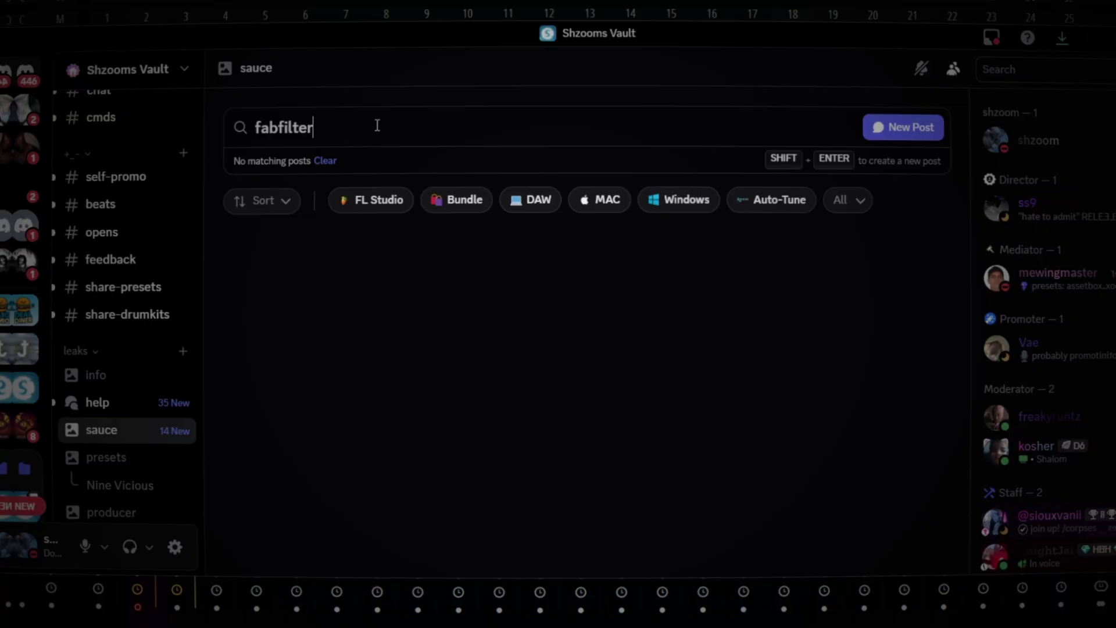
{"action": "scroll", "coordinate": [686, 391], "scroll_direction": "down", "scroll_amount": 5}
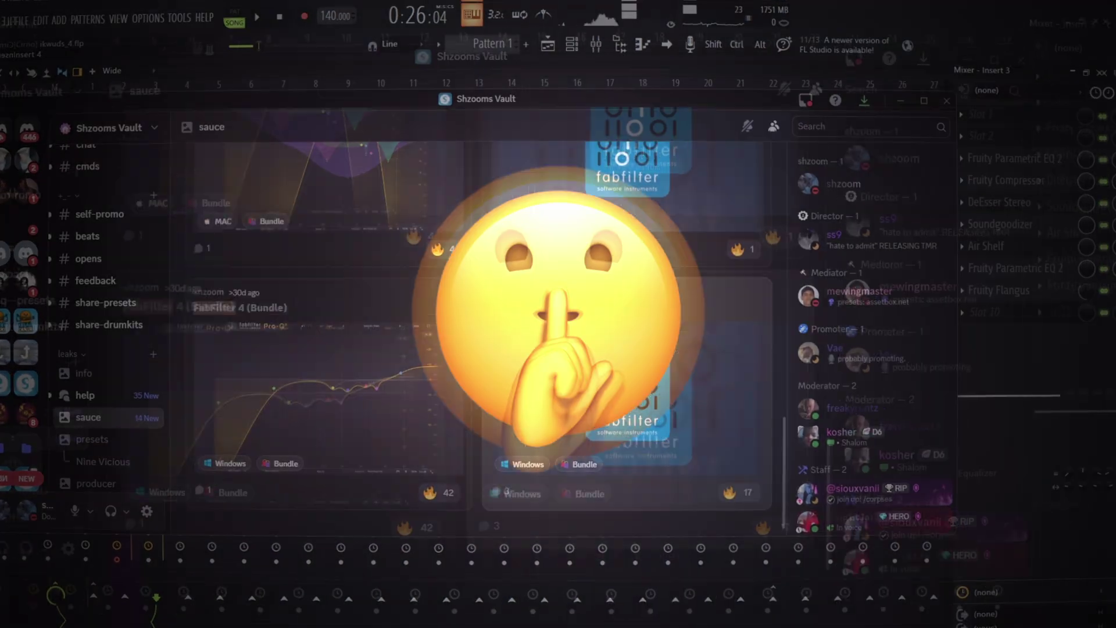
Step: Open the FabFilter bundle post for Windows from the search results, view it, and close it again
{"action": "left_click", "coordinate": [628, 365]}
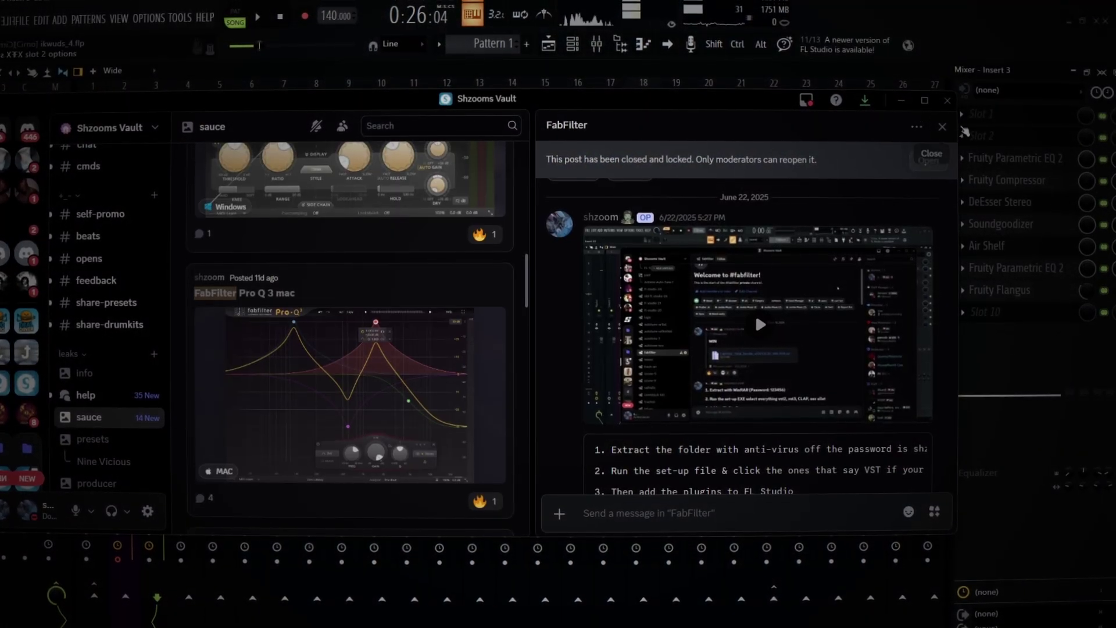
{"action": "key", "text": "Escape"}
{"action": "scroll", "coordinate": [514, 228], "scroll_direction": "up", "scroll_amount": 4}
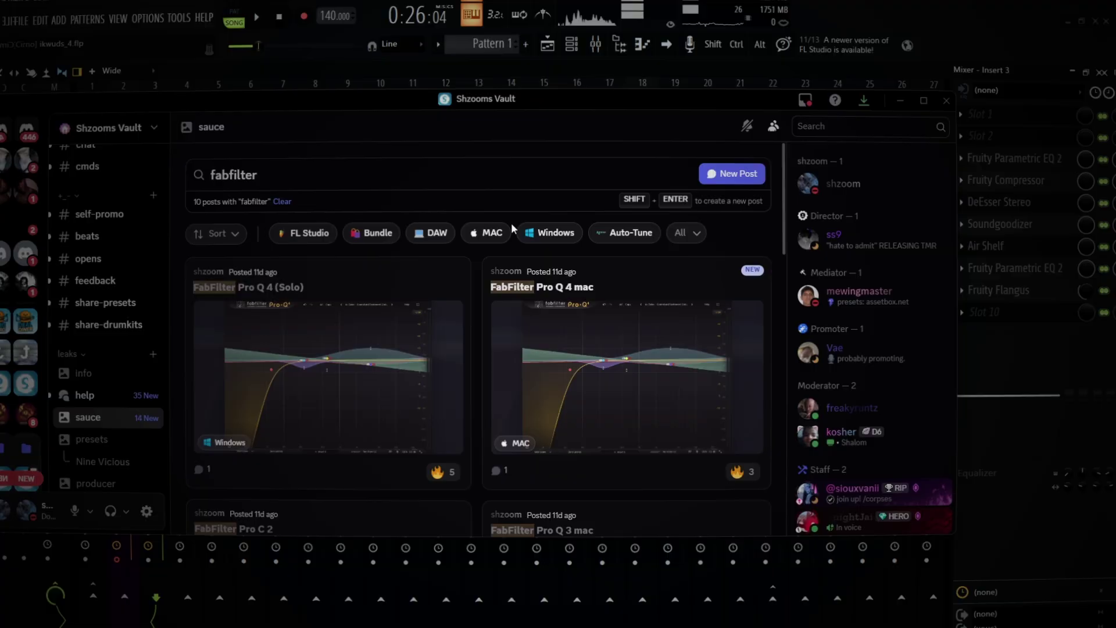
Step: Clear the post search and view the pinned FL Studio 25 post
{"action": "left_click", "coordinate": [397, 171]}
{"action": "key", "text": "ctrl+BackSpace"}
{"action": "left_click", "coordinate": [275, 340]}
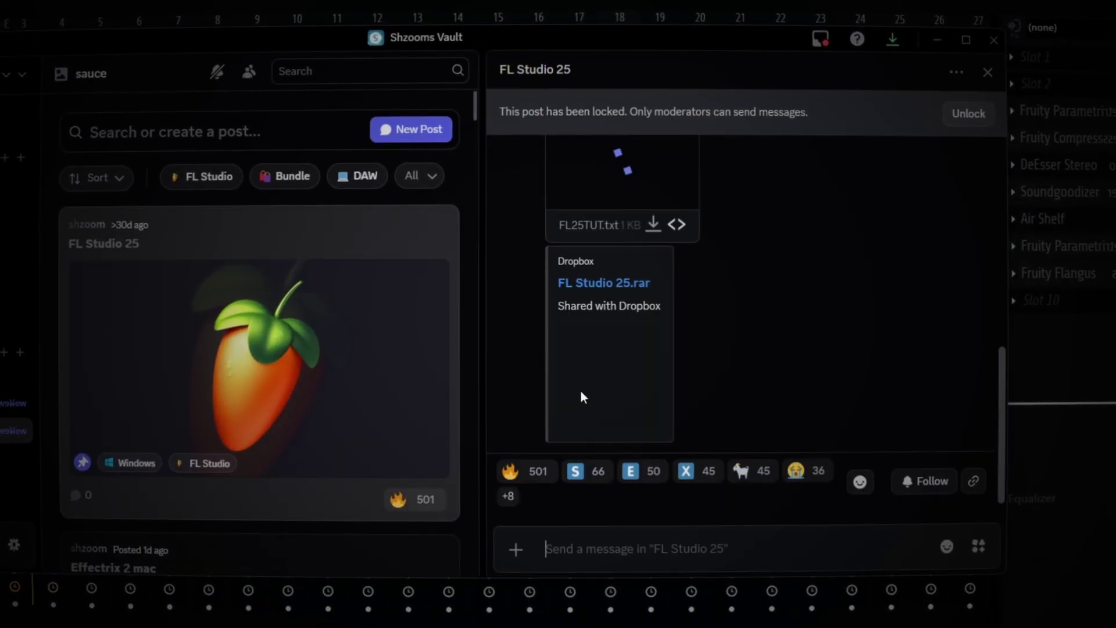
{"action": "scroll", "coordinate": [583, 397], "scroll_direction": "up", "scroll_amount": 5}
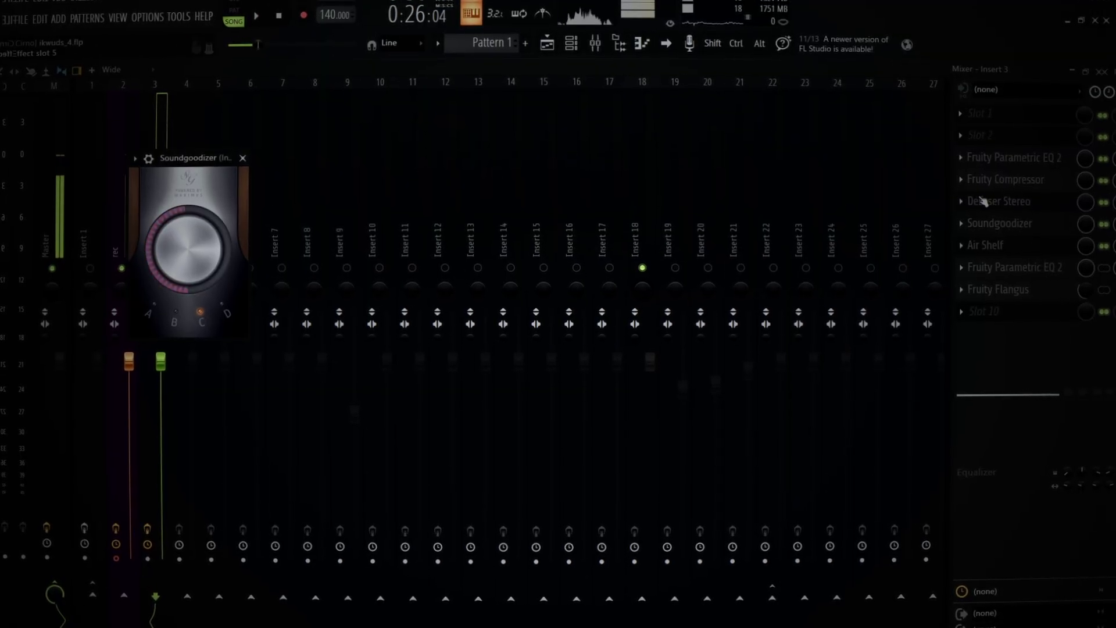
Step: Open the Fruity Compressor on Insert 3 in FL Studio and adjust its gain slightly
{"action": "left_click", "coordinate": [1029, 187]}
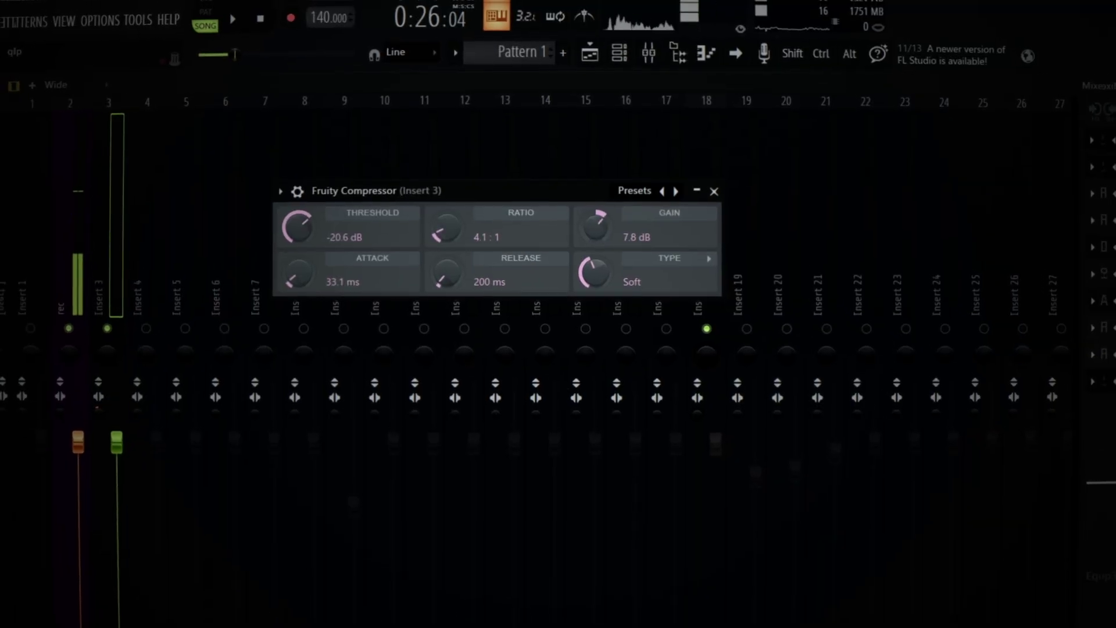
{"action": "left_click_drag", "start_coordinate": [596, 227], "coordinate": [597, 225]}
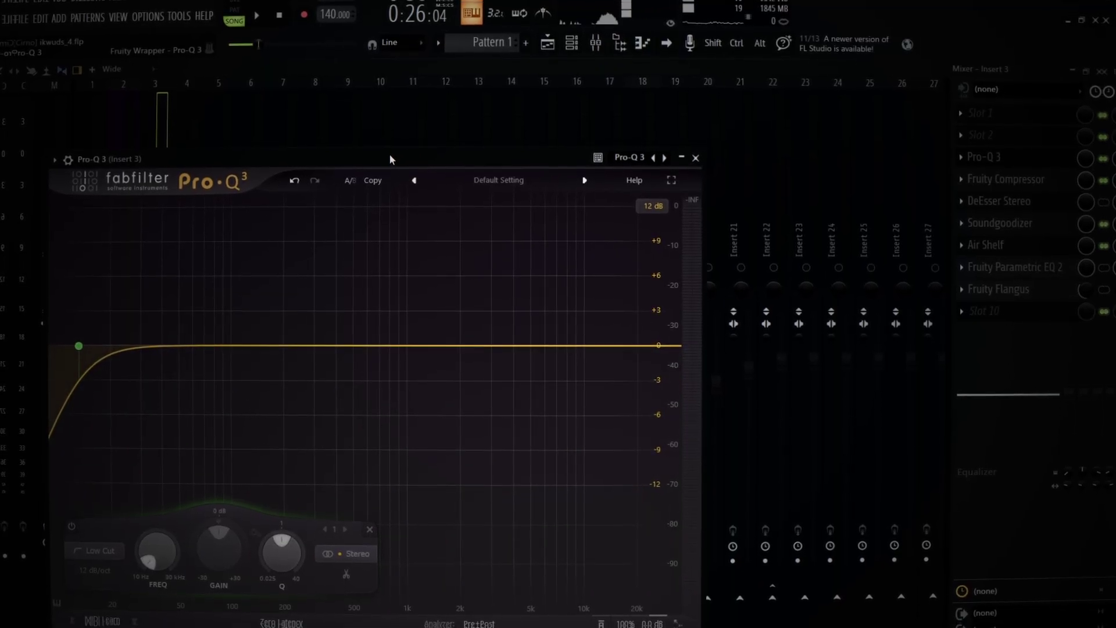
Step: Move the Pro-Q 3 low-cut band to about 82 Hz and set its slope to 24 dB/oct
{"action": "left_click_drag", "start_coordinate": [390, 155], "coordinate": [584, 105]}
{"action": "left_click_drag", "start_coordinate": [267, 292], "coordinate": [427, 295]}
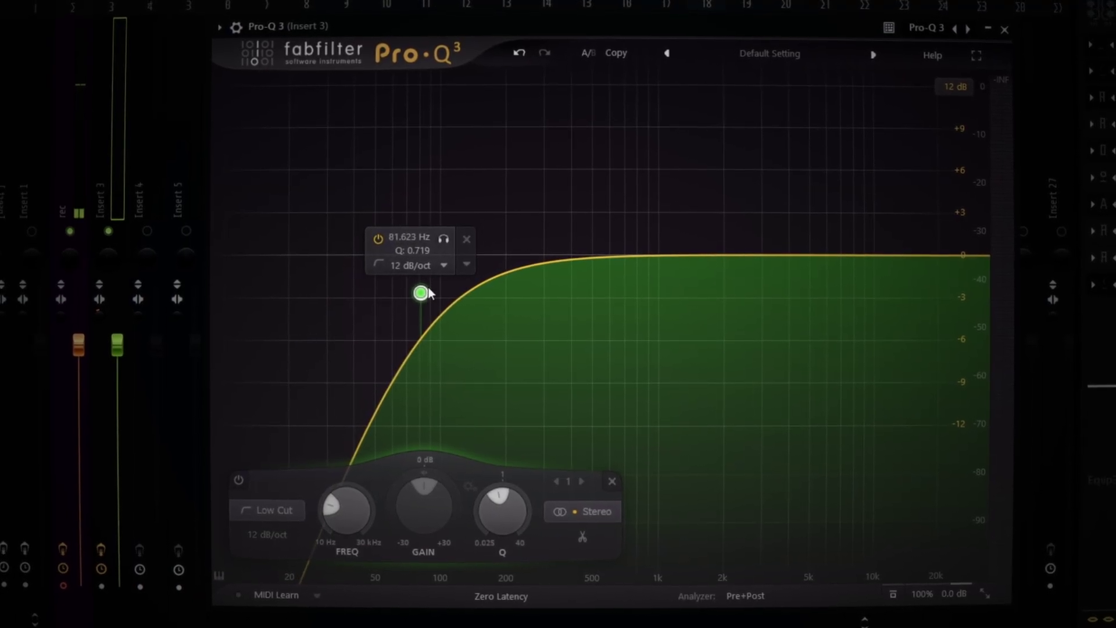
{"action": "left_click", "coordinate": [420, 271]}
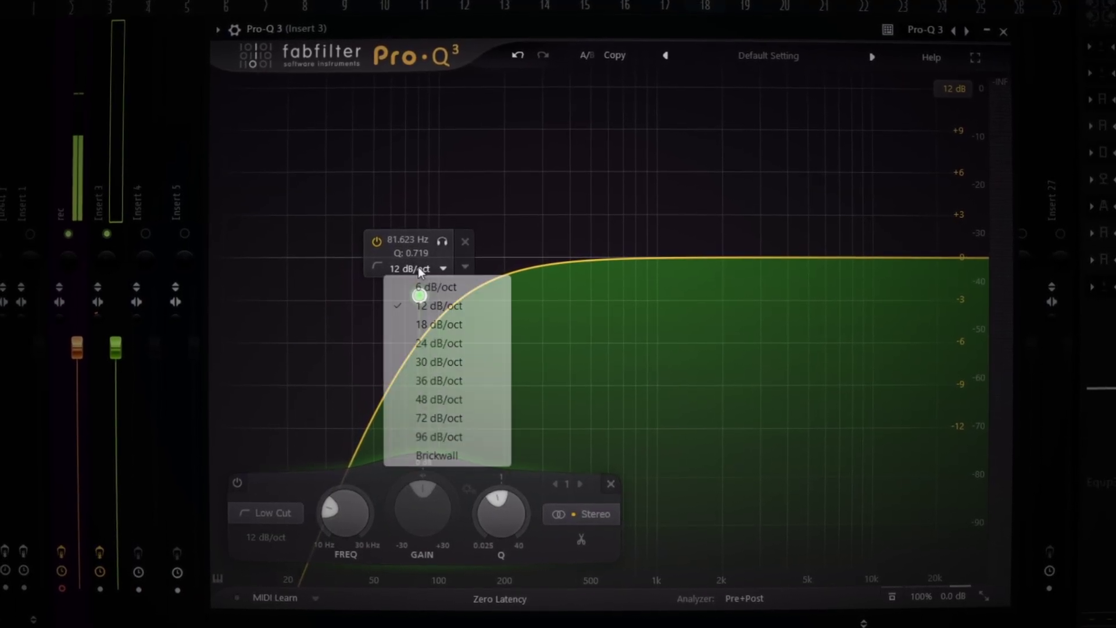
{"action": "left_click", "coordinate": [430, 343]}
Step: Set the EQ display range to 30 dB and lower the low-cut band's Q to about 0.42
{"action": "left_click", "coordinate": [955, 87]}
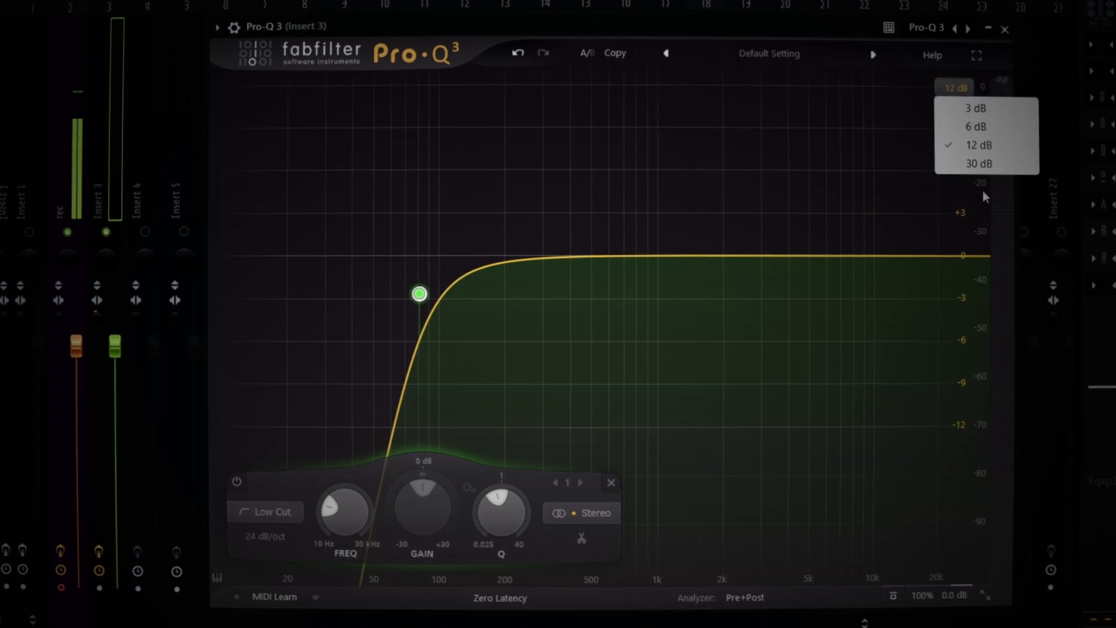
{"action": "left_click", "coordinate": [977, 165]}
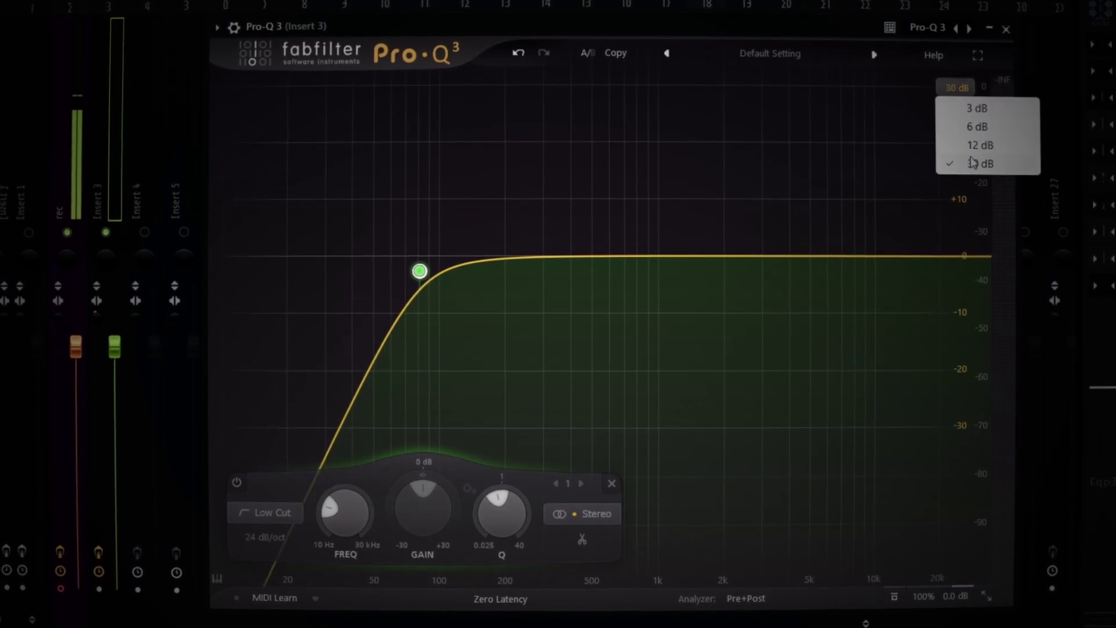
{"action": "mouse_move", "coordinate": [446, 270]}
{"action": "left_click_drag", "start_coordinate": [418, 282], "coordinate": [417, 306]}
Step: Try the 12 dB display range for comparison and return to 30 dB
{"action": "left_click", "coordinate": [958, 84]}
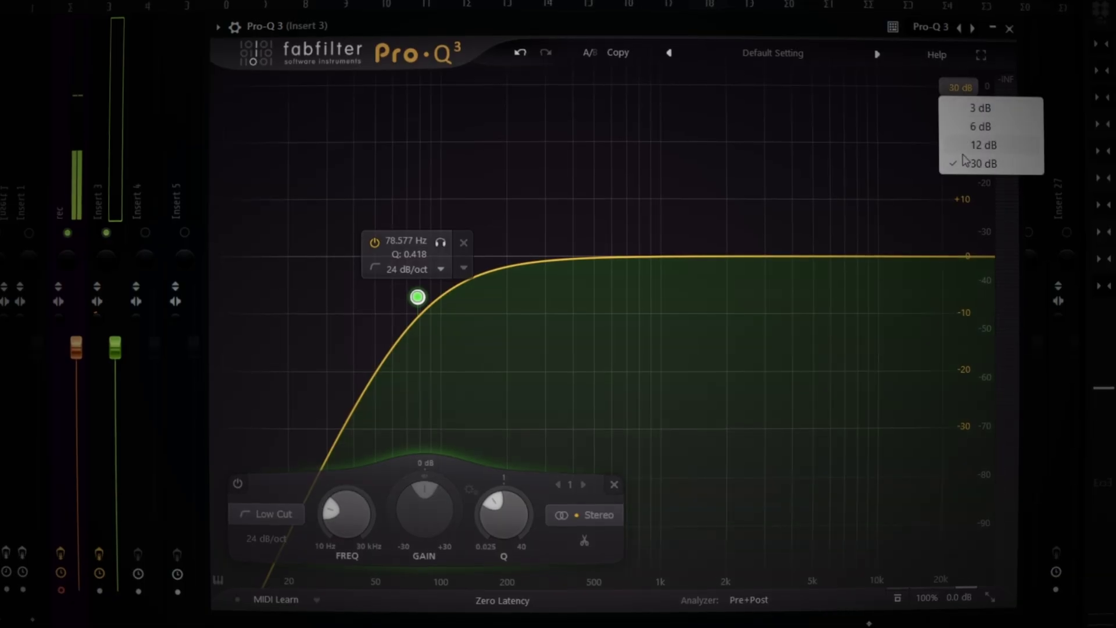
{"action": "left_click", "coordinate": [983, 142]}
{"action": "left_click", "coordinate": [959, 85]}
{"action": "left_click", "coordinate": [983, 161]}
Step: Fine-tune the low-cut band to about 82 Hz with a Q of about 0.35, and play the song briefly
{"action": "mouse_move", "coordinate": [416, 297]}
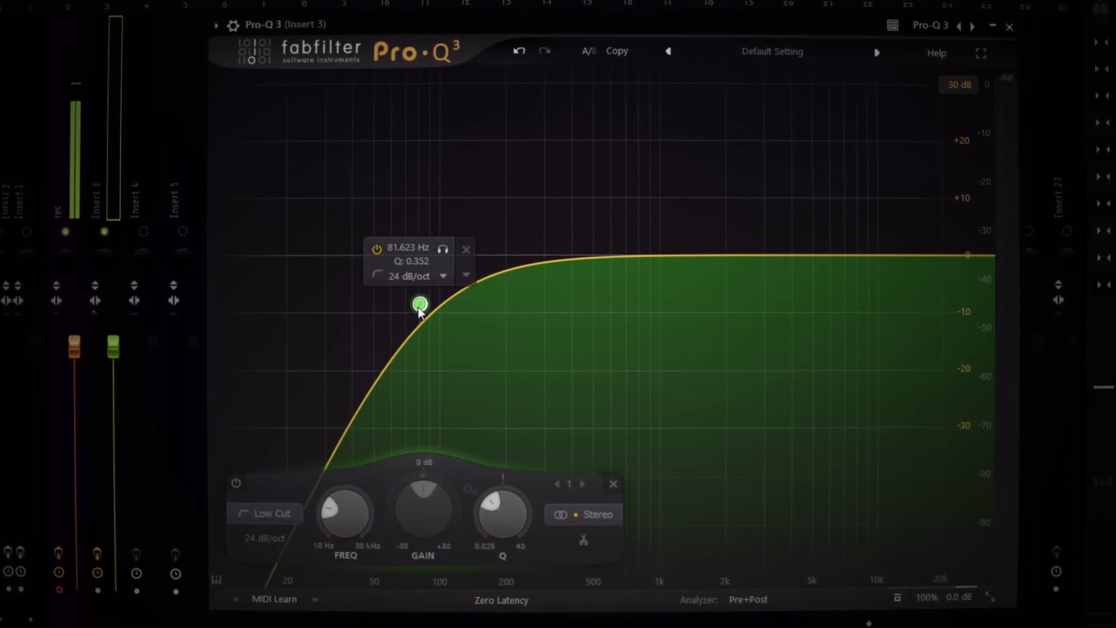
{"action": "left_click", "coordinate": [261, 15]}
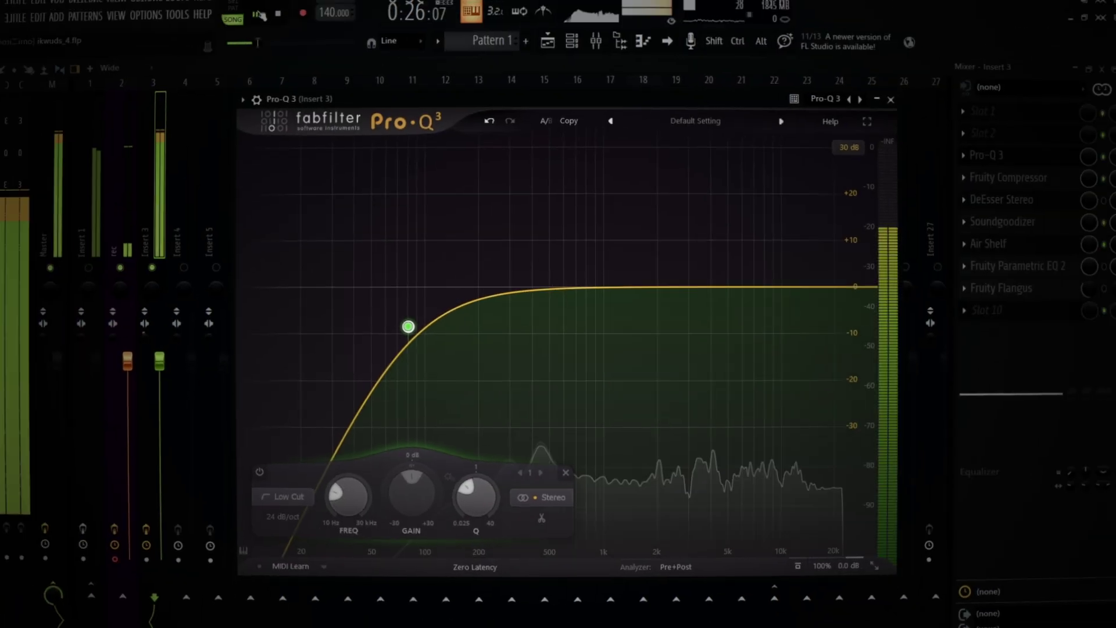
{"action": "key", "text": "space"}
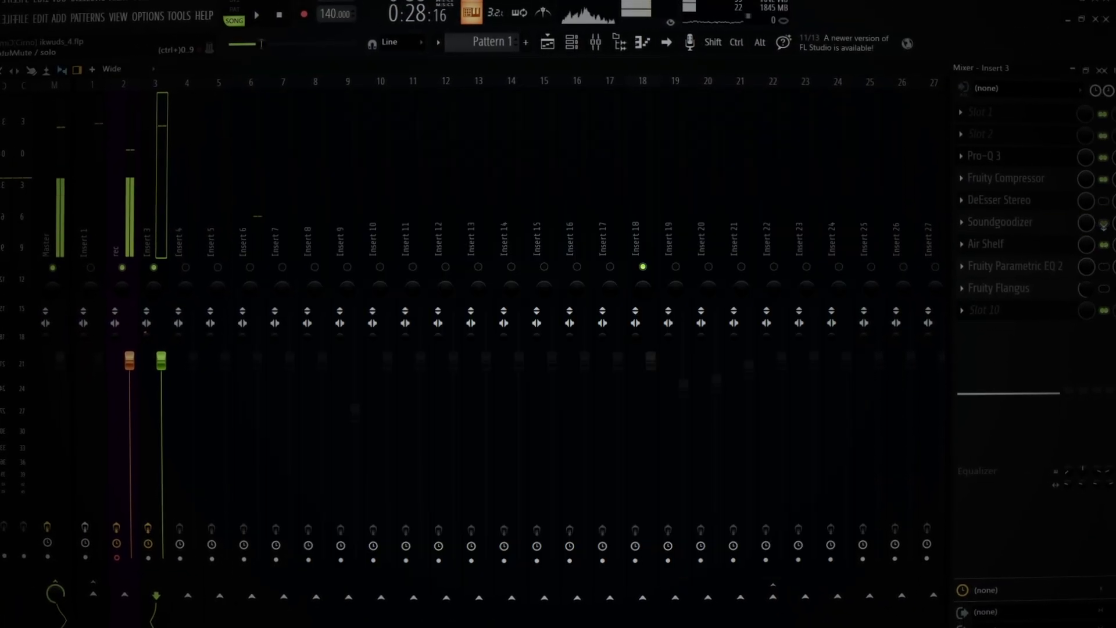
Step: Reopen Pro-Q 3 on Insert 3 and move the low-cut band to about 77 Hz with a Q of about 0.34 during playback
{"action": "left_click", "coordinate": [1021, 159]}
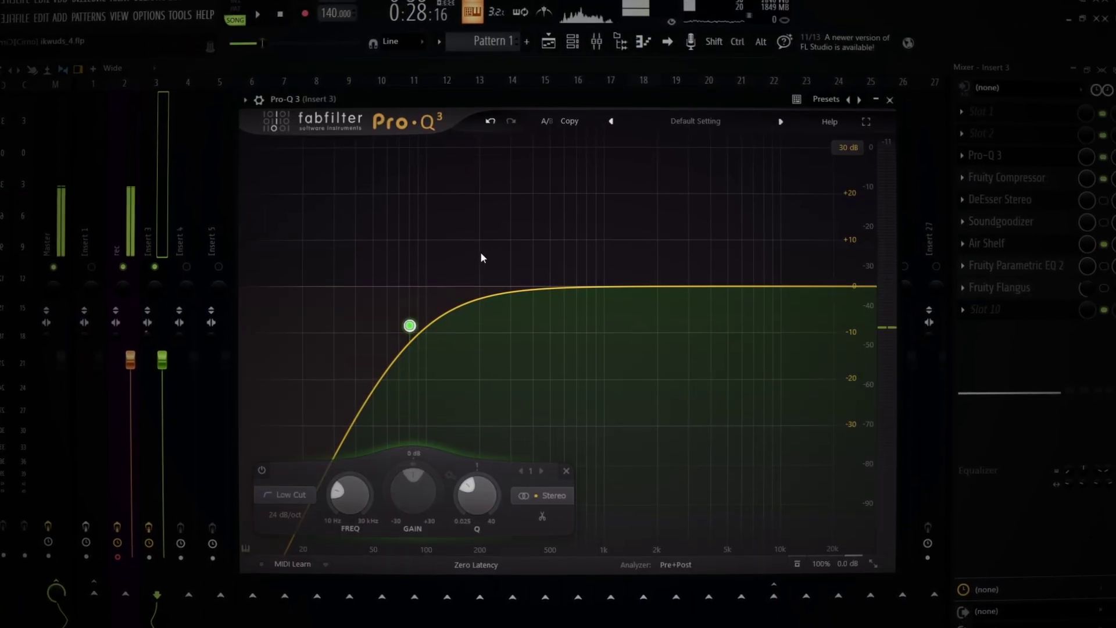
{"action": "key", "text": "space"}
{"action": "left_click_drag", "start_coordinate": [407, 347], "coordinate": [417, 317]}
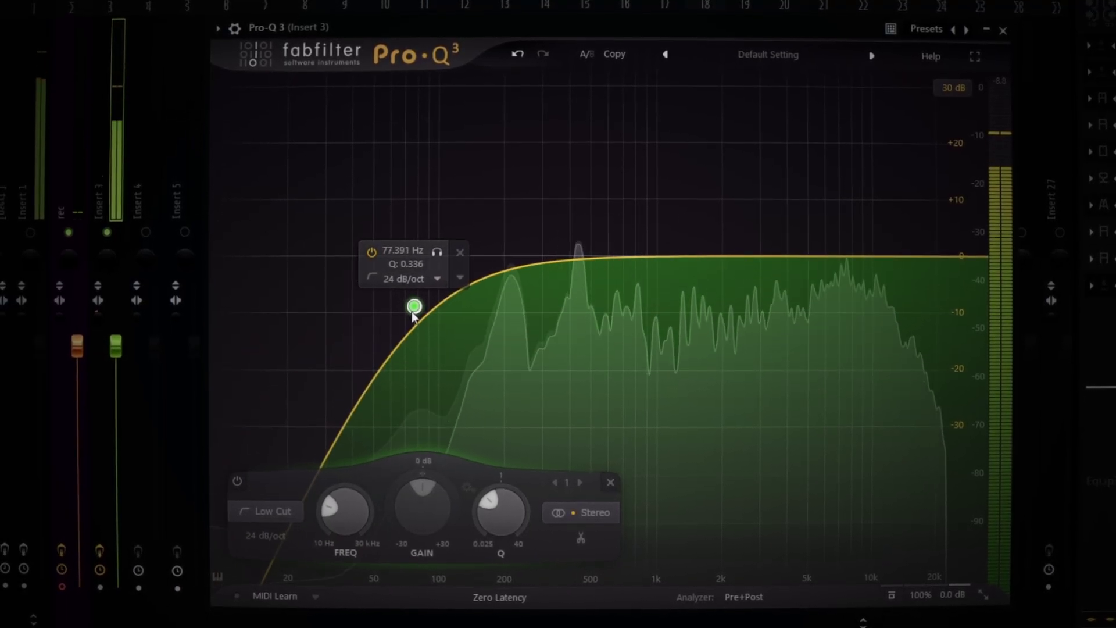
Step: Try low-cut slopes of 36, 72 and 96 dB/oct and Brickwall in turn
{"action": "left_click", "coordinate": [414, 280]}
{"action": "left_click", "coordinate": [433, 391]}
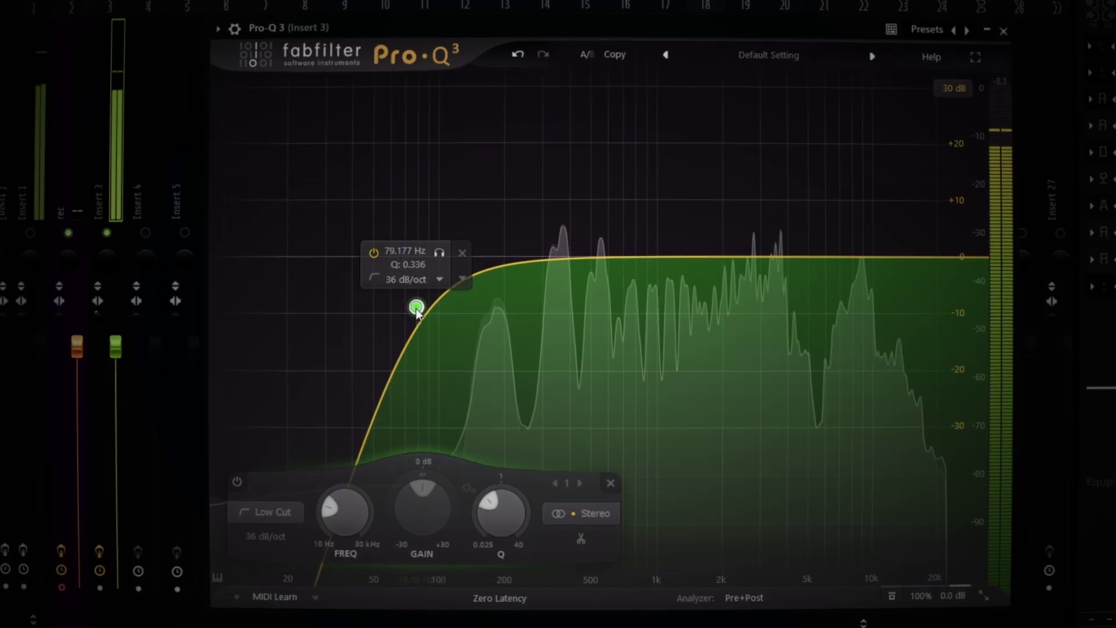
{"action": "left_click", "coordinate": [414, 279]}
{"action": "left_click", "coordinate": [431, 429]}
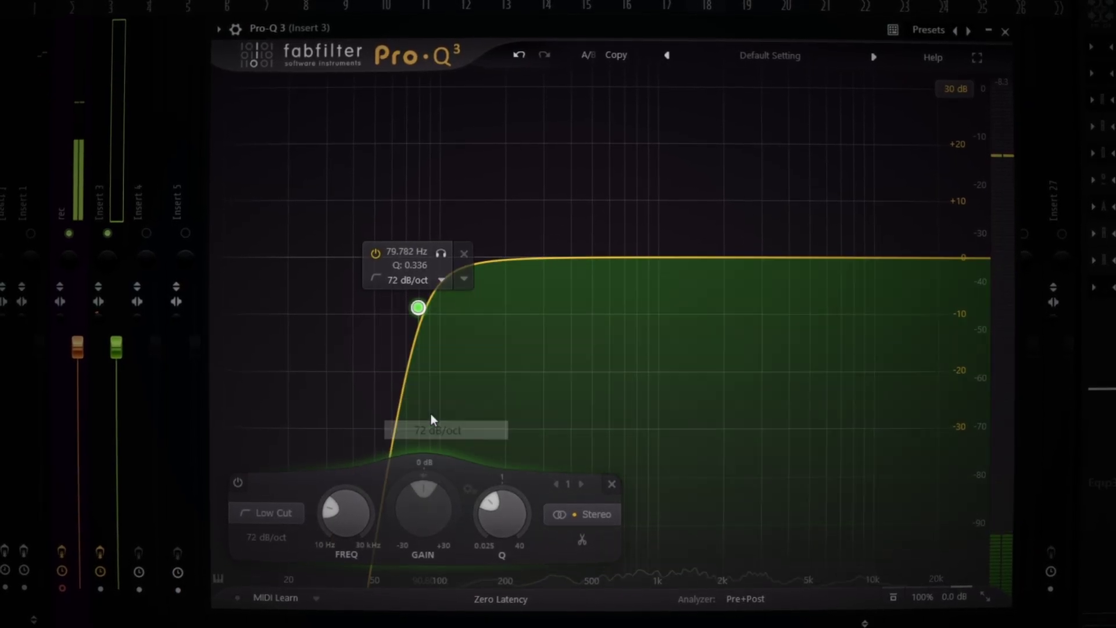
{"action": "left_click", "coordinate": [414, 280]}
{"action": "left_click", "coordinate": [436, 447]}
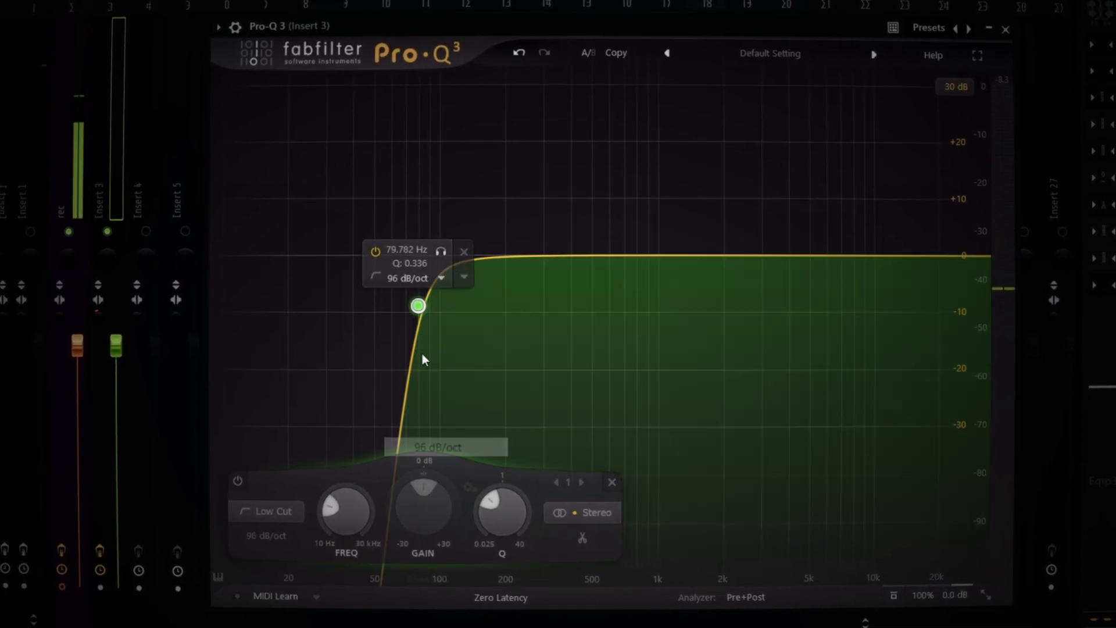
{"action": "left_click", "coordinate": [414, 279]}
{"action": "left_click", "coordinate": [453, 467]}
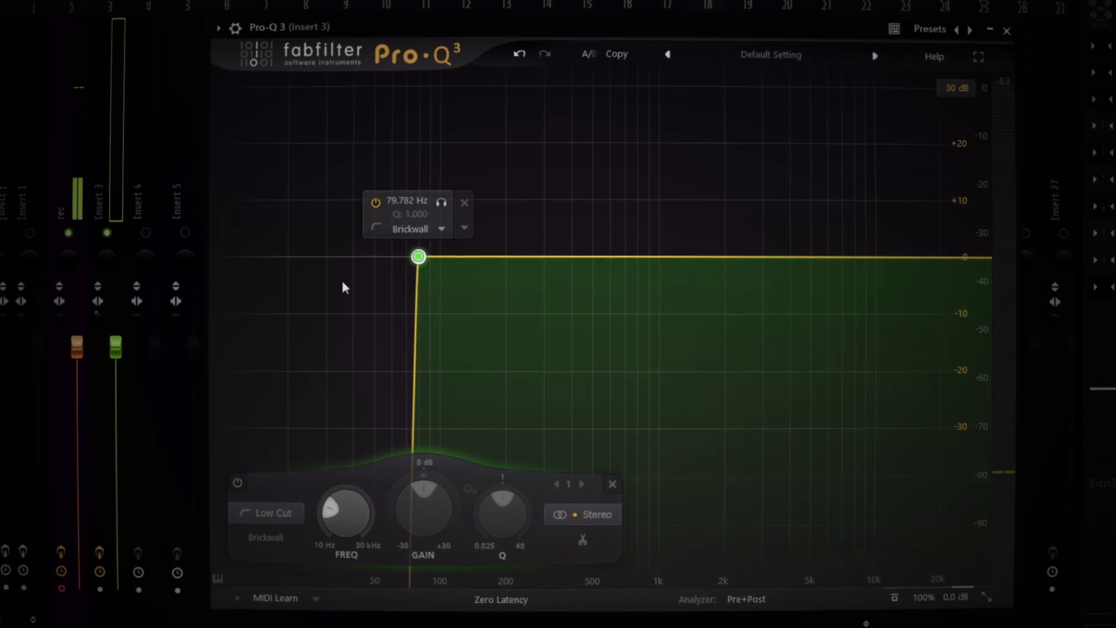
Step: Set the low-cut slope to 30 dB/oct and move the band to about 84 Hz with a Q of about 0.45 during playback
{"action": "left_click", "coordinate": [413, 227]}
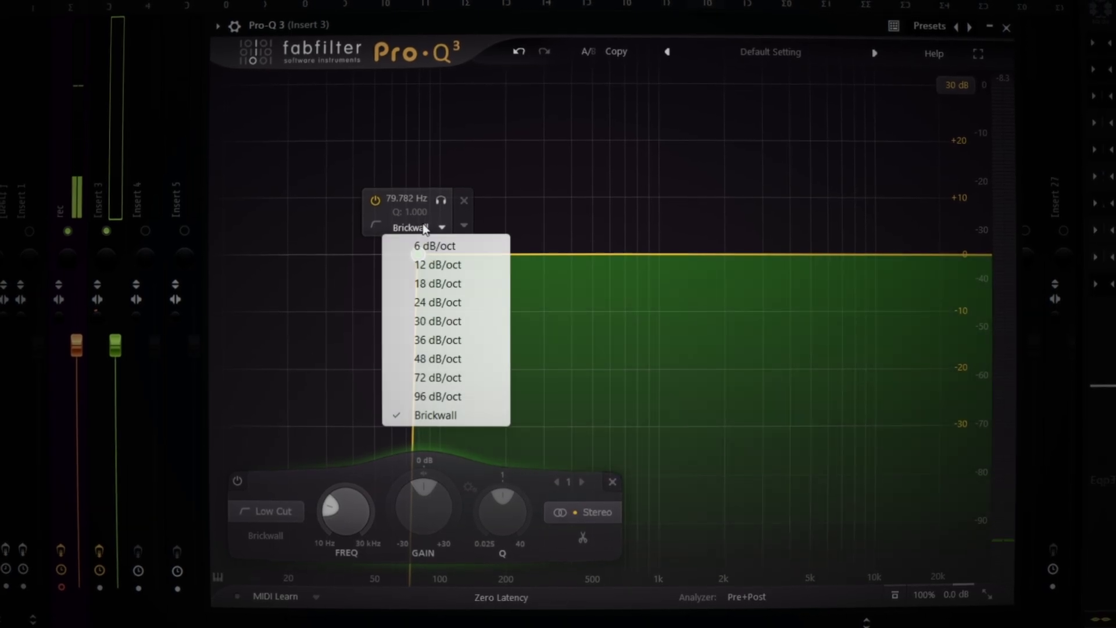
{"action": "left_click", "coordinate": [431, 322]}
{"action": "mouse_move", "coordinate": [418, 308]}
{"action": "left_mouse_down"}
{"action": "mouse_move", "coordinate": [384, 309]}
{"action": "mouse_move", "coordinate": [454, 304]}
{"action": "mouse_move", "coordinate": [455, 314]}
{"action": "mouse_move", "coordinate": [421, 305]}
{"action": "left_mouse_up"}
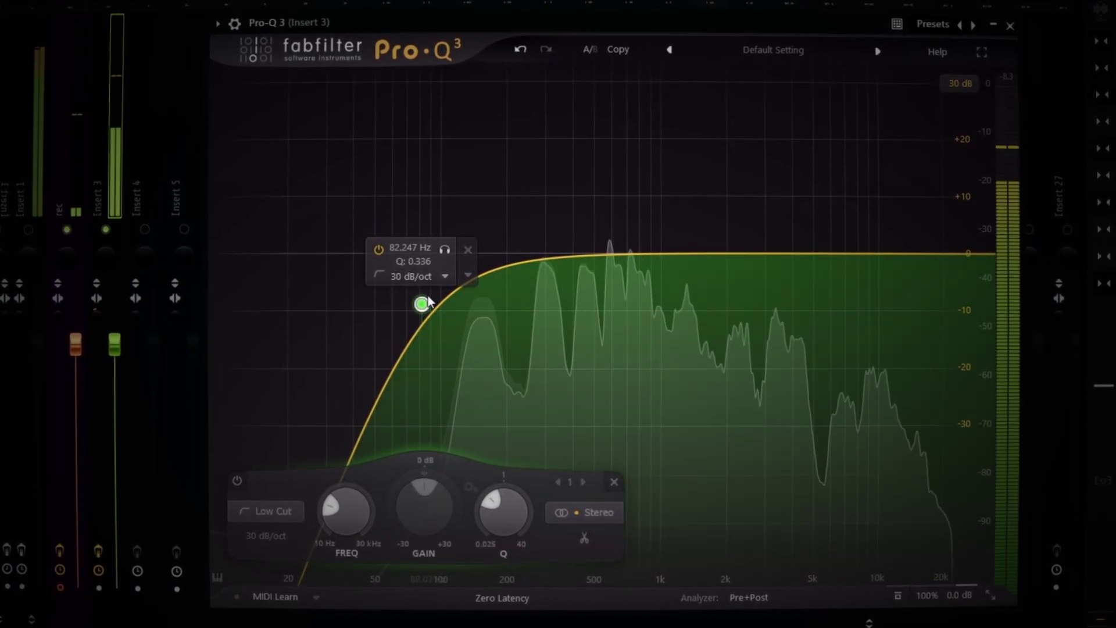
{"action": "mouse_move", "coordinate": [423, 304]}
{"action": "left_mouse_down"}
{"action": "mouse_move", "coordinate": [460, 301]}
{"action": "mouse_move", "coordinate": [440, 305]}
{"action": "mouse_move", "coordinate": [413, 283]}
{"action": "mouse_move", "coordinate": [423, 293]}
{"action": "left_mouse_up"}
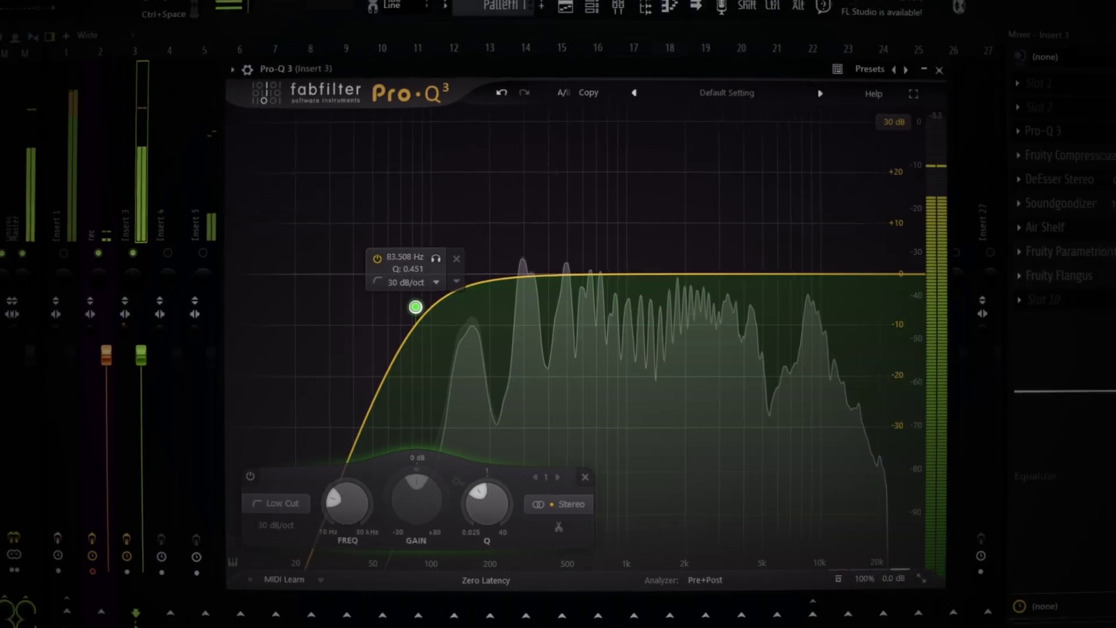
{"action": "key", "text": "space"}
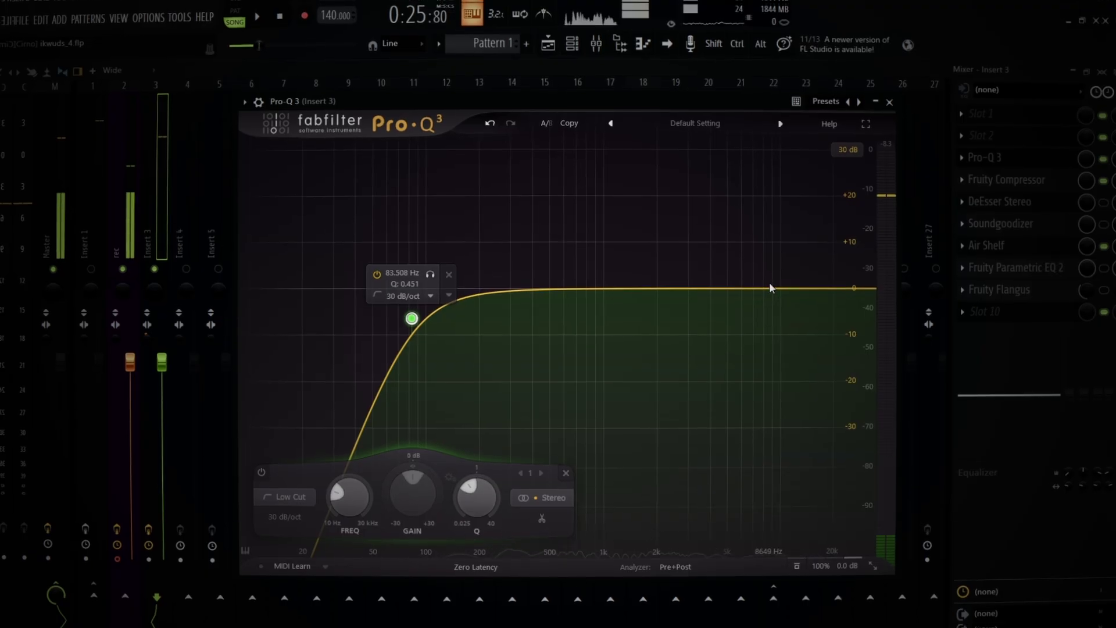
Step: Add a second EQ band in the highs, make it a High Shelf, and move it to about 8.3 kHz with about +15.8 dB gain
{"action": "left_click", "coordinate": [771, 287]}
{"action": "left_click_drag", "start_coordinate": [770, 287], "coordinate": [763, 267]}
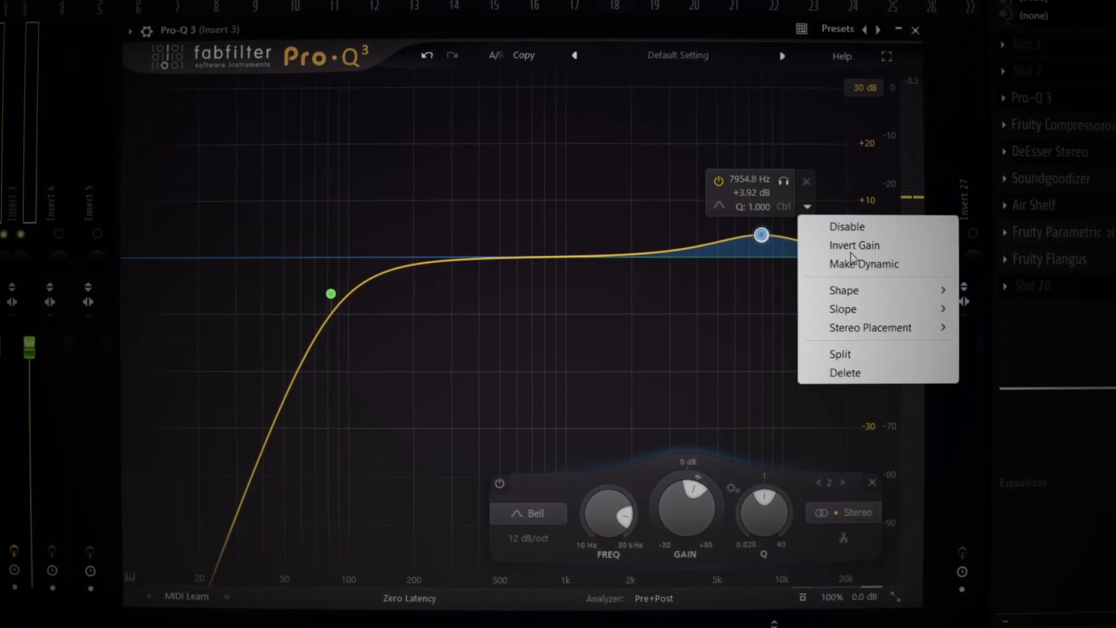
{"action": "left_click", "coordinate": [998, 347]}
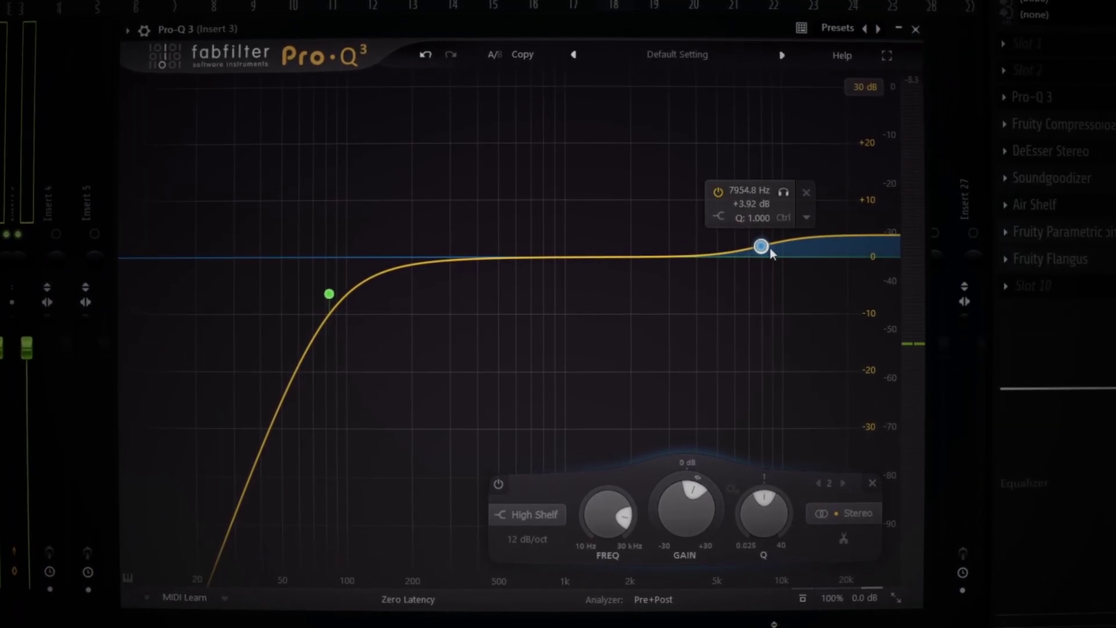
{"action": "mouse_move", "coordinate": [771, 253]}
{"action": "left_mouse_down"}
{"action": "mouse_move", "coordinate": [776, 194]}
{"action": "mouse_move", "coordinate": [766, 175]}
{"action": "mouse_move", "coordinate": [775, 257]}
{"action": "left_mouse_up"}
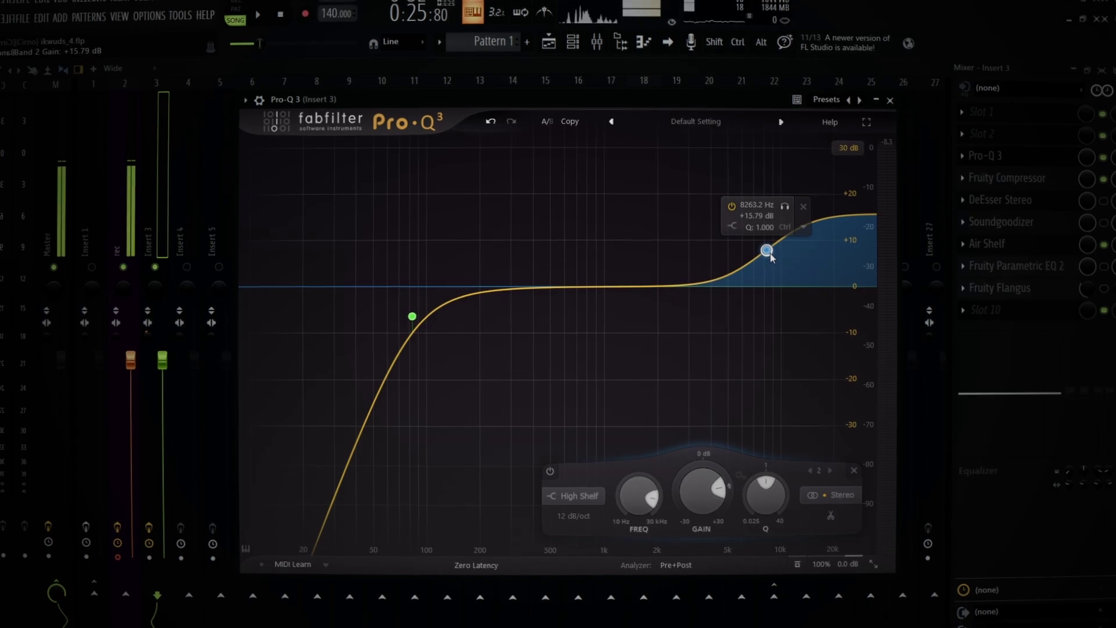
Step: Fine-tune the high-shelf band to about 8.3 kHz with about +15 dB gain during playback and check the low-cut band
{"action": "key", "text": "space"}
{"action": "left_click_drag", "start_coordinate": [765, 254], "coordinate": [769, 225]}
{"action": "left_click", "coordinate": [251, 14]}
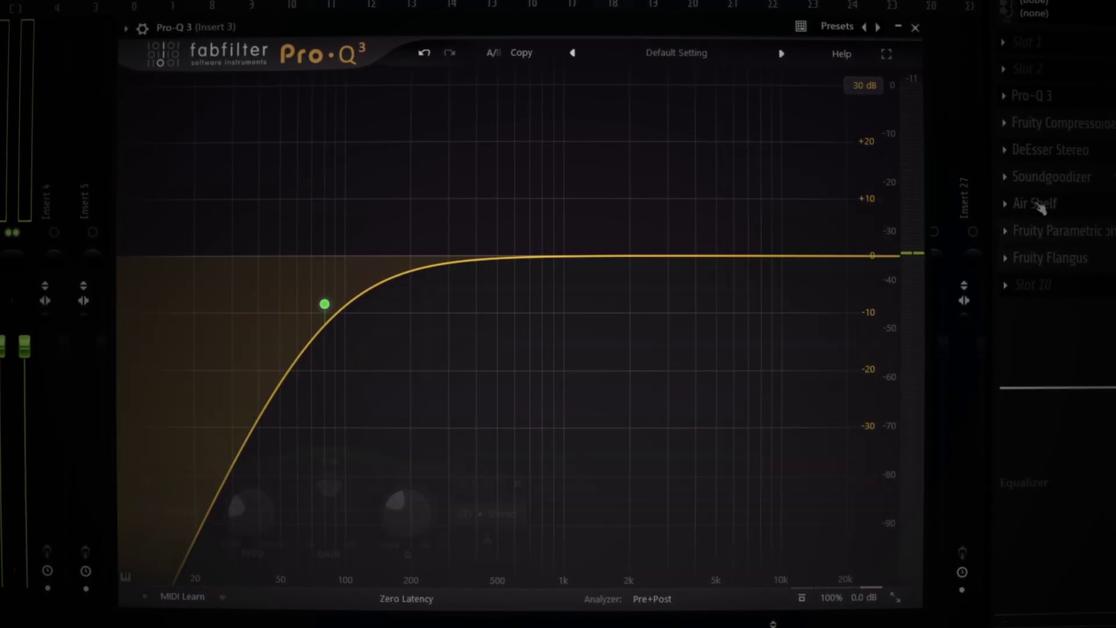
{"action": "left_click", "coordinate": [1038, 204]}
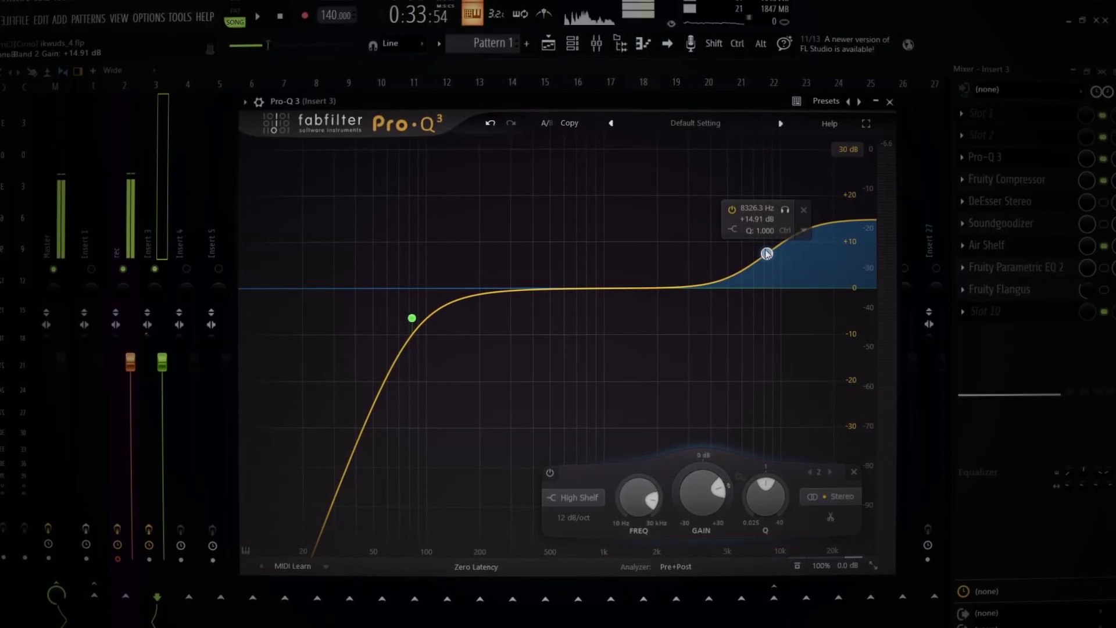
{"action": "key", "text": "space"}
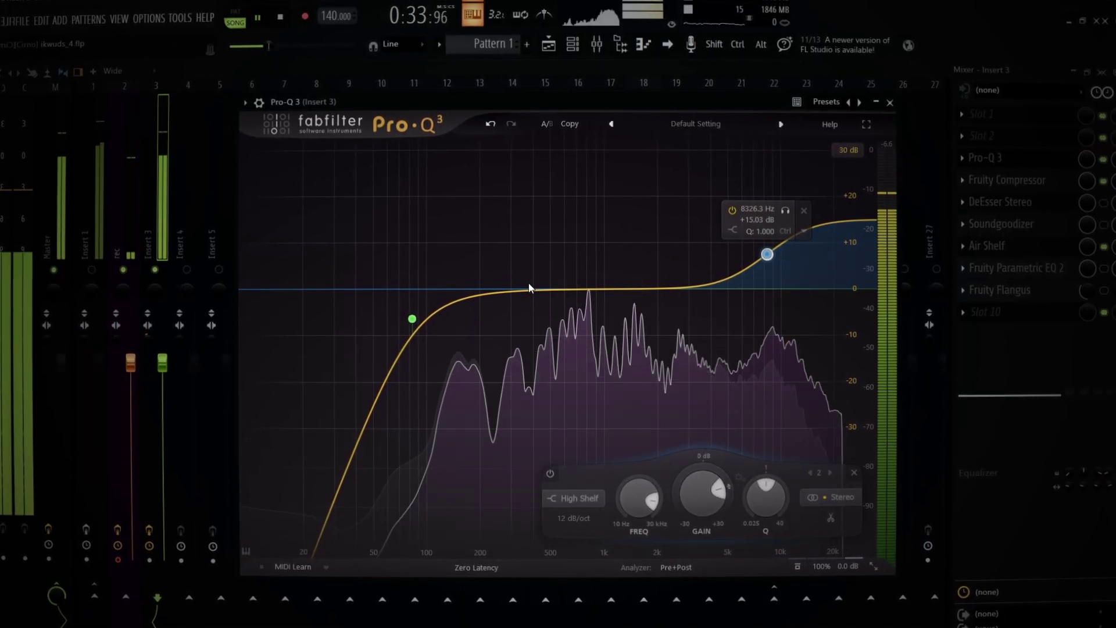
{"action": "left_click", "coordinate": [412, 318]}
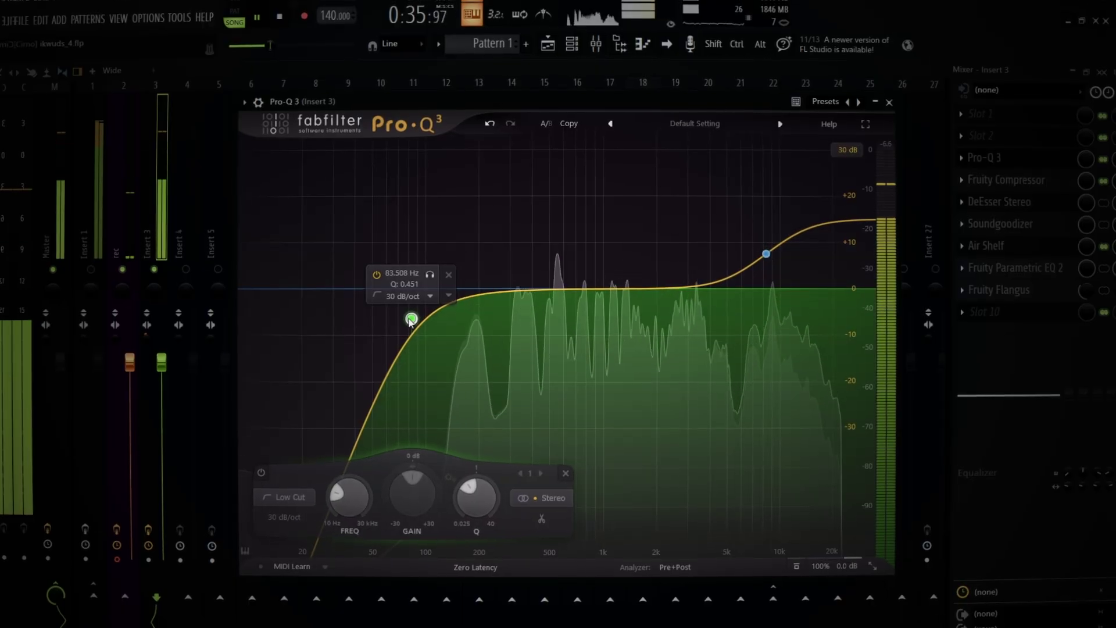
{"action": "key", "text": "space"}
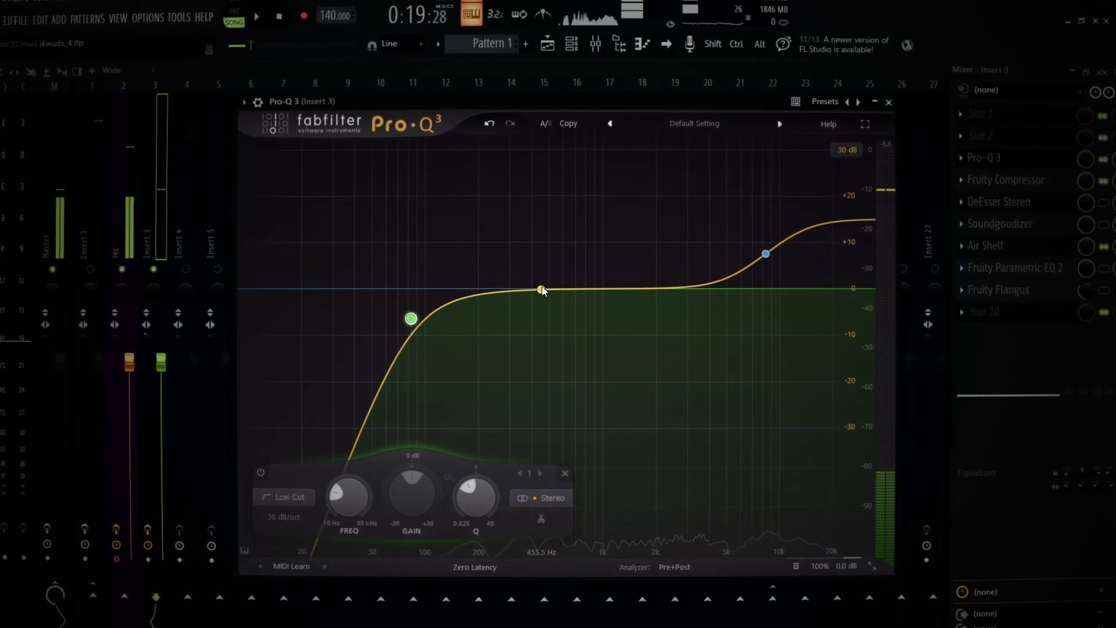
Step: Add a third bell band at about 572 Hz boosted about +26 dB, and narrow its Q to about 2.5 during playback
{"action": "left_click_drag", "start_coordinate": [542, 290], "coordinate": [559, 167]}
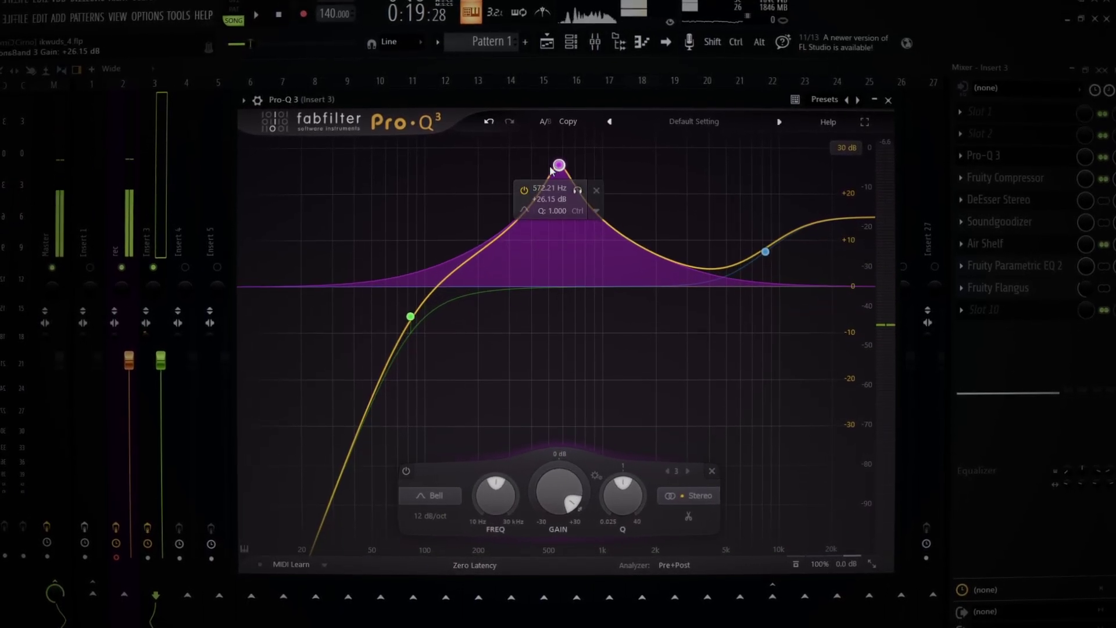
{"action": "left_click", "coordinate": [257, 18]}
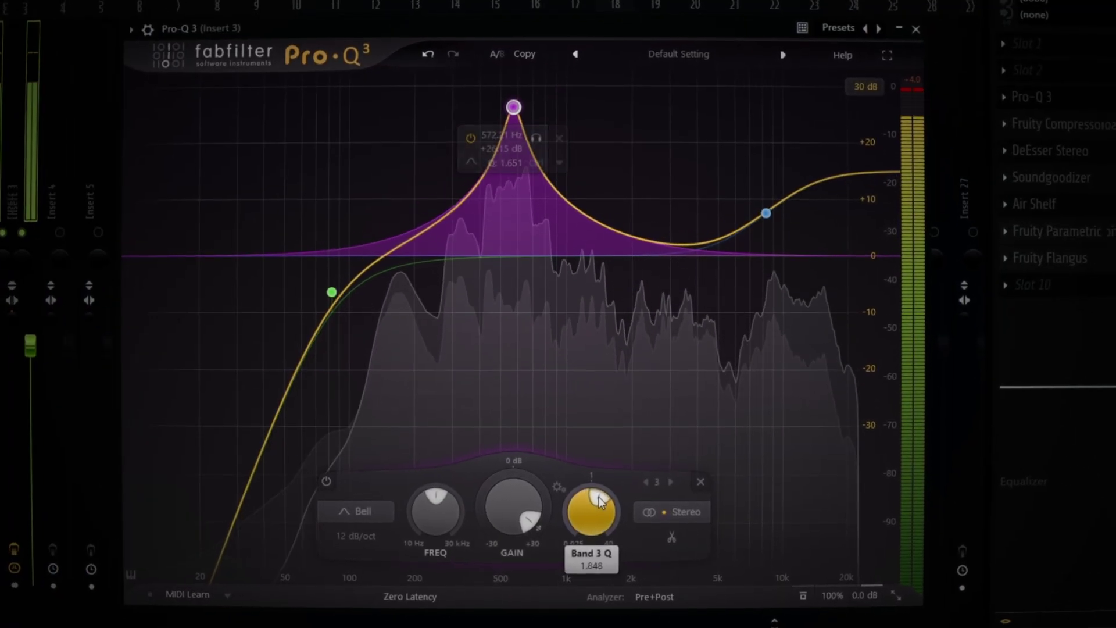
{"action": "scroll", "coordinate": [600, 501], "scroll_direction": "up", "scroll_amount": 3}
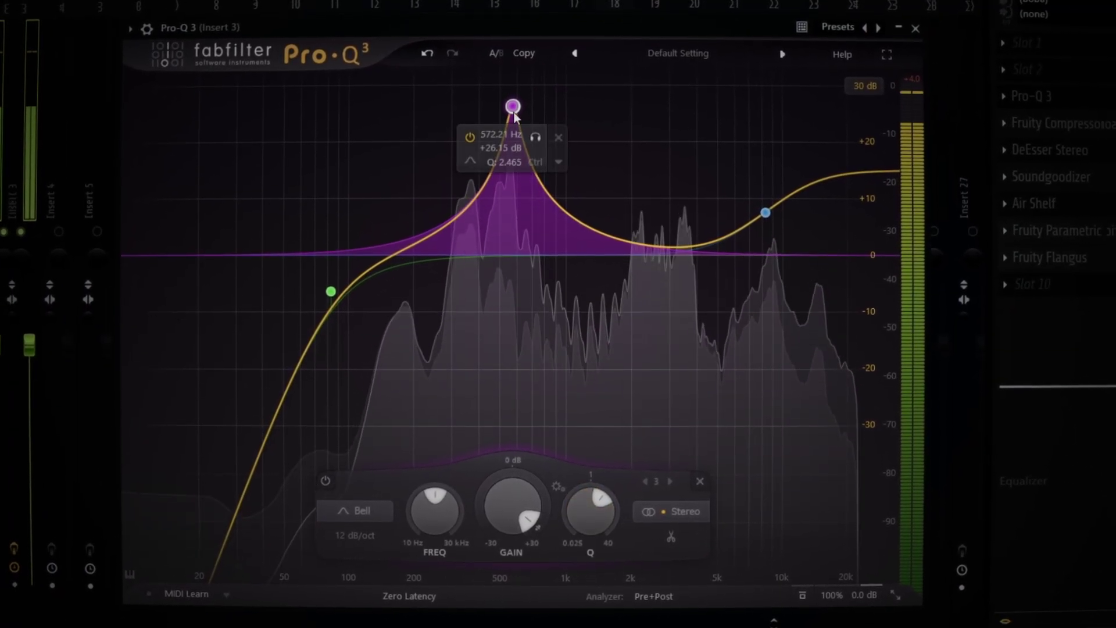
Step: Turn the third band into a cut of about -4.4 dB at about 518 Hz with a Q of about 1.9
{"action": "left_click_drag", "start_coordinate": [514, 113], "coordinate": [517, 282]}
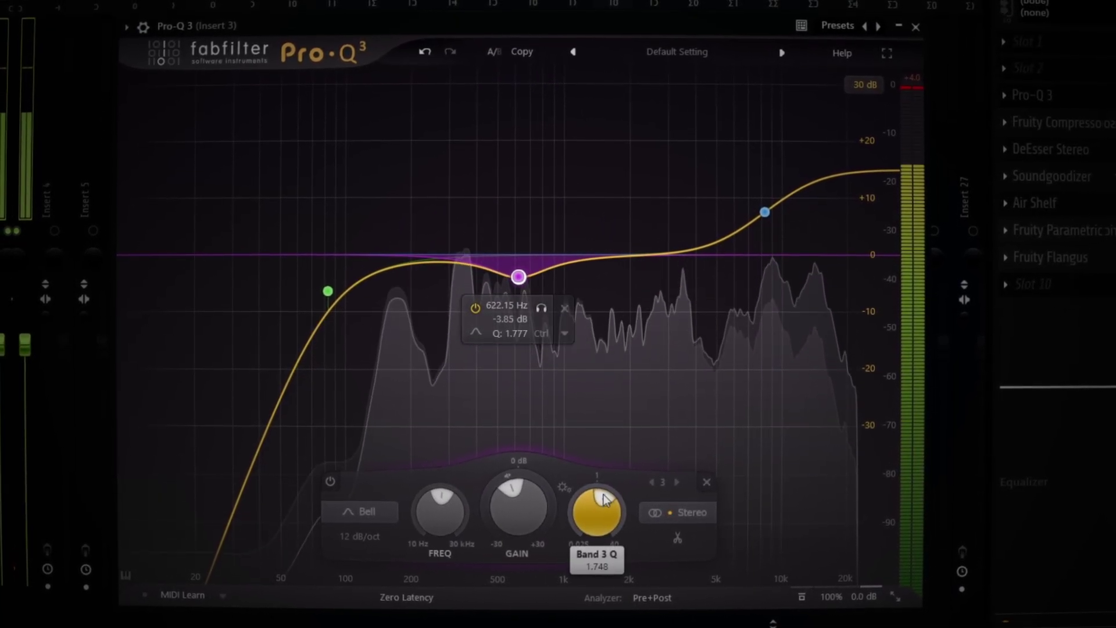
{"action": "scroll", "coordinate": [605, 499], "scroll_direction": "down", "scroll_amount": 2}
{"action": "mouse_move", "coordinate": [514, 297]}
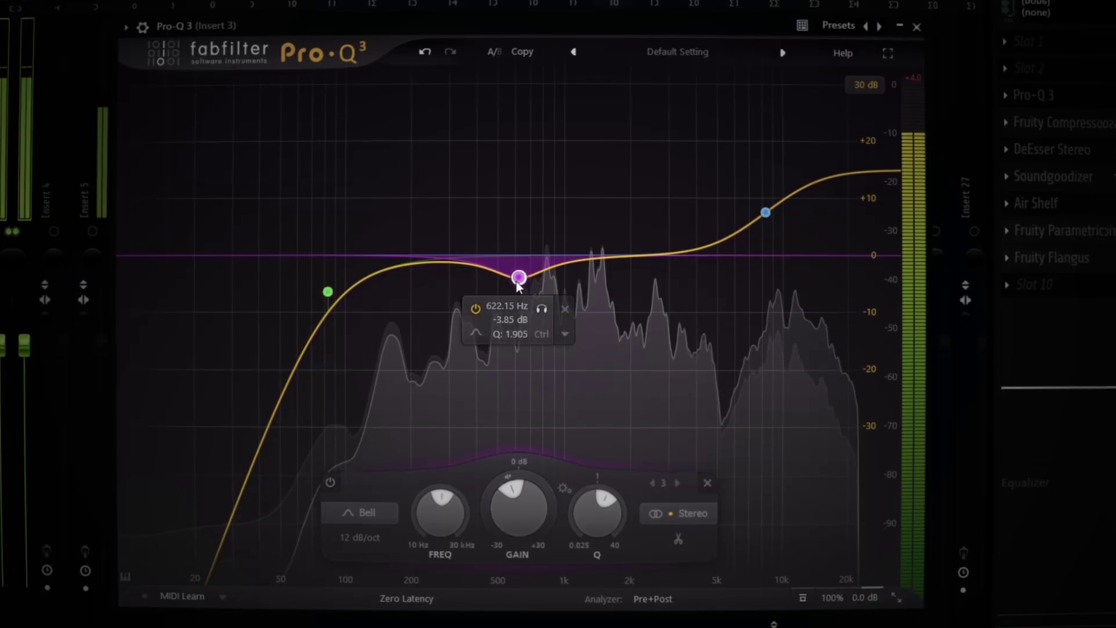
{"action": "left_click_drag", "start_coordinate": [512, 292], "coordinate": [493, 280]}
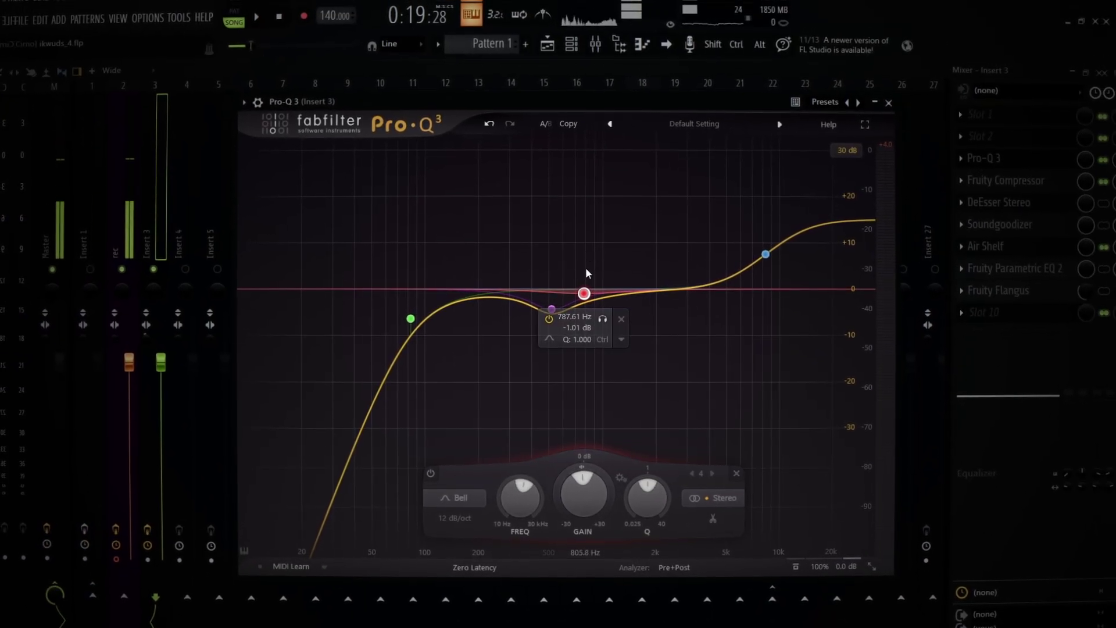
Step: Move the fourth bell band to about 1 kHz with about +2.4 dB gain, and set the third band's Q to about 2.66 after trying narrower and wider values
{"action": "left_click_drag", "start_coordinate": [588, 296], "coordinate": [603, 276]}
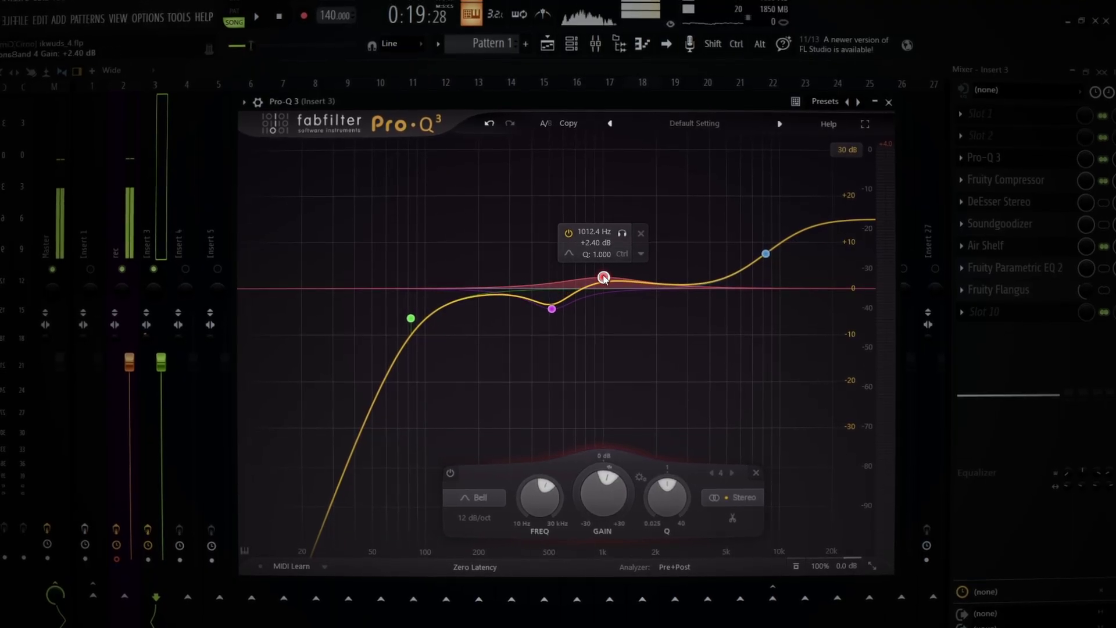
{"action": "left_click", "coordinate": [552, 307]}
{"action": "left_click_drag", "start_coordinate": [620, 491], "coordinate": [623, 488]}
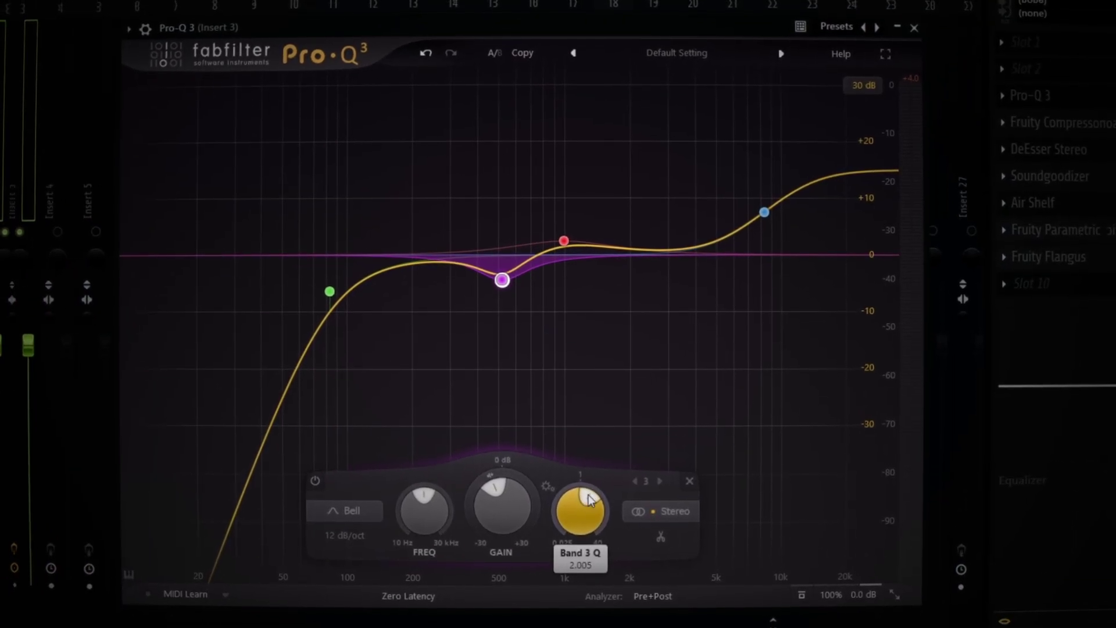
{"action": "mouse_move", "coordinate": [499, 286]}
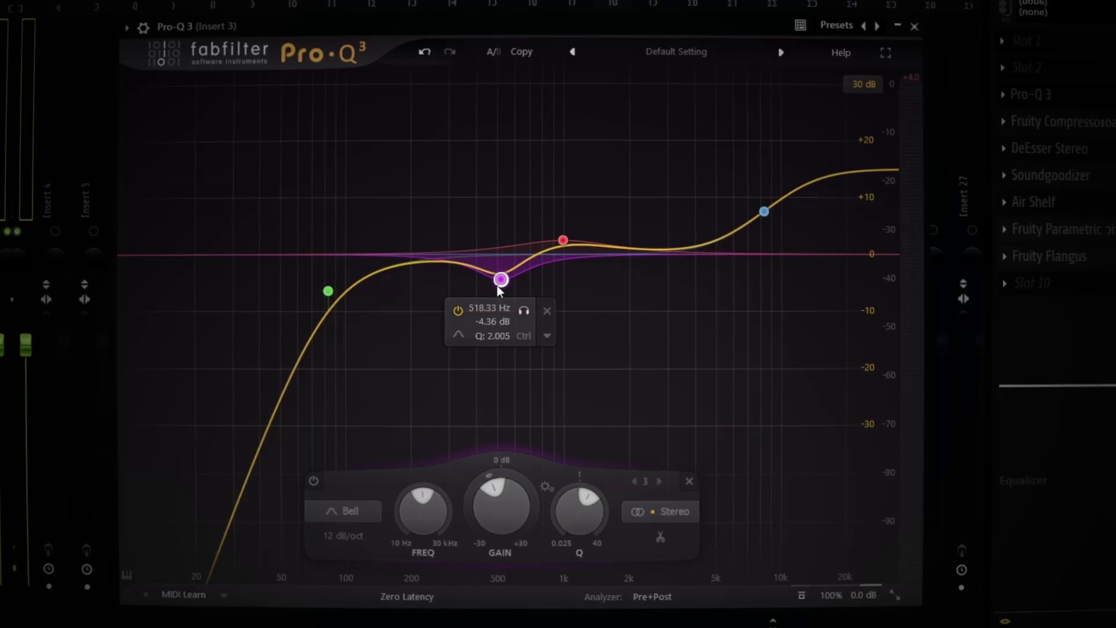
{"action": "scroll", "coordinate": [599, 520], "scroll_direction": "up", "scroll_amount": 8}
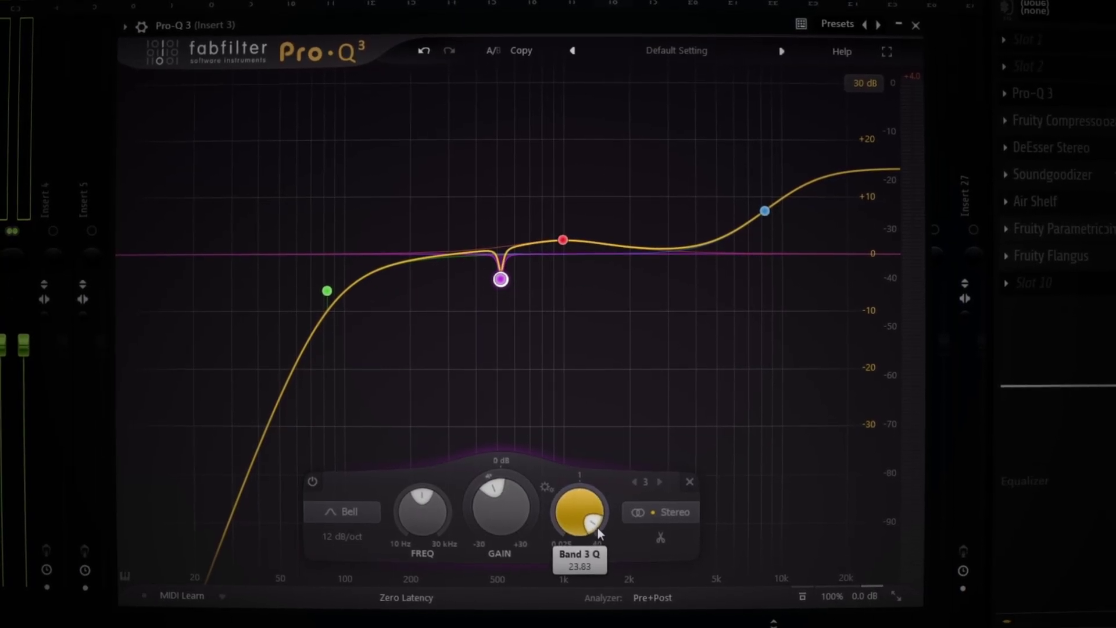
{"action": "scroll", "coordinate": [593, 515], "scroll_direction": "down", "scroll_amount": 8}
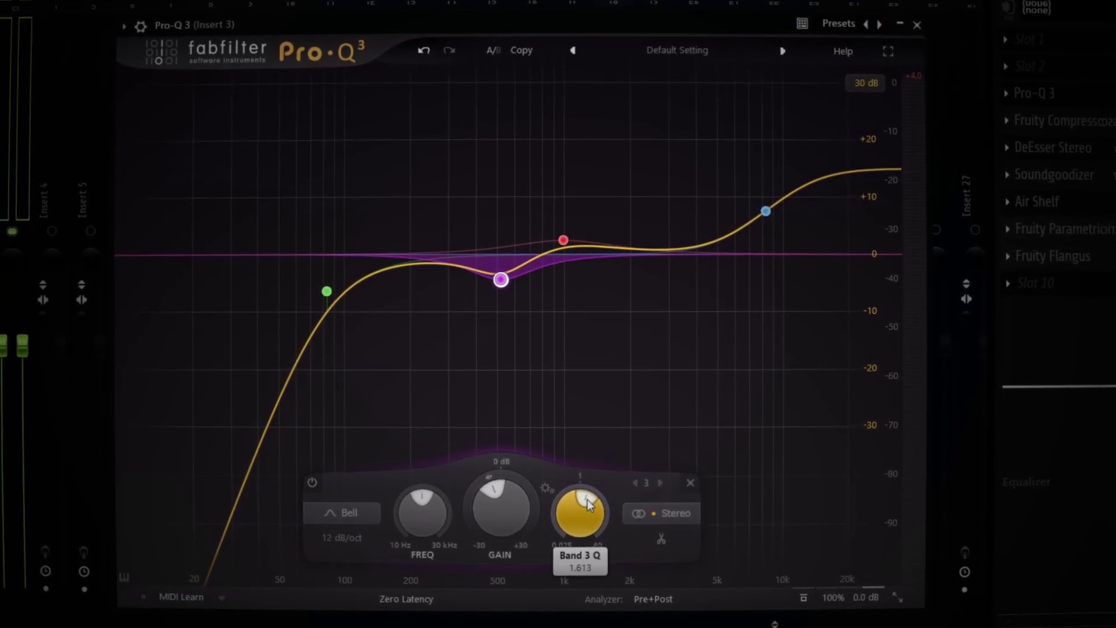
Step: Sweep the fourth band boosted about +26 dB with a Q of about 3 during playback, and settle it at about 843 Hz with about -4.9 dB gain
{"action": "mouse_move", "coordinate": [567, 247]}
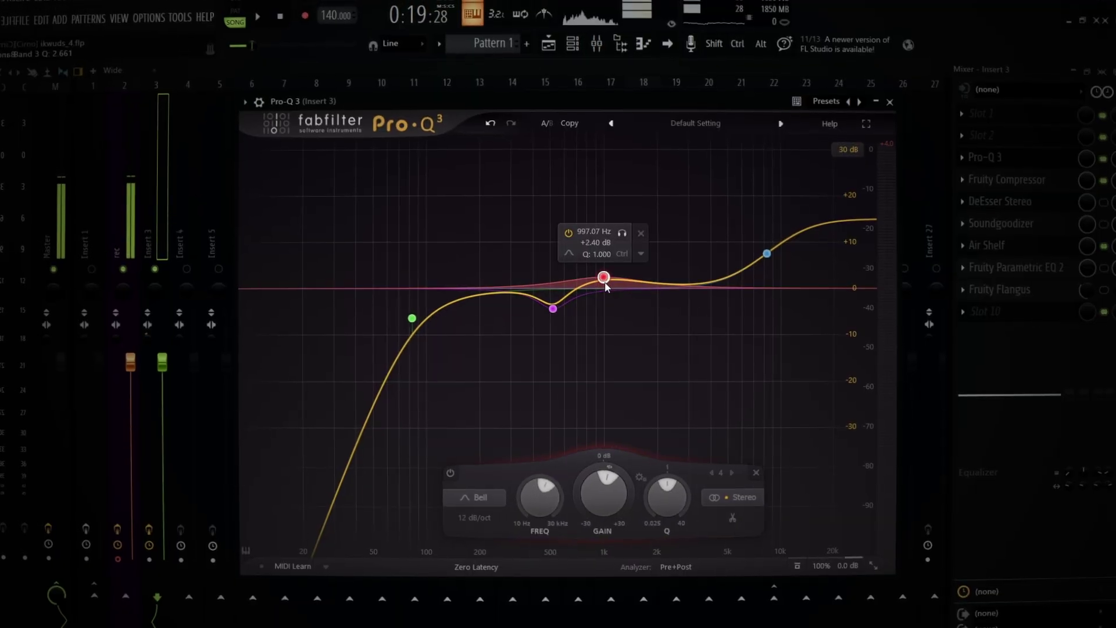
{"action": "left_click_drag", "start_coordinate": [603, 278], "coordinate": [593, 166]}
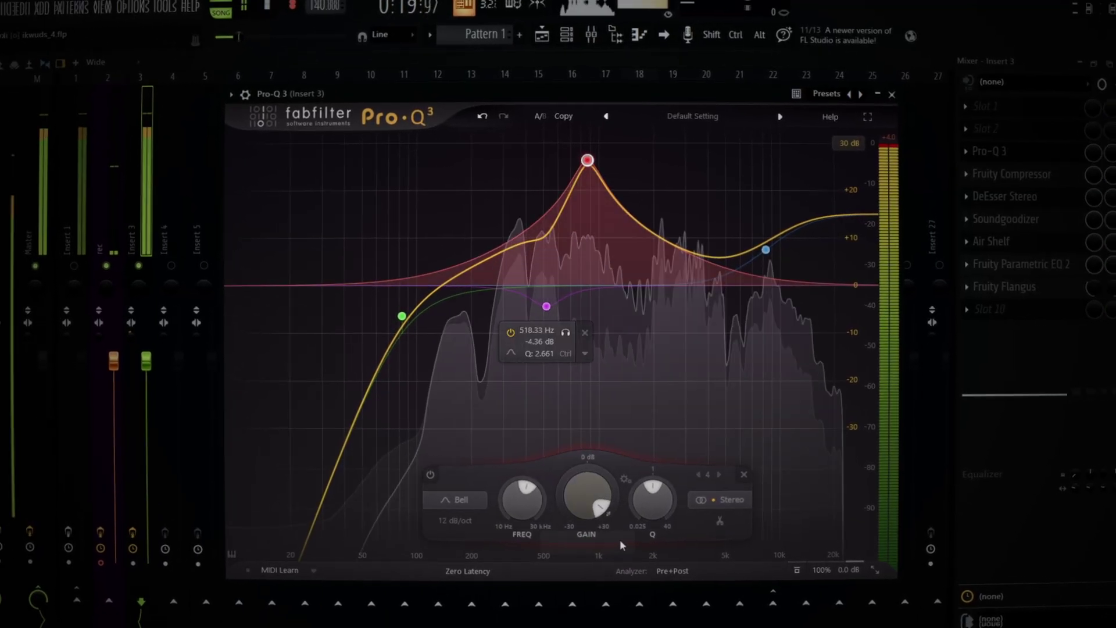
{"action": "scroll", "coordinate": [652, 499], "scroll_direction": "up", "scroll_amount": 5}
{"action": "mouse_move", "coordinate": [585, 146]}
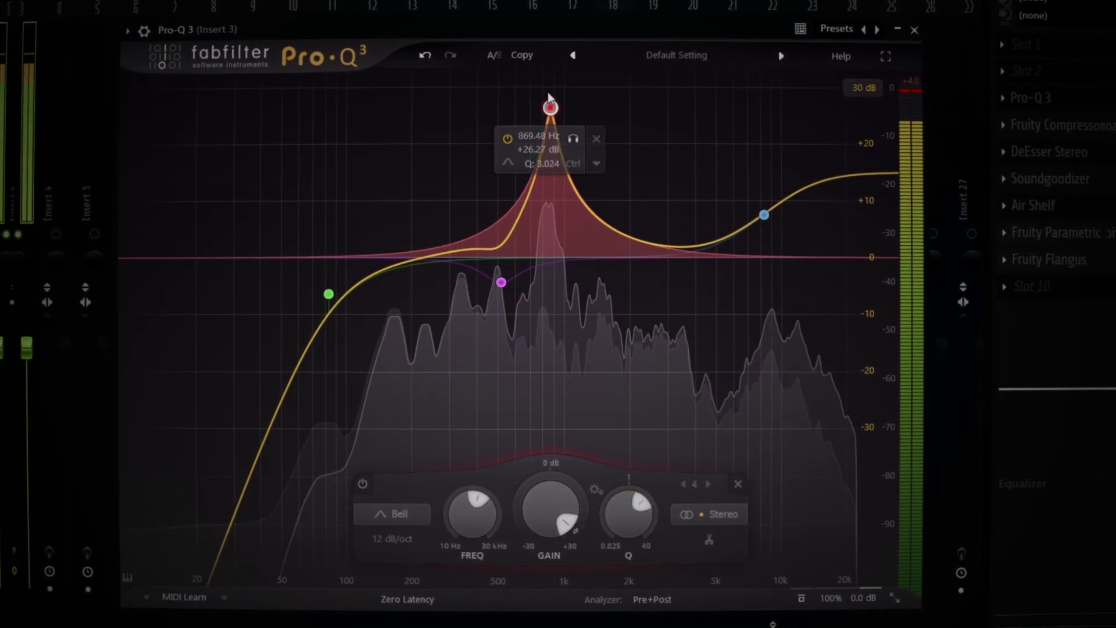
{"action": "left_click_drag", "start_coordinate": [550, 107], "coordinate": [558, 290]}
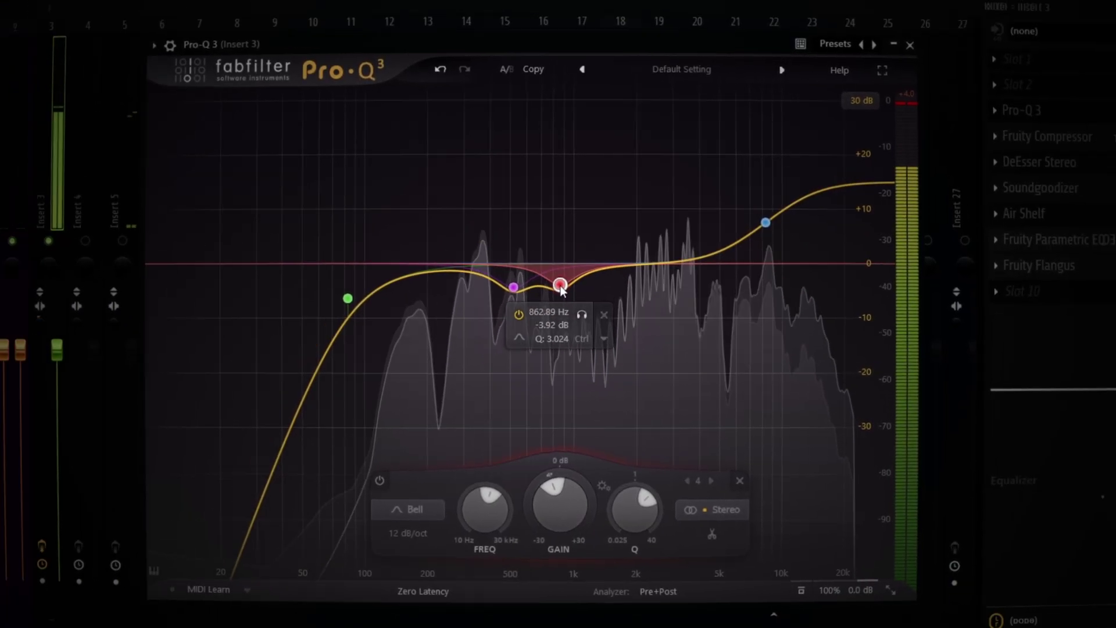
{"action": "key", "text": "space"}
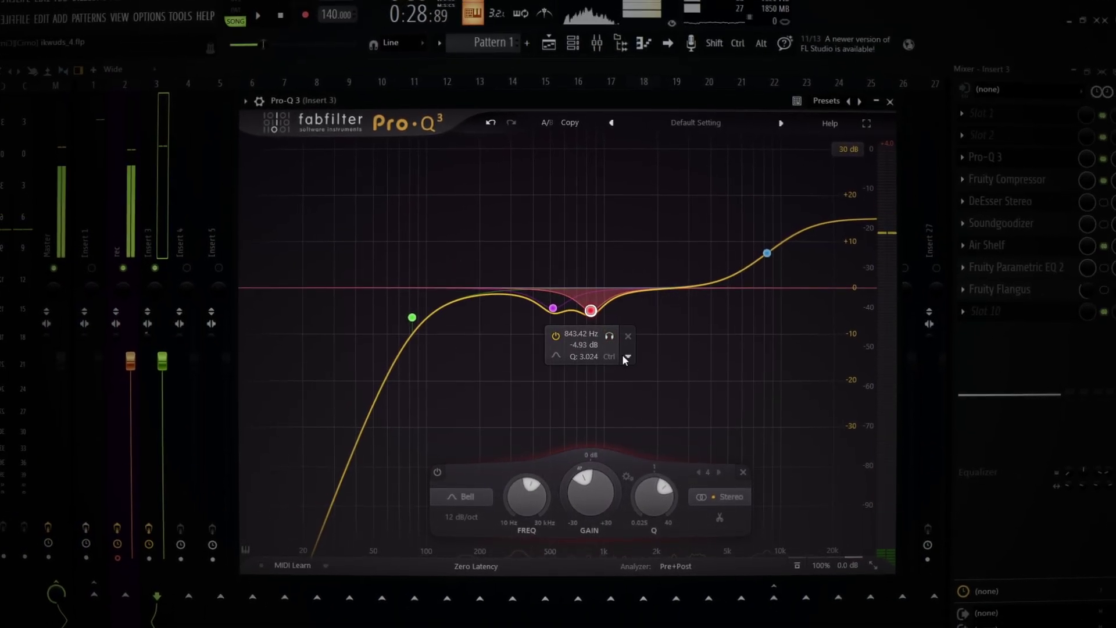
Step: Make the fourth band dynamic with a range of about -3 dB and audition it in playback
{"action": "left_click", "coordinate": [627, 357]}
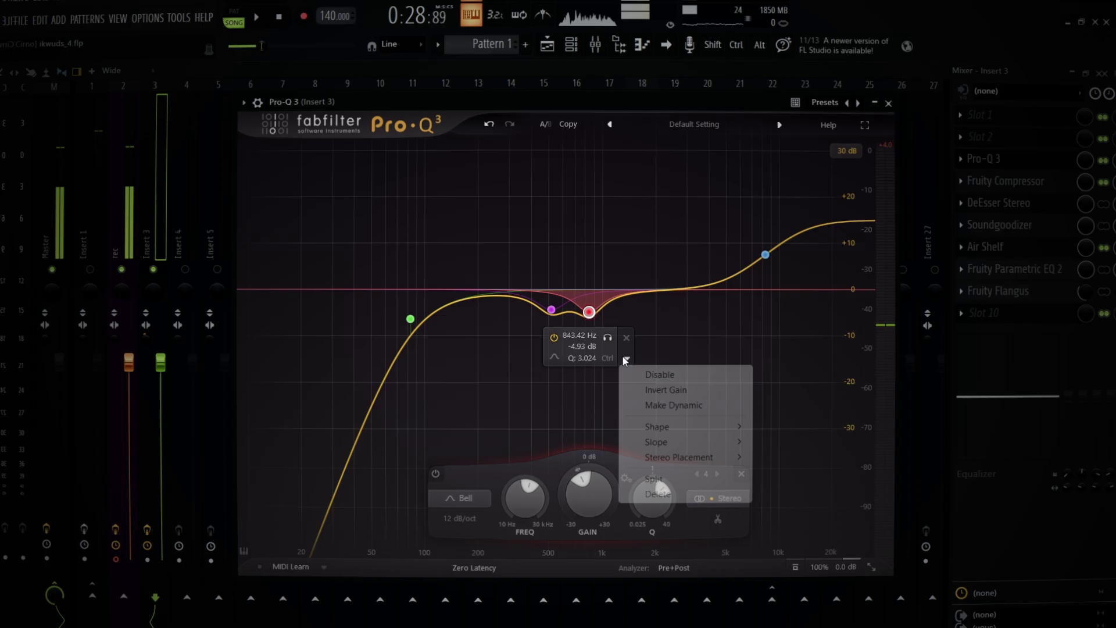
{"action": "left_click", "coordinate": [663, 402]}
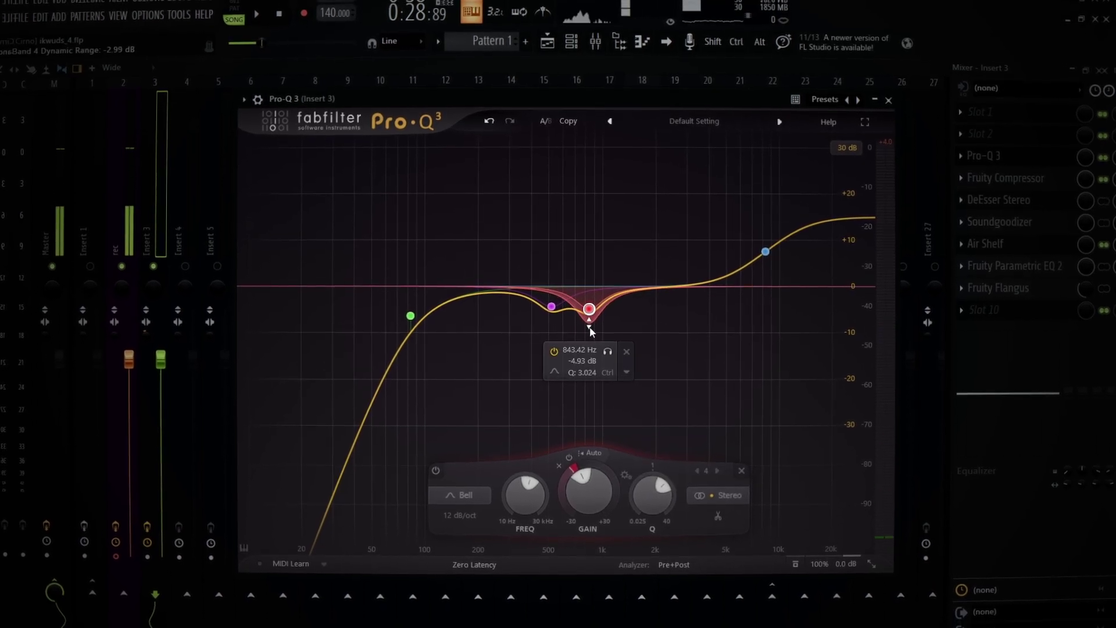
{"action": "left_click_drag", "start_coordinate": [591, 327], "coordinate": [556, 301]}
{"action": "key", "text": "space"}
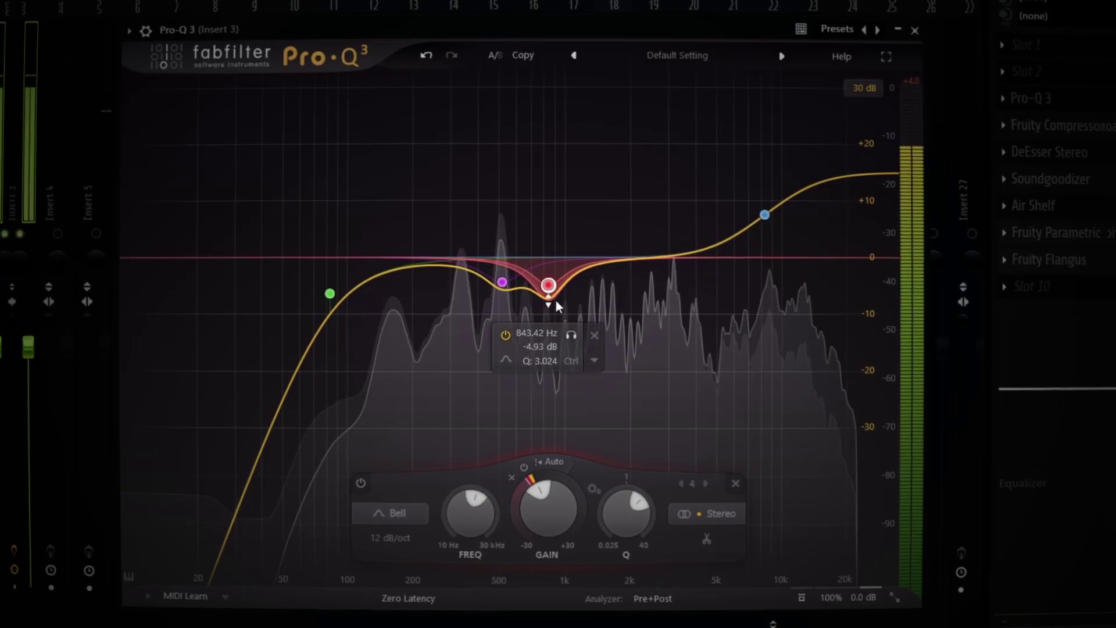
{"action": "key", "text": "space"}
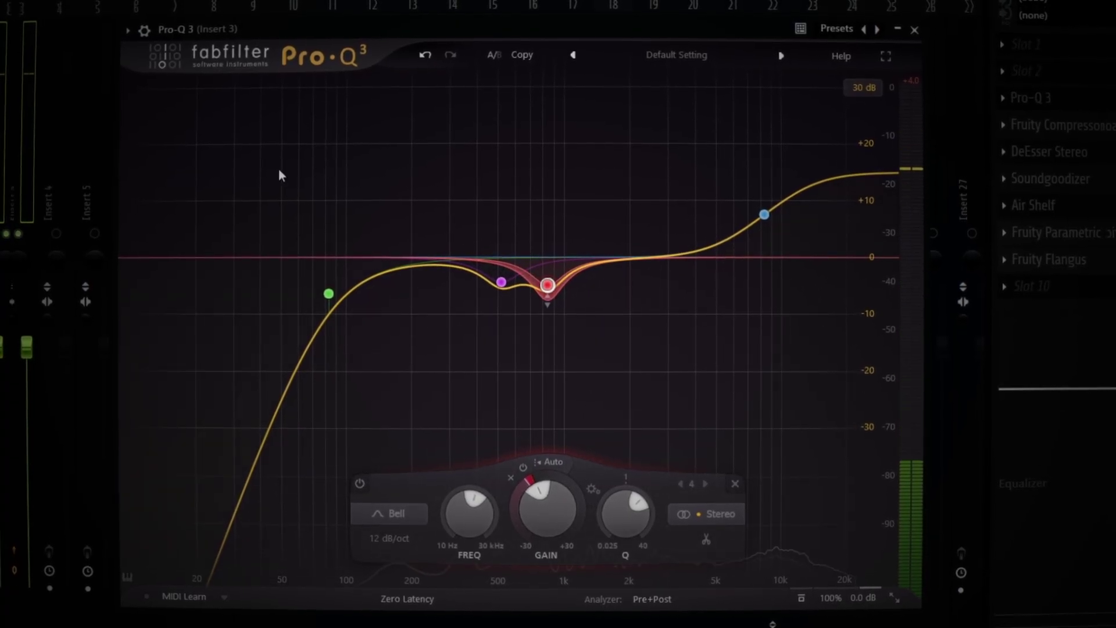
Step: Try a dynamic range of about -8.3 dB on the fourth band, settle on about -2.5 dB, and set its Q to about 1.9 during playback
{"action": "left_click_drag", "start_coordinate": [550, 299], "coordinate": [548, 313]}
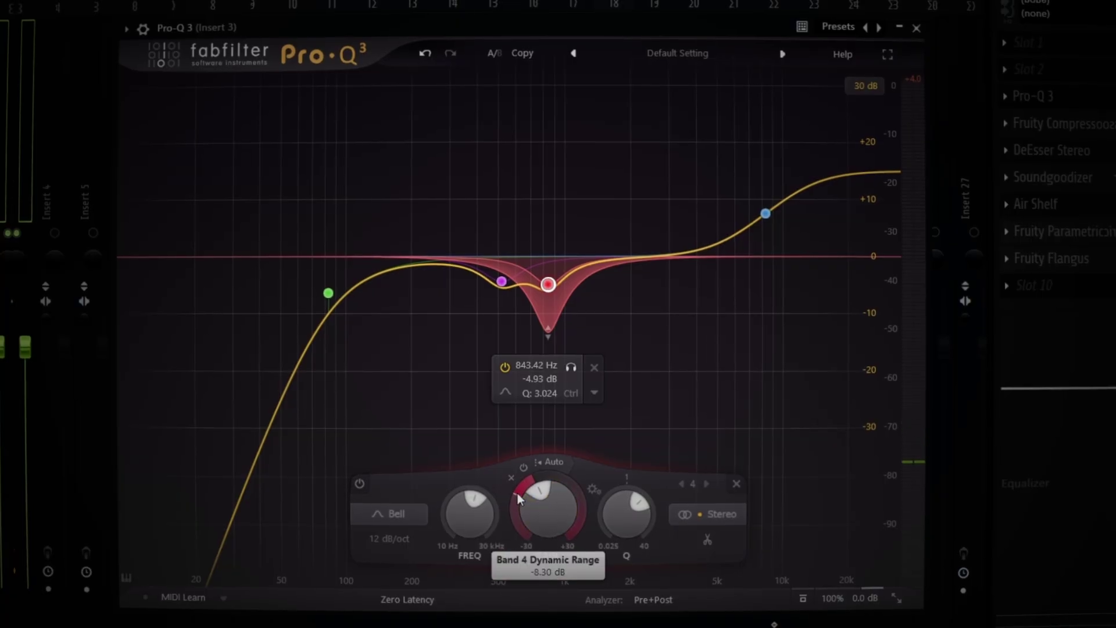
{"action": "left_click_drag", "start_coordinate": [546, 327], "coordinate": [549, 298]}
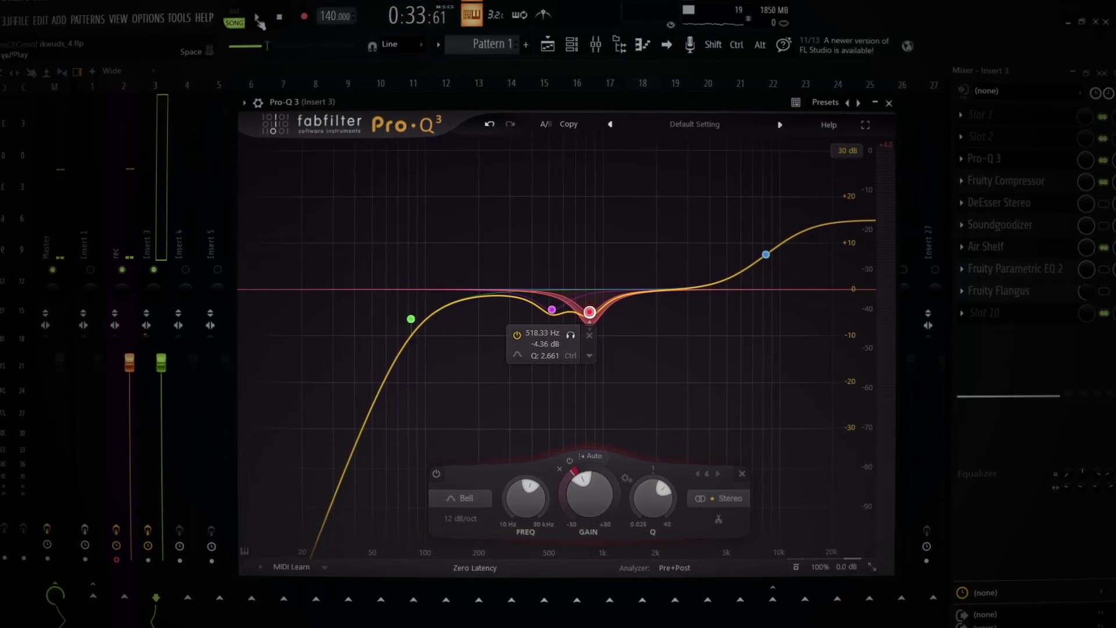
{"action": "mouse_move", "coordinate": [590, 329]}
{"action": "left_mouse_down"}
{"action": "mouse_move", "coordinate": [591, 404]}
{"action": "mouse_move", "coordinate": [591, 330]}
{"action": "left_mouse_up"}
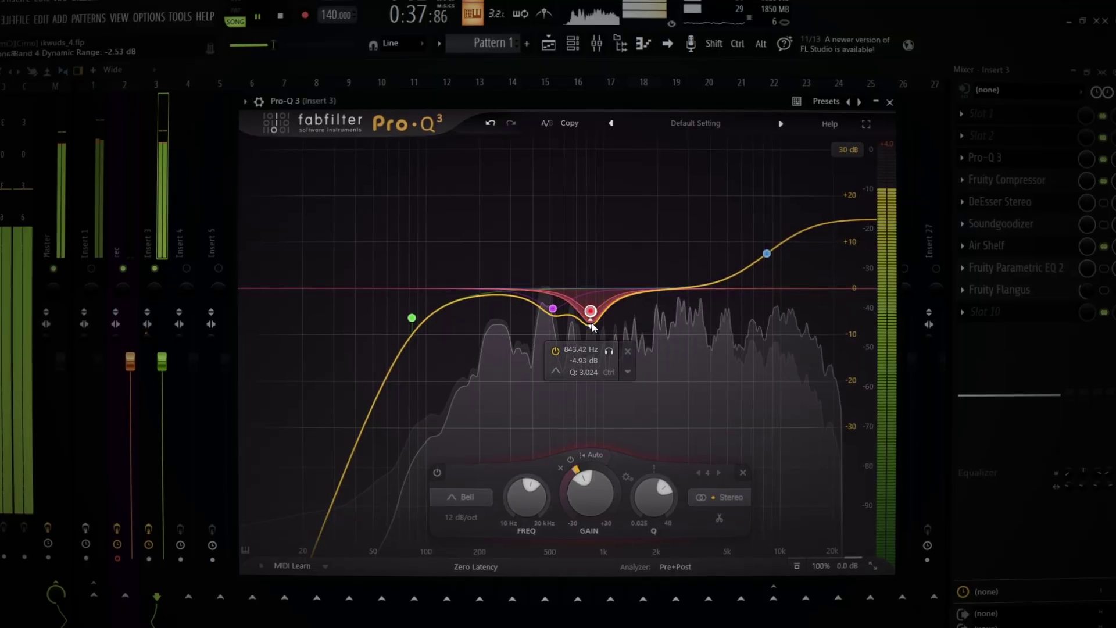
{"action": "scroll", "coordinate": [659, 483], "scroll_direction": "up", "scroll_amount": 2}
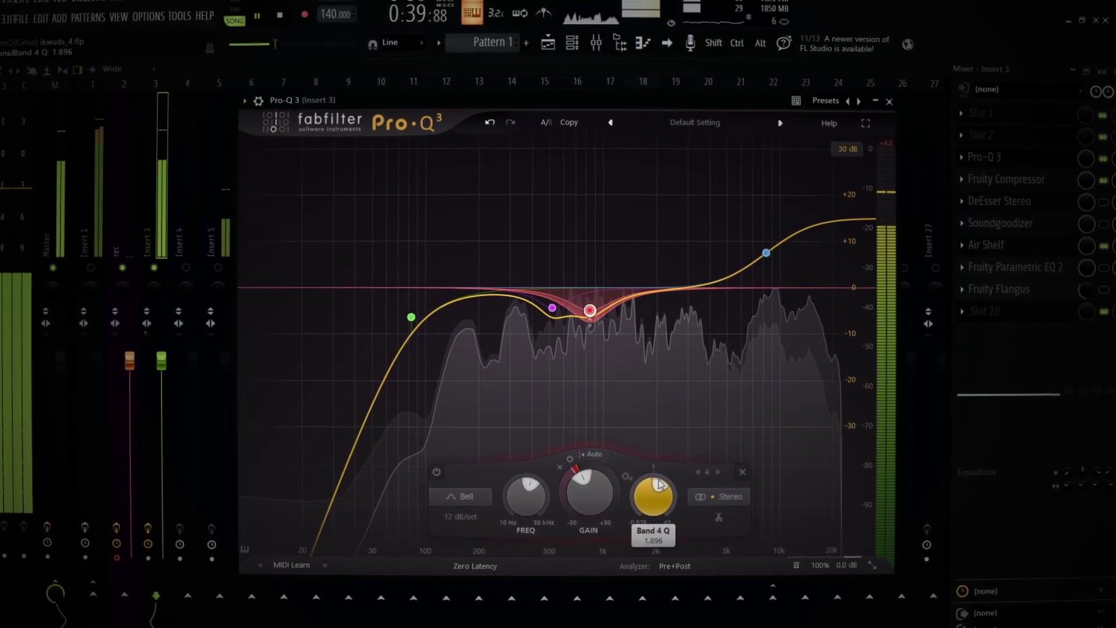
{"action": "key", "text": "space"}
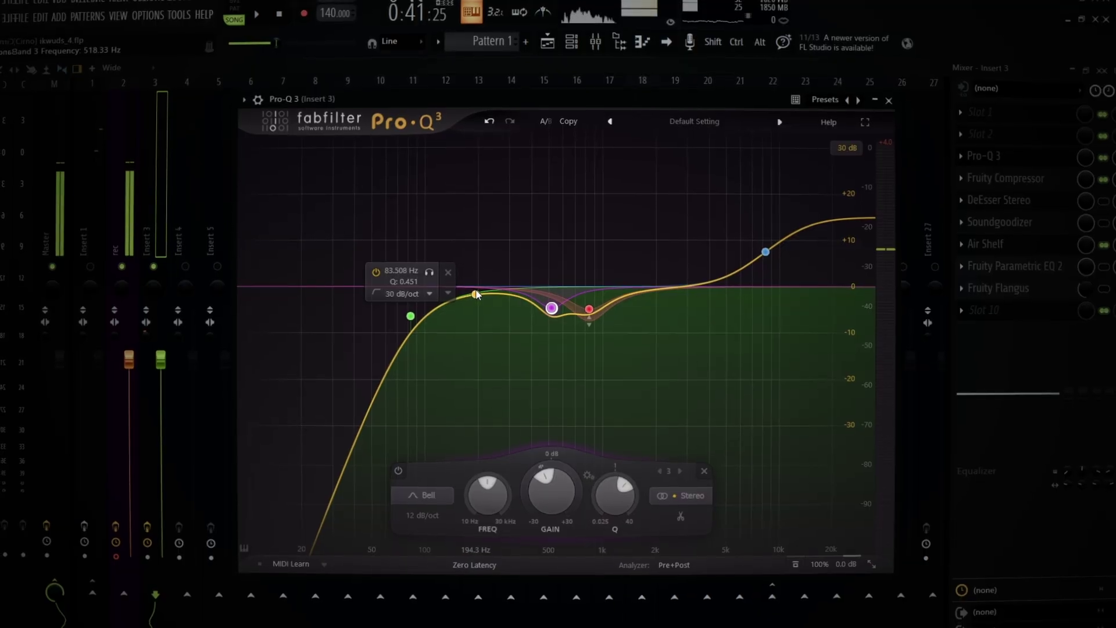
Step: Add a fifth bell band at about 323 Hz with about -2.4 dB gain and a Q of about 0.83, and make it dynamic during playback
{"action": "left_click_drag", "start_coordinate": [477, 294], "coordinate": [515, 301]}
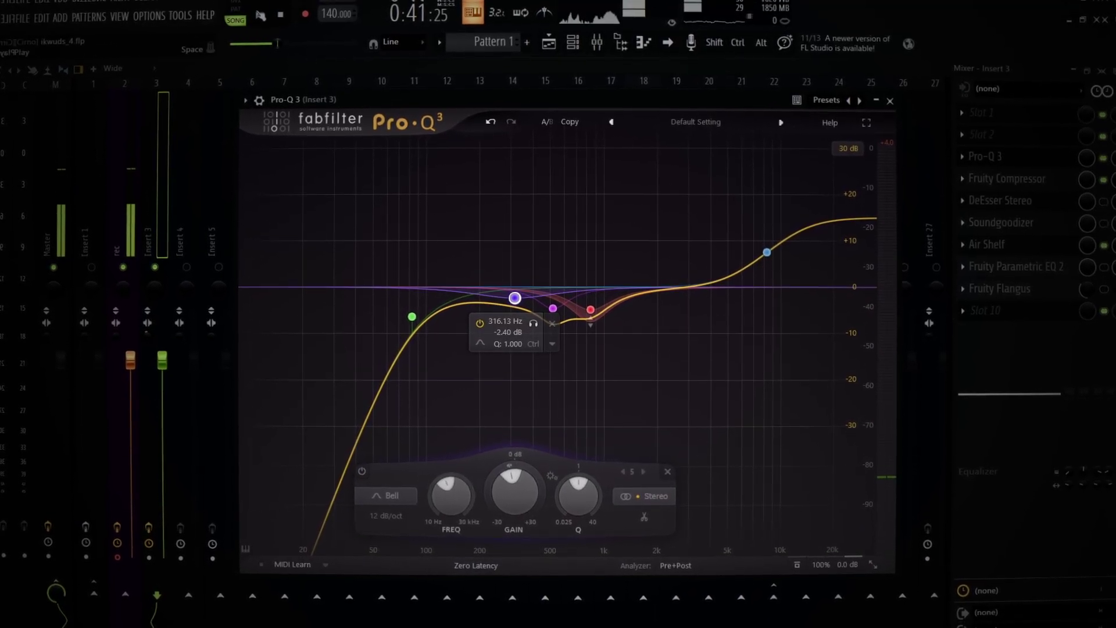
{"action": "left_click", "coordinate": [260, 18]}
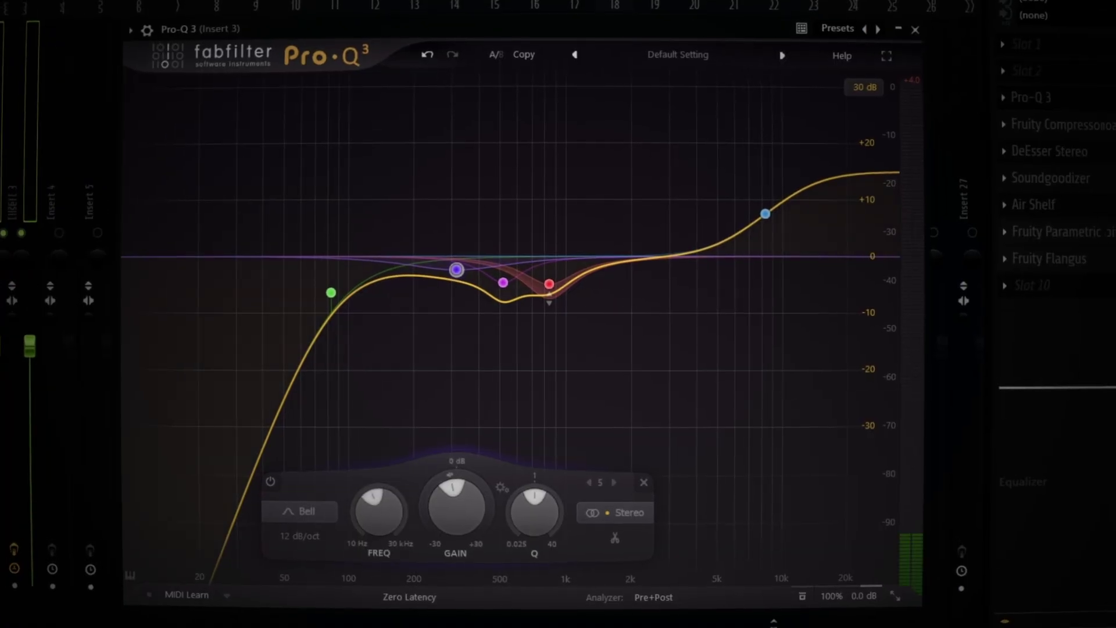
{"action": "left_click_drag", "start_coordinate": [457, 272], "coordinate": [443, 270]}
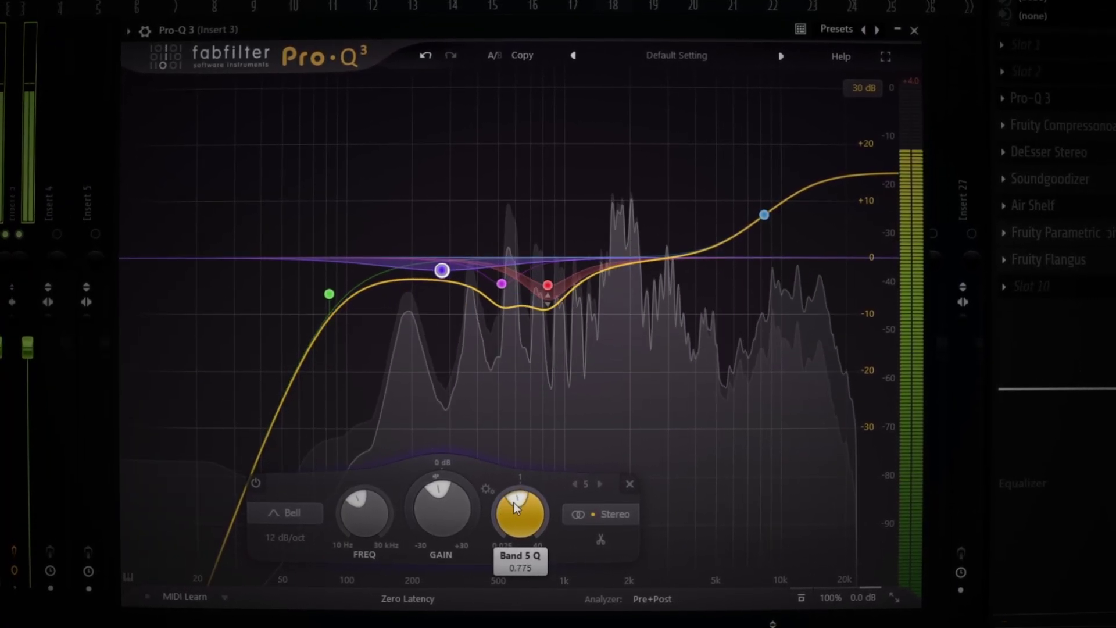
{"action": "left_click_drag", "start_coordinate": [442, 269], "coordinate": [457, 270]}
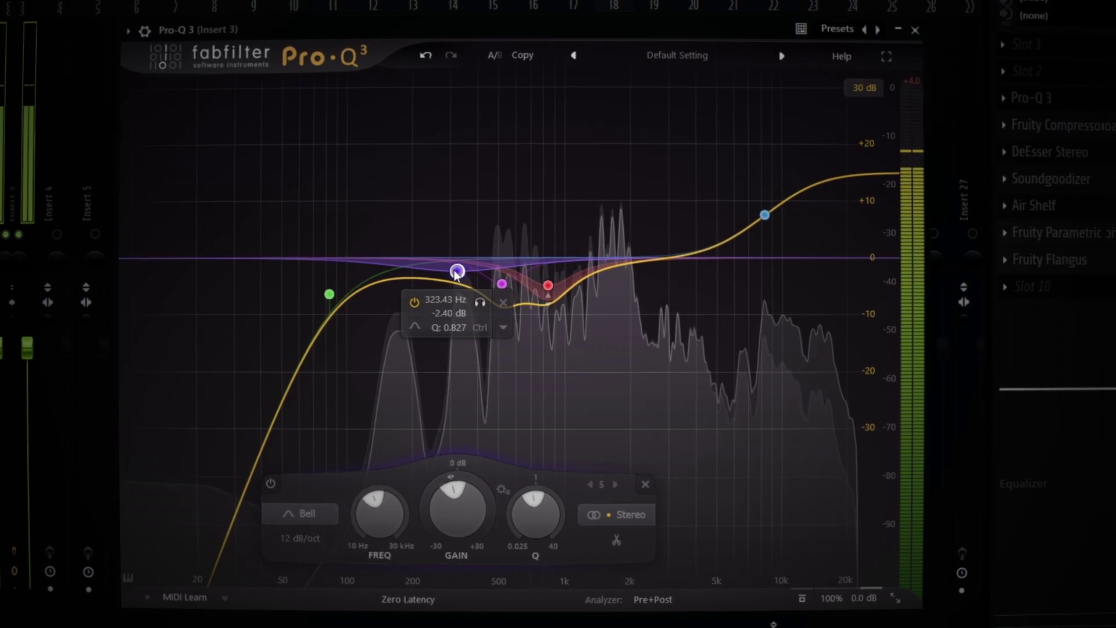
{"action": "left_click", "coordinate": [504, 327]}
{"action": "left_click", "coordinate": [553, 381]}
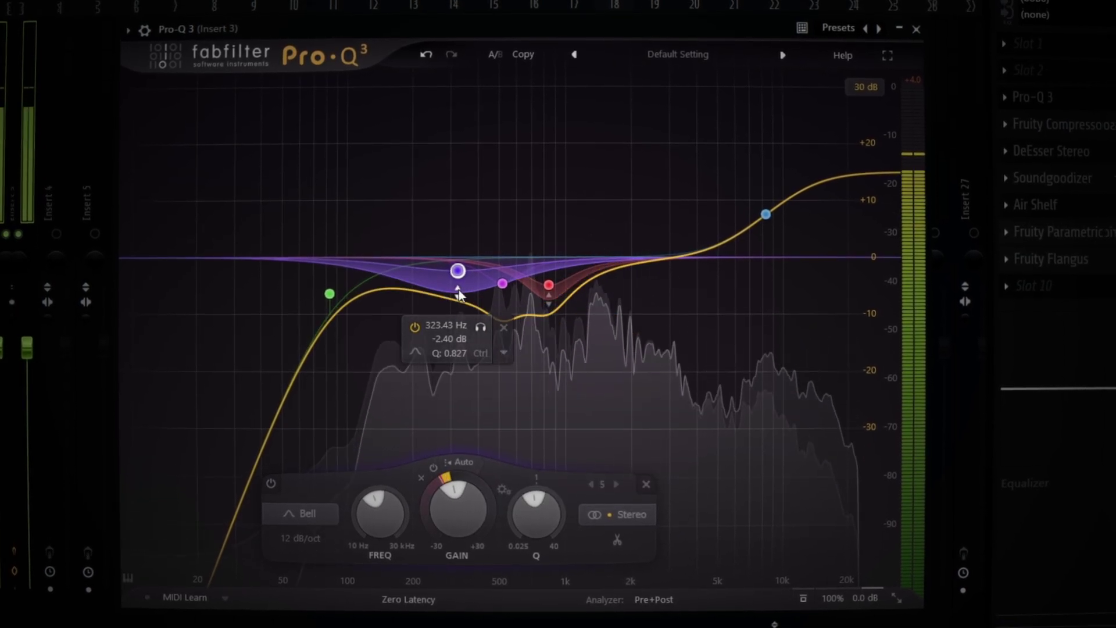
Step: Fine-tune the fifth band to about 400 Hz with about -2.15 dB gain and a Q of about 1.25
{"action": "left_click_drag", "start_coordinate": [458, 269], "coordinate": [457, 262]}
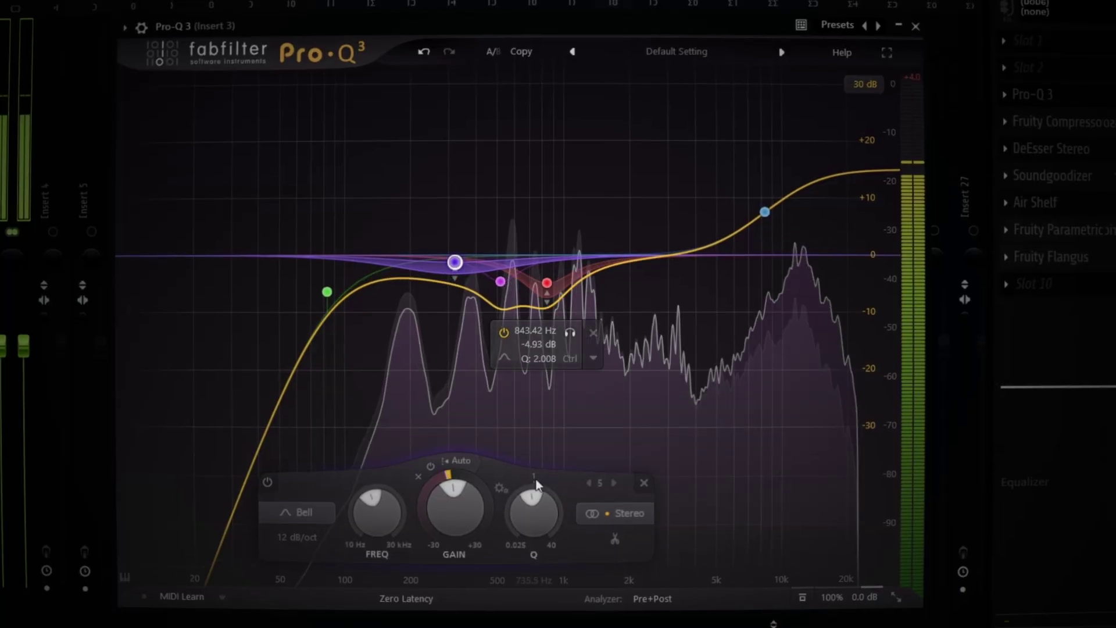
{"action": "left_click_drag", "start_coordinate": [536, 498], "coordinate": [536, 493]}
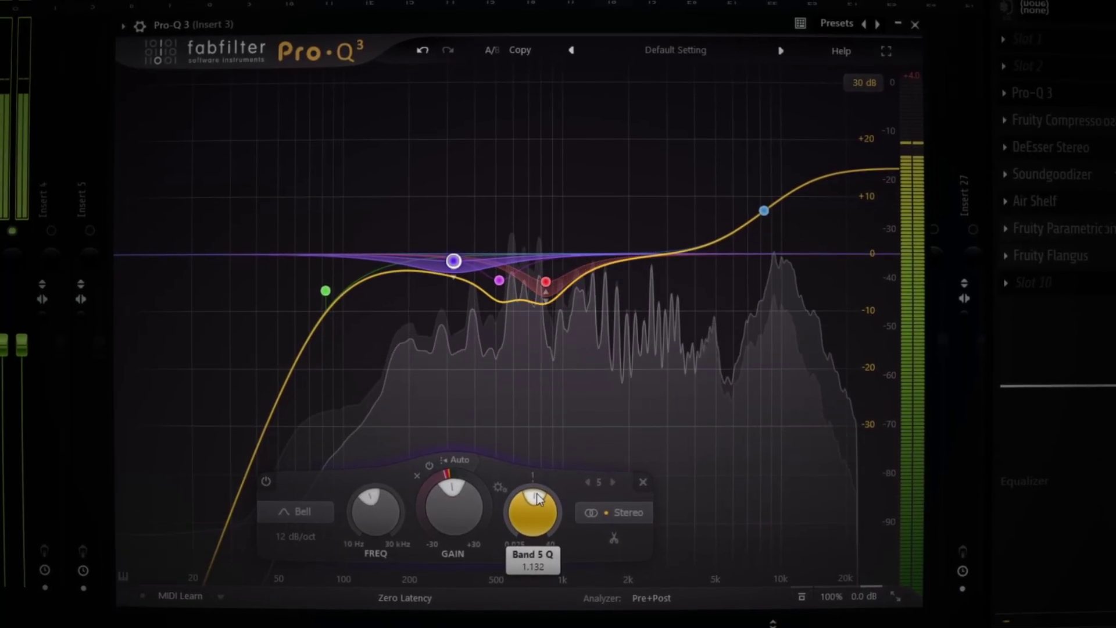
{"action": "left_click_drag", "start_coordinate": [455, 261], "coordinate": [473, 261]}
{"action": "left_click_drag", "start_coordinate": [557, 501], "coordinate": [557, 495]}
{"action": "left_click_drag", "start_coordinate": [473, 261], "coordinate": [471, 267]}
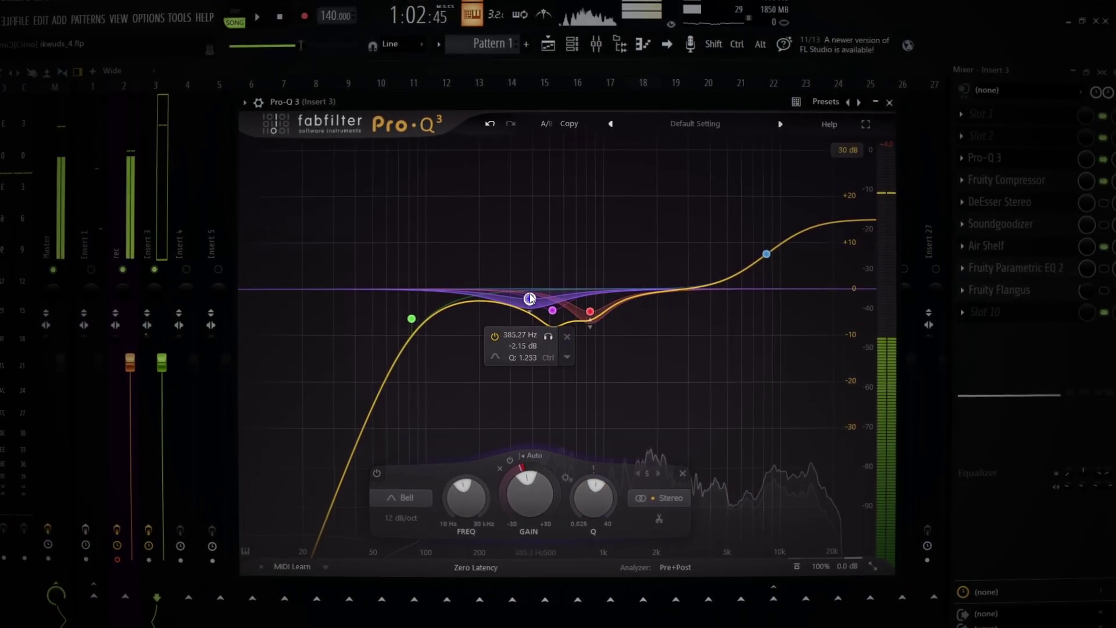
{"action": "left_click_drag", "start_coordinate": [530, 299], "coordinate": [534, 300]}
{"action": "left_click", "coordinate": [553, 309]}
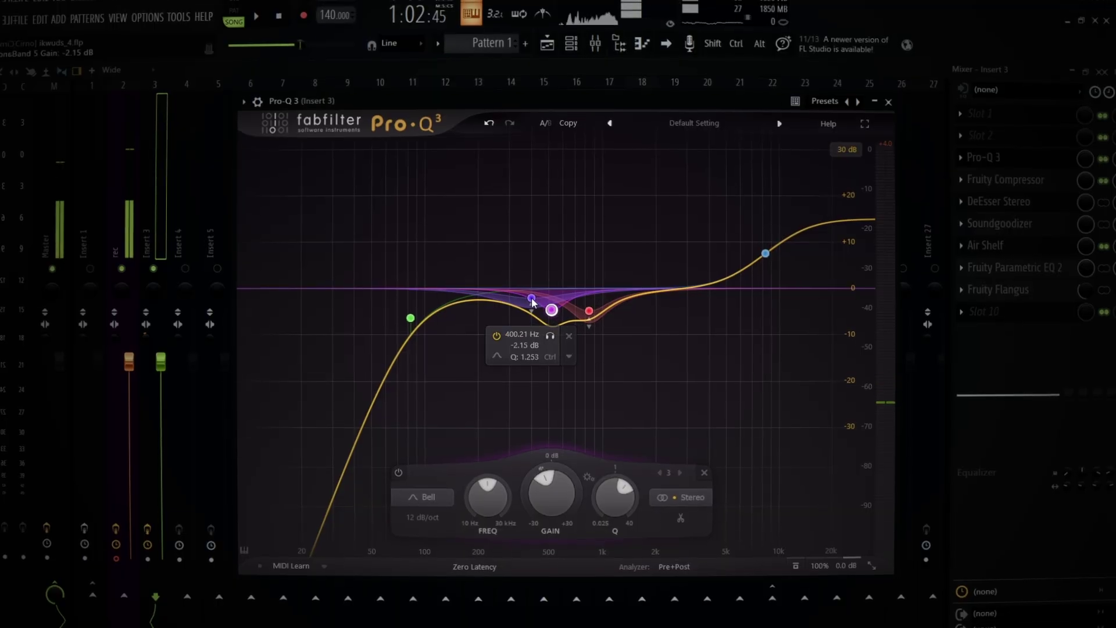
{"action": "left_click", "coordinate": [532, 299]}
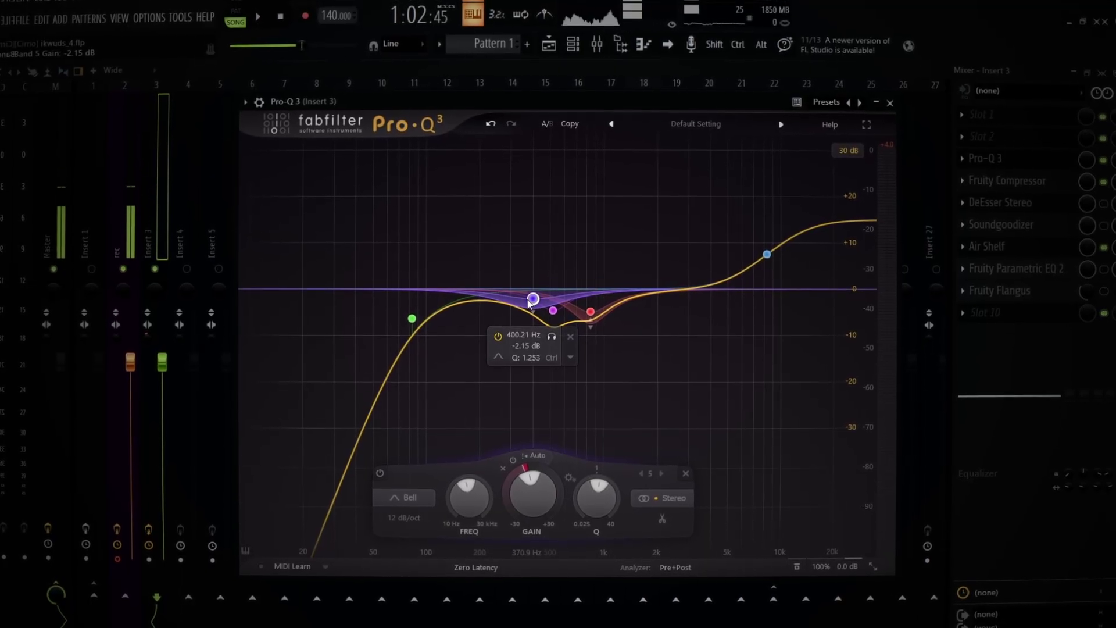
Step: Add a sixth bell band with a Q of about 8.9, sweep it boosted in playback, and settle at about 2337 Hz with -5.5 dB gain
{"action": "left_click_drag", "start_coordinate": [667, 292], "coordinate": [662, 150]}
{"action": "left_click_drag", "start_coordinate": [703, 510], "coordinate": [746, 506]}
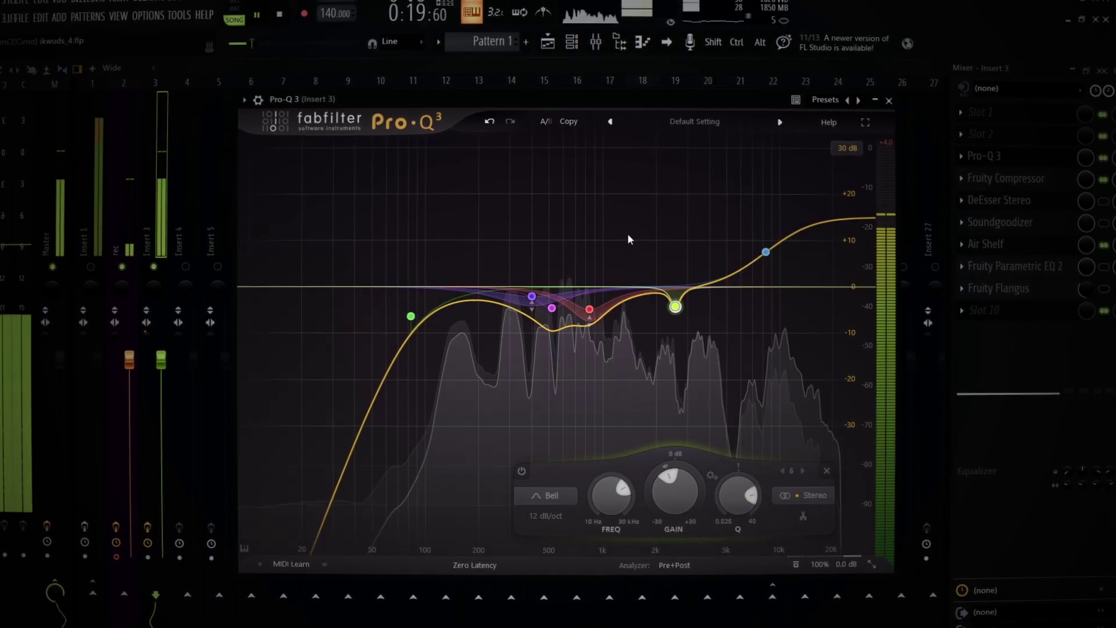
{"action": "left_click_drag", "start_coordinate": [670, 293], "coordinate": [661, 150]}
{"action": "left_click_drag", "start_coordinate": [638, 3], "coordinate": [646, 291]}
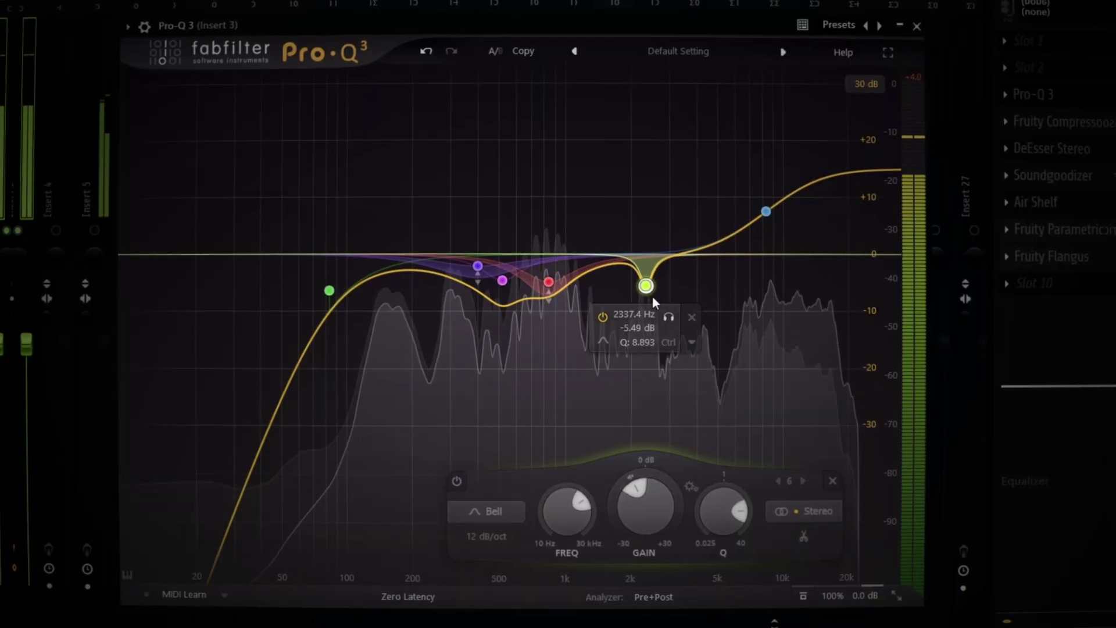
Step: Make the sixth band dynamic, adjust its range, and settle it at about 2285 Hz with about -6.25 dB gain during playback
{"action": "left_click", "coordinate": [689, 343]}
{"action": "left_click", "coordinate": [721, 400]}
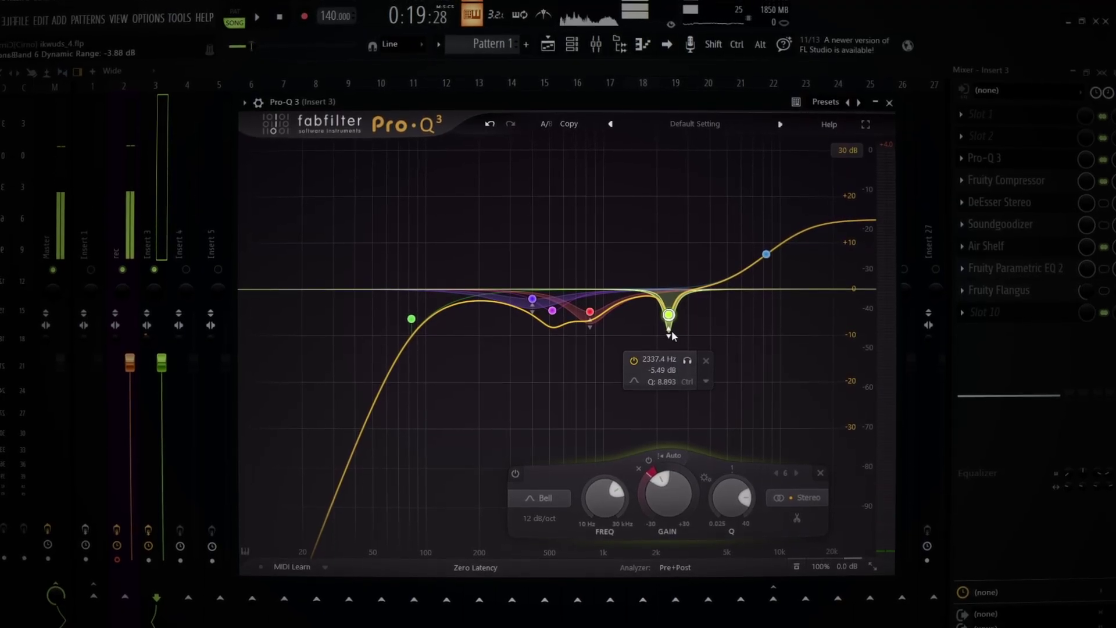
{"action": "mouse_move", "coordinate": [668, 333]}
{"action": "left_mouse_down"}
{"action": "mouse_move", "coordinate": [667, 427]}
{"action": "mouse_move", "coordinate": [670, 328]}
{"action": "mouse_move", "coordinate": [670, 342]}
{"action": "left_mouse_up"}
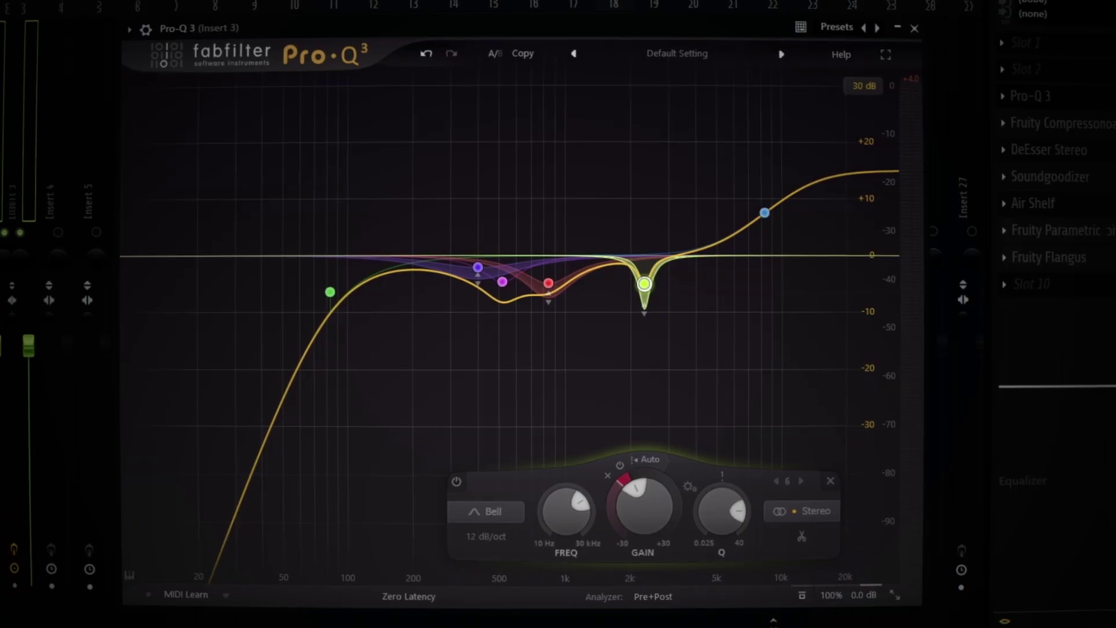
{"action": "key", "text": "space"}
{"action": "mouse_move", "coordinate": [645, 284]}
{"action": "left_mouse_down"}
{"action": "mouse_move", "coordinate": [634, 90]}
{"action": "mouse_move", "coordinate": [643, 84]}
{"action": "mouse_move", "coordinate": [630, 87]}
{"action": "mouse_move", "coordinate": [628, 219]}
{"action": "mouse_move", "coordinate": [643, 287]}
{"action": "left_mouse_up"}
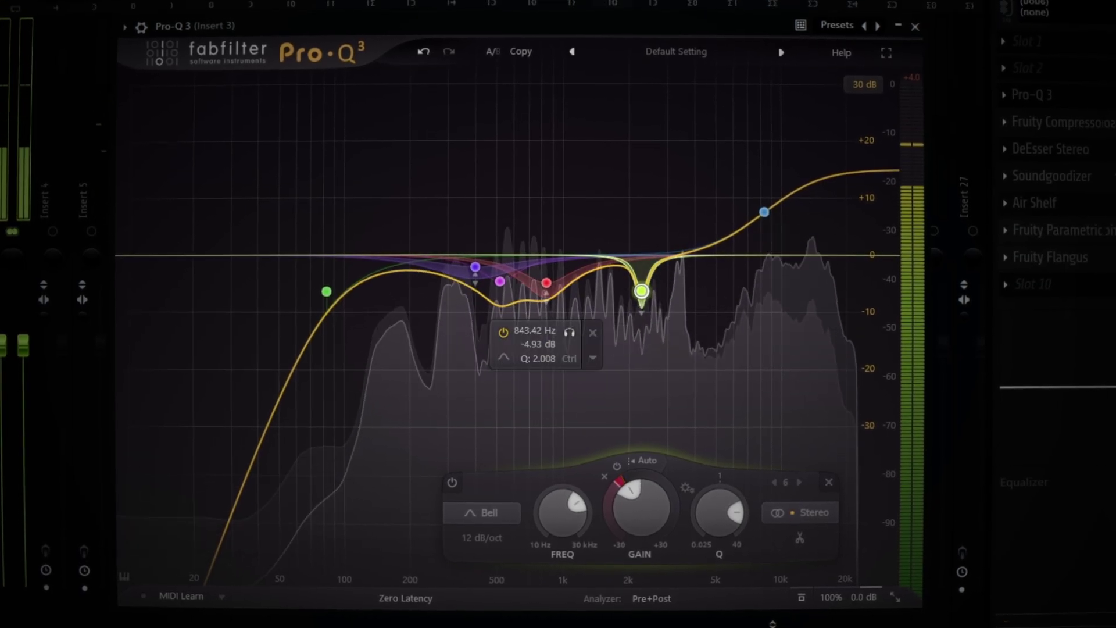
Step: Add a seventh bell band, sweep it at +30 dB with a Q of about 19.4 in playback, and lower it to a narrow cut of about -5 dB
{"action": "left_click_drag", "start_coordinate": [673, 256], "coordinate": [674, 117]}
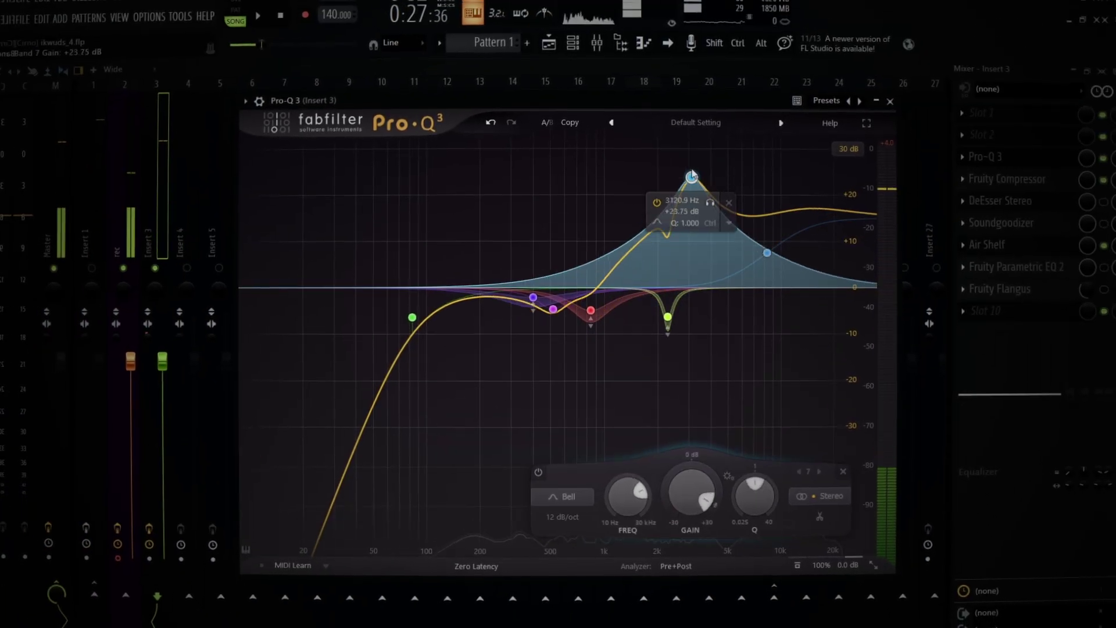
{"action": "left_click_drag", "start_coordinate": [692, 173], "coordinate": [686, 148]}
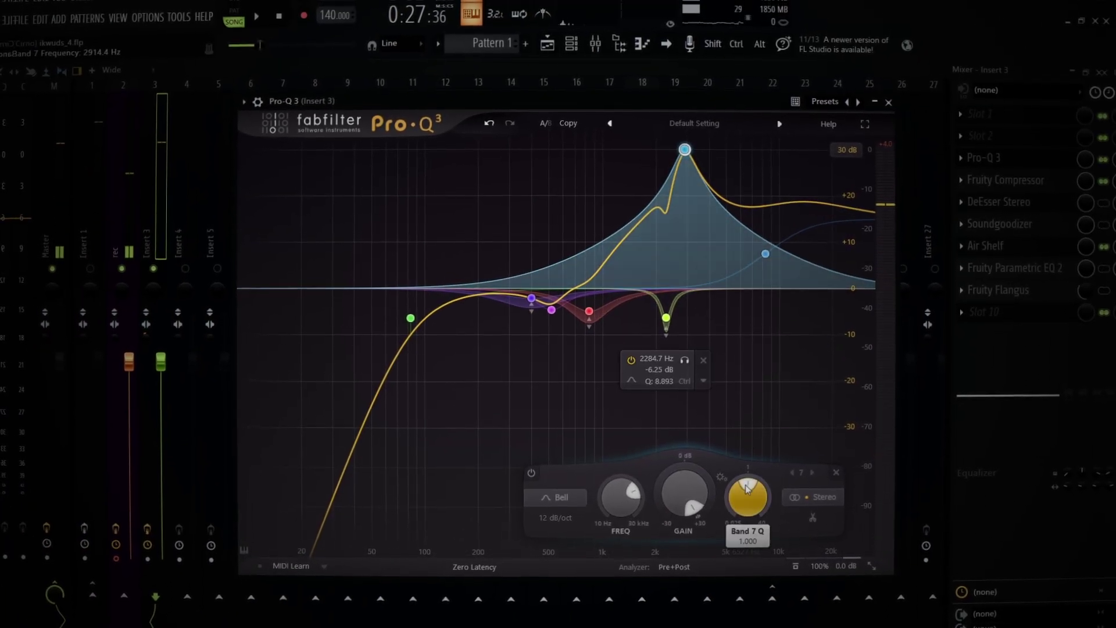
{"action": "left_click_drag", "start_coordinate": [751, 487], "coordinate": [773, 506]}
{"action": "mouse_move", "coordinate": [686, 149]}
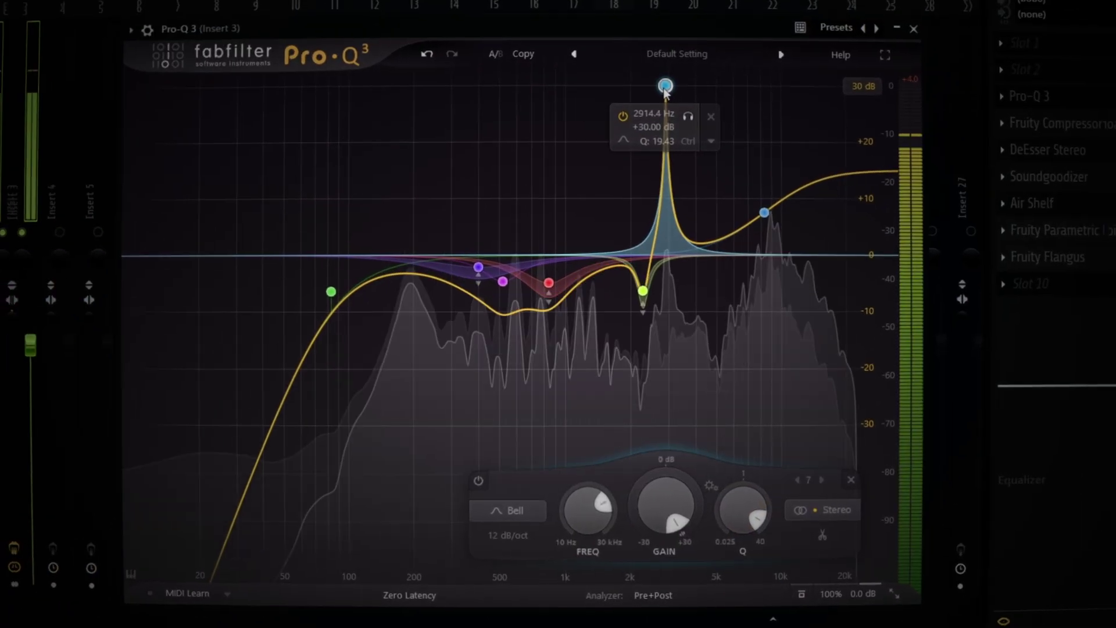
{"action": "left_click_drag", "start_coordinate": [666, 87], "coordinate": [684, 291]}
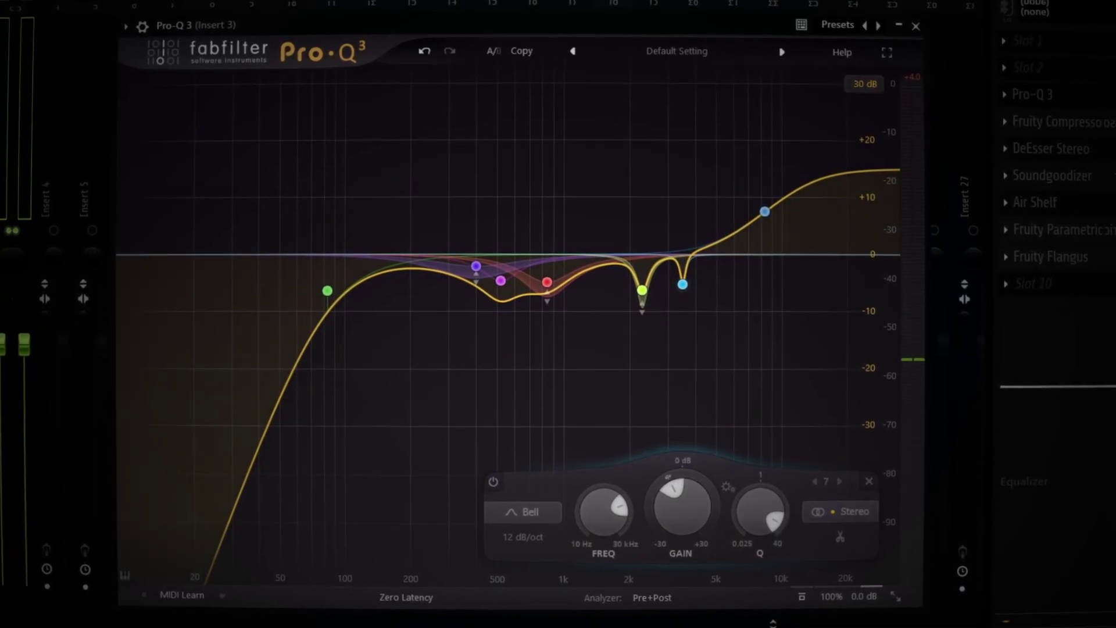
{"action": "key", "text": "space"}
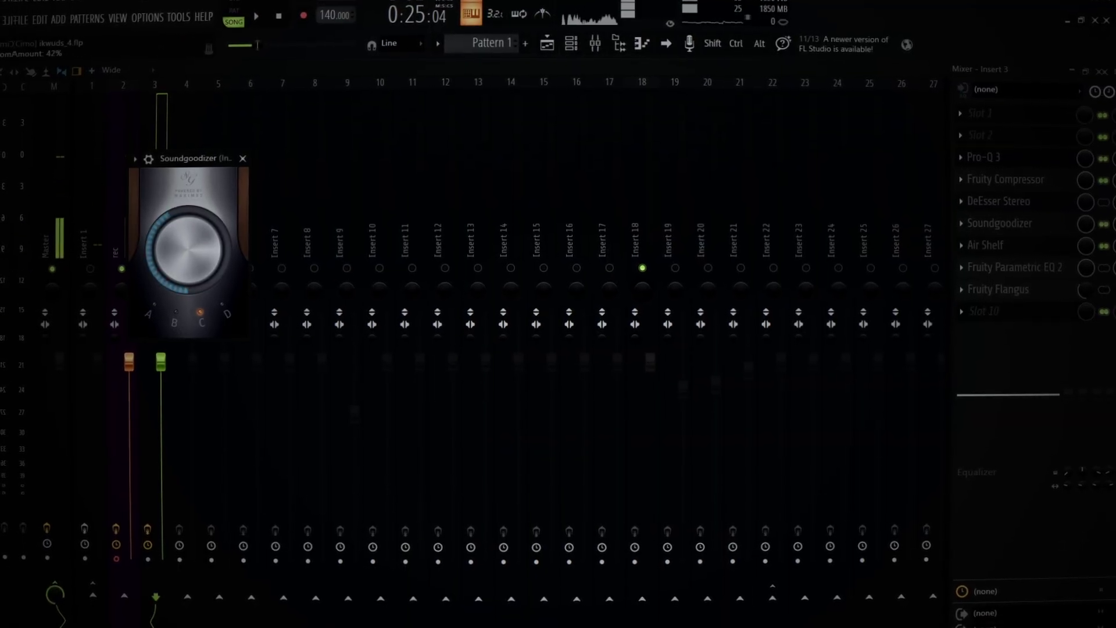
Step: Open Air Shelf and Soundgoodizer on Insert 3 and audition their settings during playback
{"action": "left_click", "coordinate": [1054, 250]}
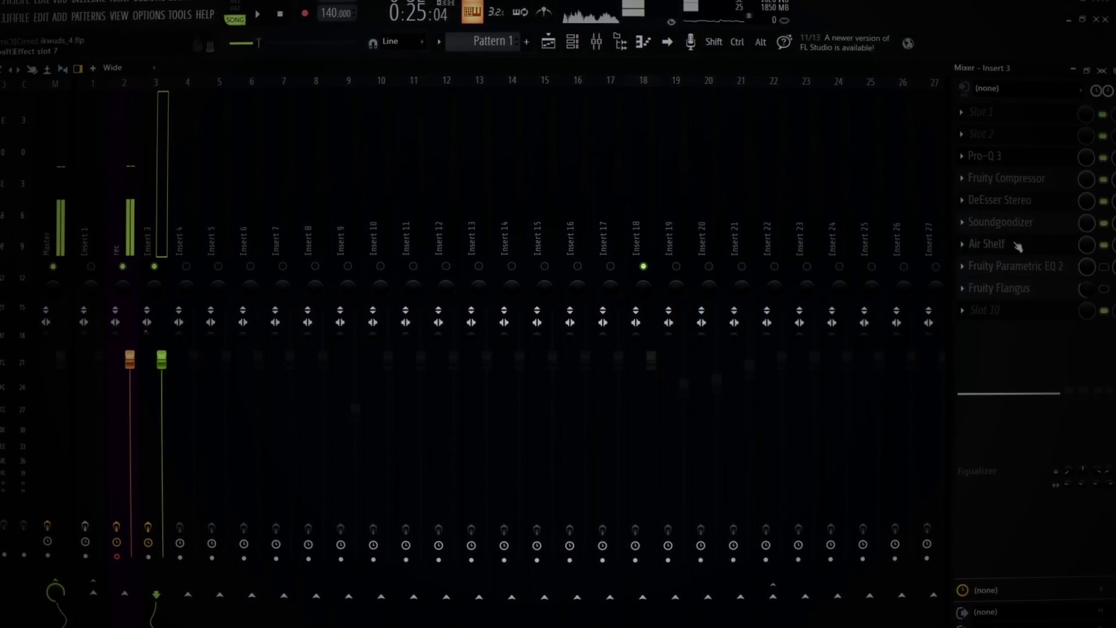
{"action": "left_click", "coordinate": [1018, 247]}
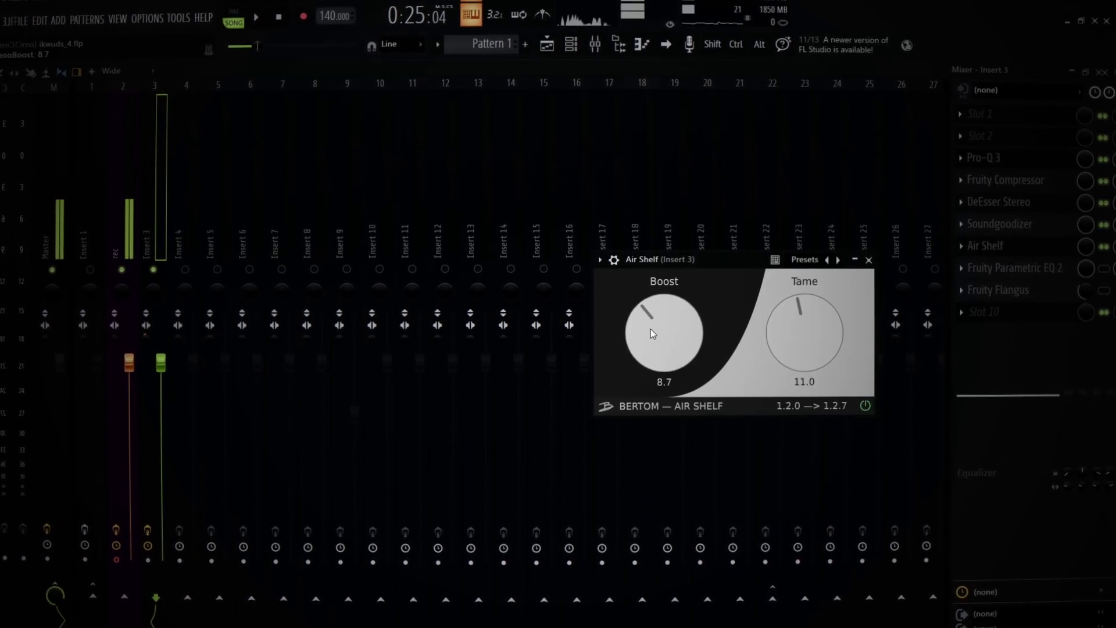
{"action": "left_click", "coordinate": [257, 17]}
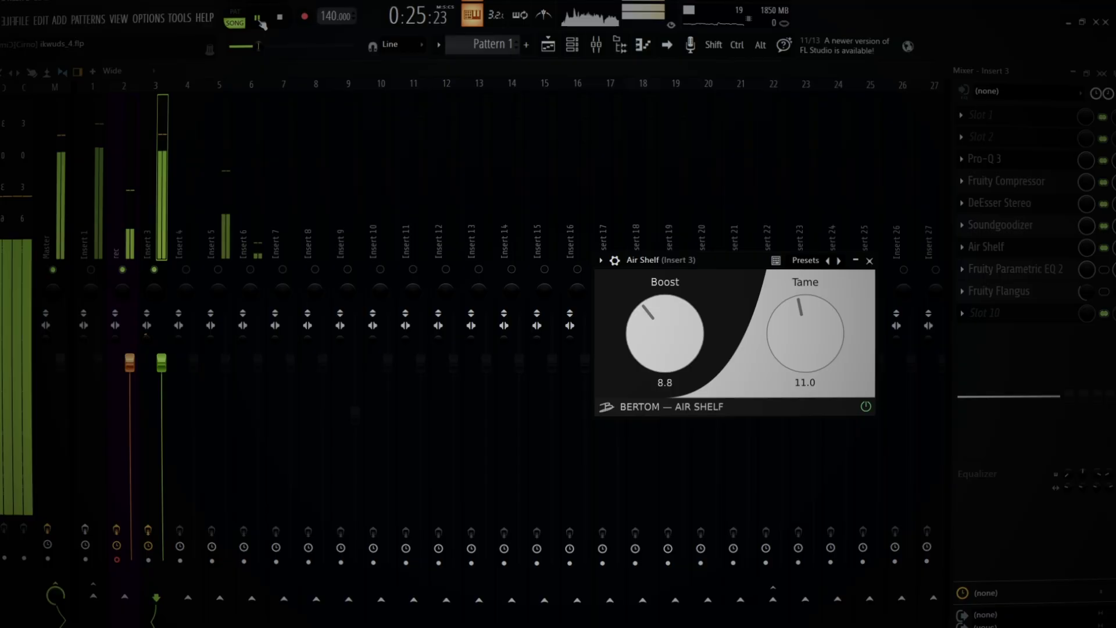
{"action": "left_click", "coordinate": [1011, 241]}
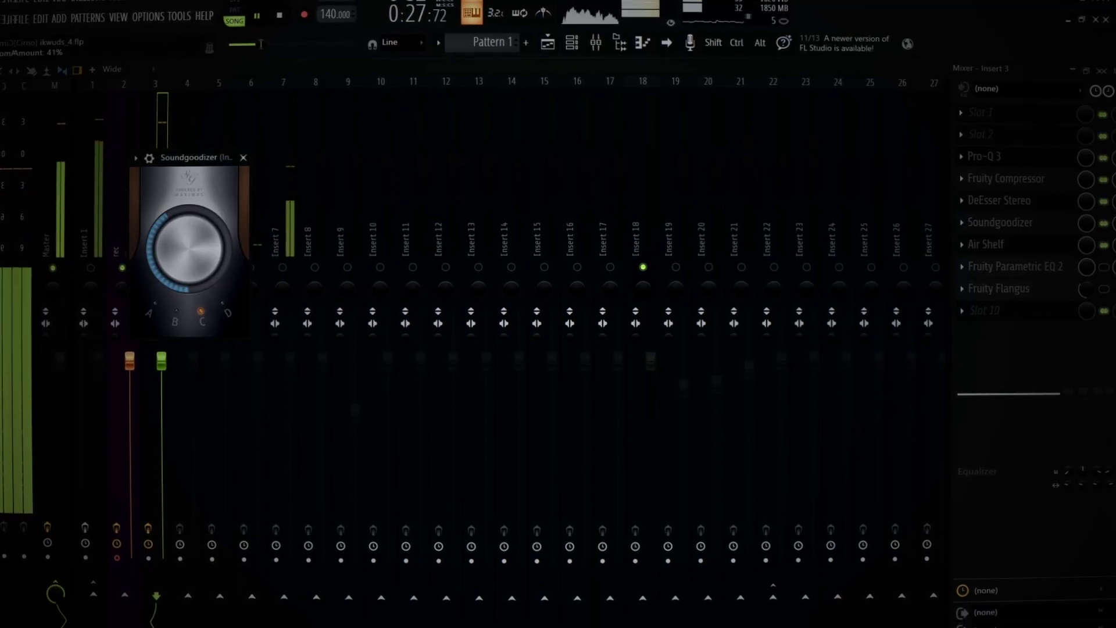
Step: Replace Fruity Parametric EQ 2 in effect slot 8 of Insert 3 with Pro-Q 3 and open the new instance
{"action": "left_click", "coordinate": [962, 266]}
{"action": "mouse_move", "coordinate": [974, 284]}
{"action": "left_click", "coordinate": [614, 23]}
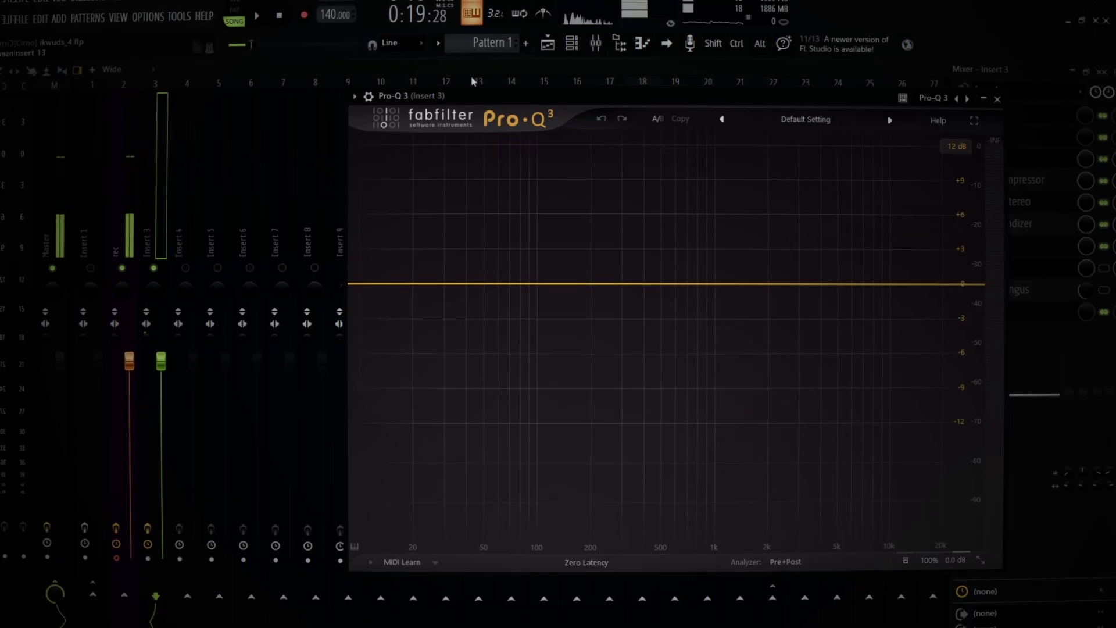
{"action": "left_click_drag", "start_coordinate": [474, 96], "coordinate": [275, 107]}
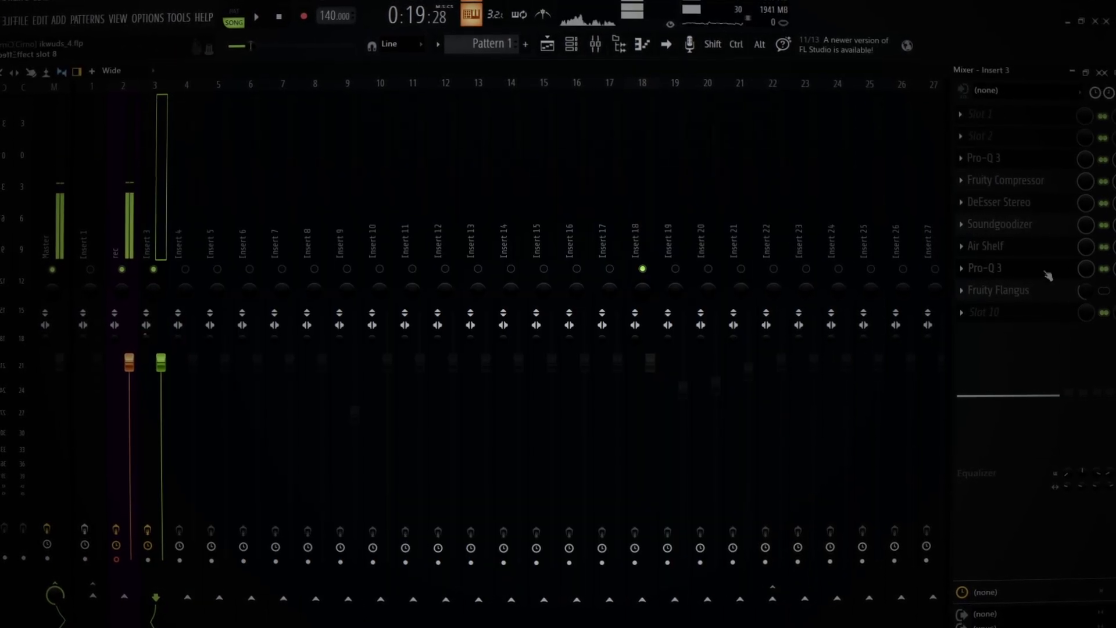
{"action": "left_click", "coordinate": [1046, 268]}
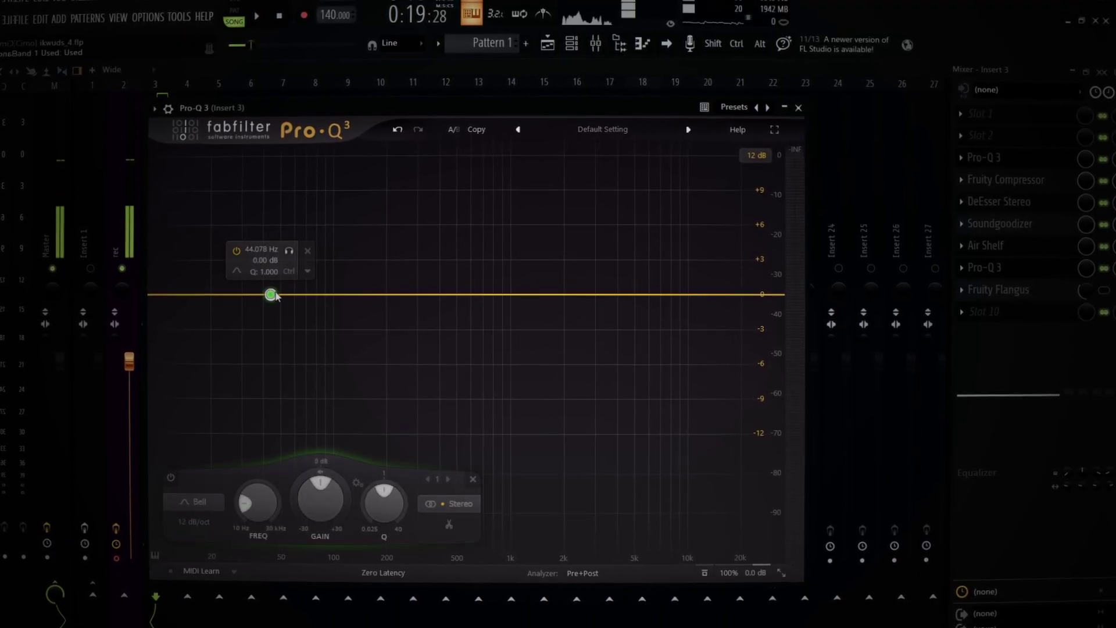
Step: Shape the first band as a Low Shelf at about 62 Hz with about -5.9 dB gain and make it dynamic
{"action": "left_click", "coordinate": [308, 273]}
{"action": "mouse_move", "coordinate": [346, 333]}
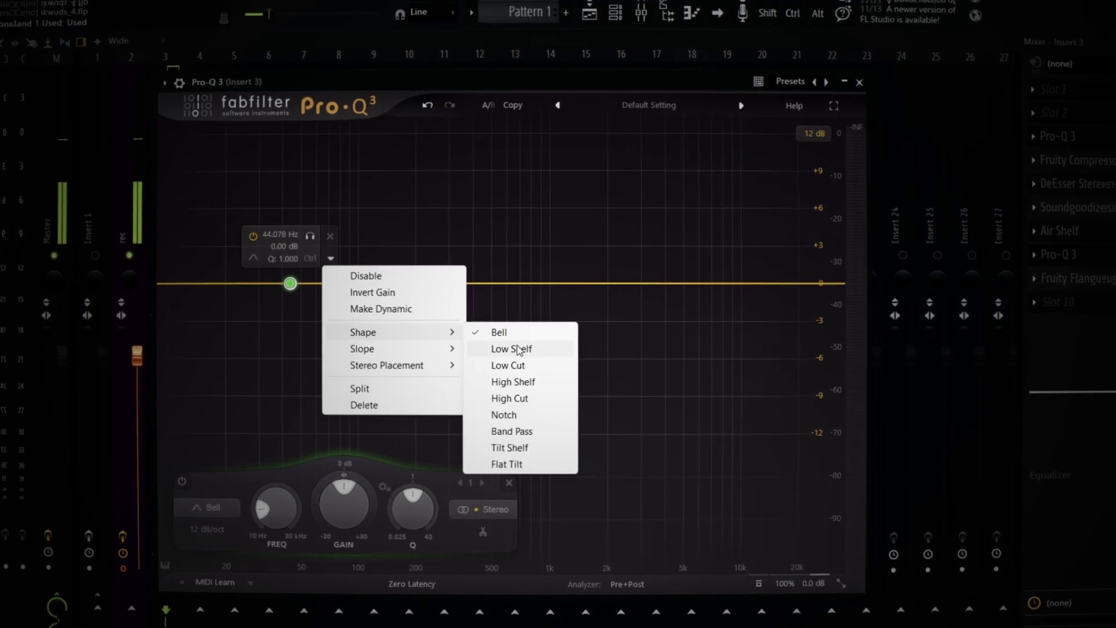
{"action": "left_click", "coordinate": [505, 349]}
{"action": "left_click_drag", "start_coordinate": [272, 295], "coordinate": [320, 359]}
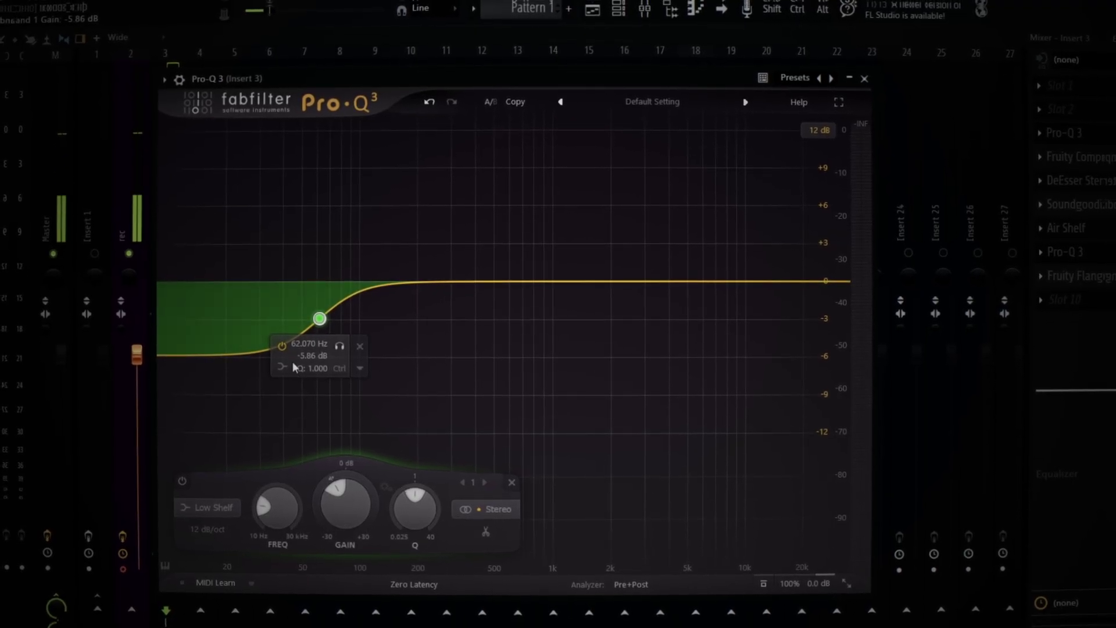
{"action": "left_click", "coordinate": [361, 370]}
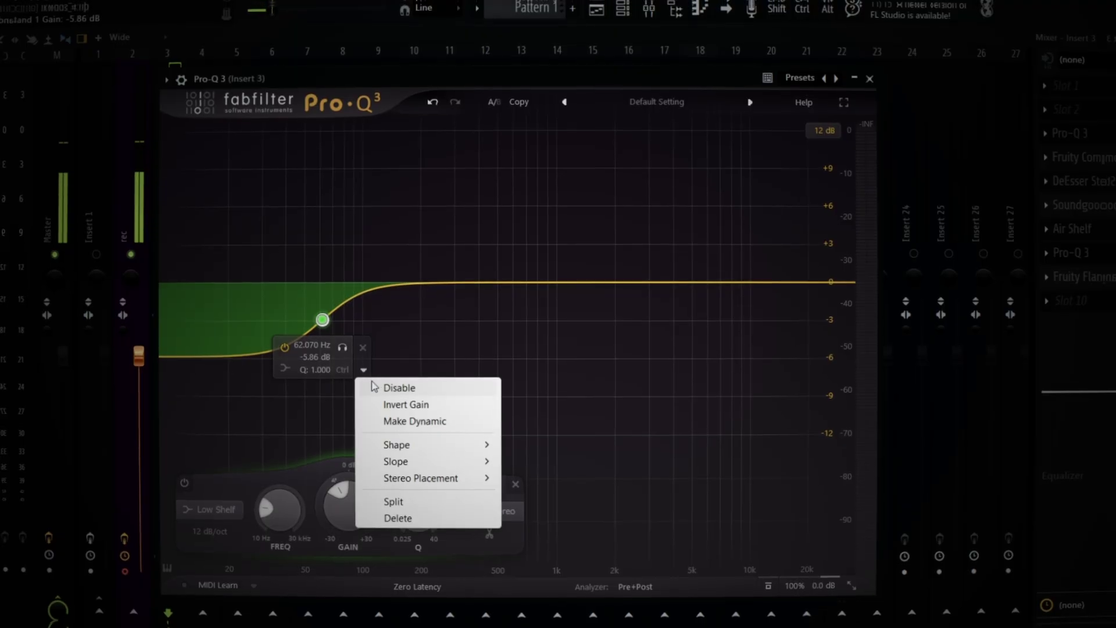
{"action": "left_click", "coordinate": [398, 423]}
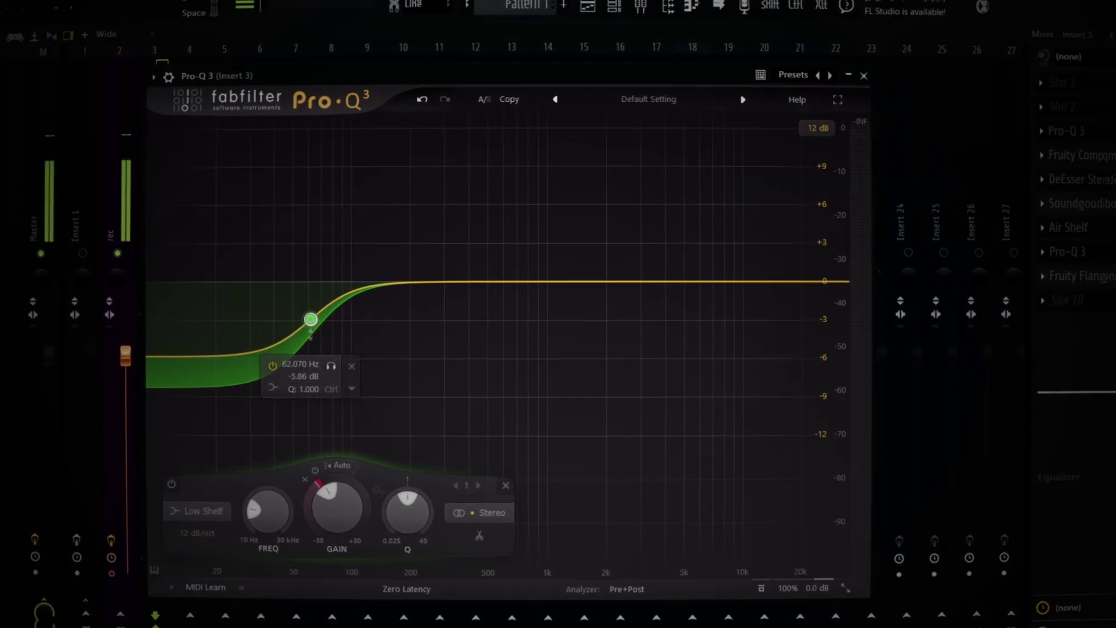
Step: Adjust the low shelf to about 81 Hz with about -14.5 dB gain and a dynamic range of about -7 dB, auditioning in playback
{"action": "left_click_drag", "start_coordinate": [310, 325], "coordinate": [344, 401]}
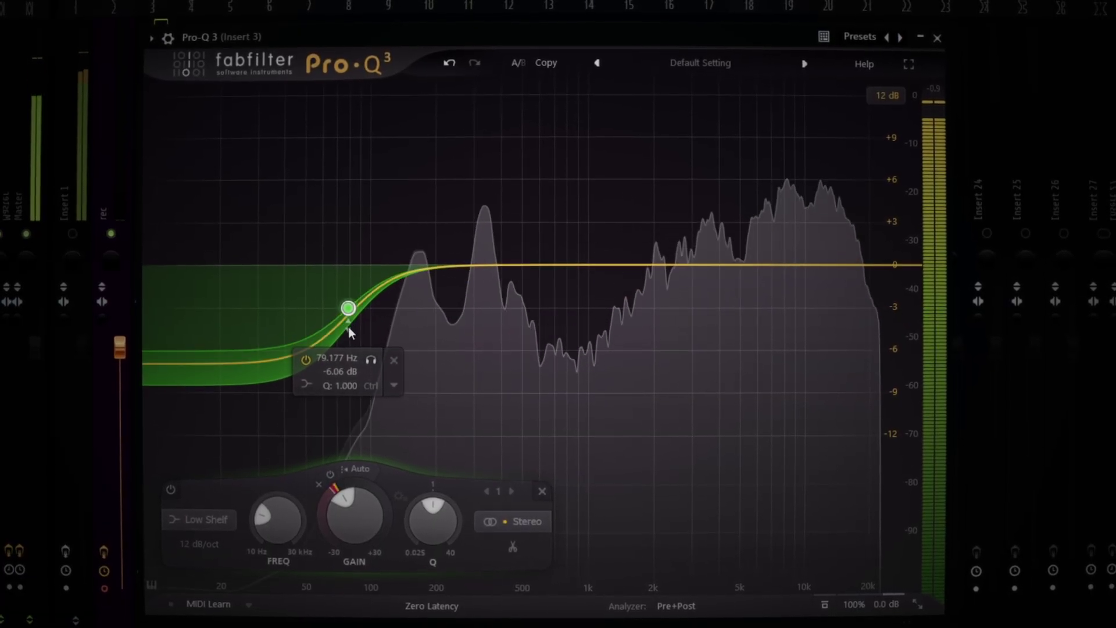
{"action": "mouse_move", "coordinate": [343, 304]}
{"action": "left_mouse_down"}
{"action": "mouse_move", "coordinate": [334, 434]}
{"action": "mouse_move", "coordinate": [347, 323]}
{"action": "left_mouse_up"}
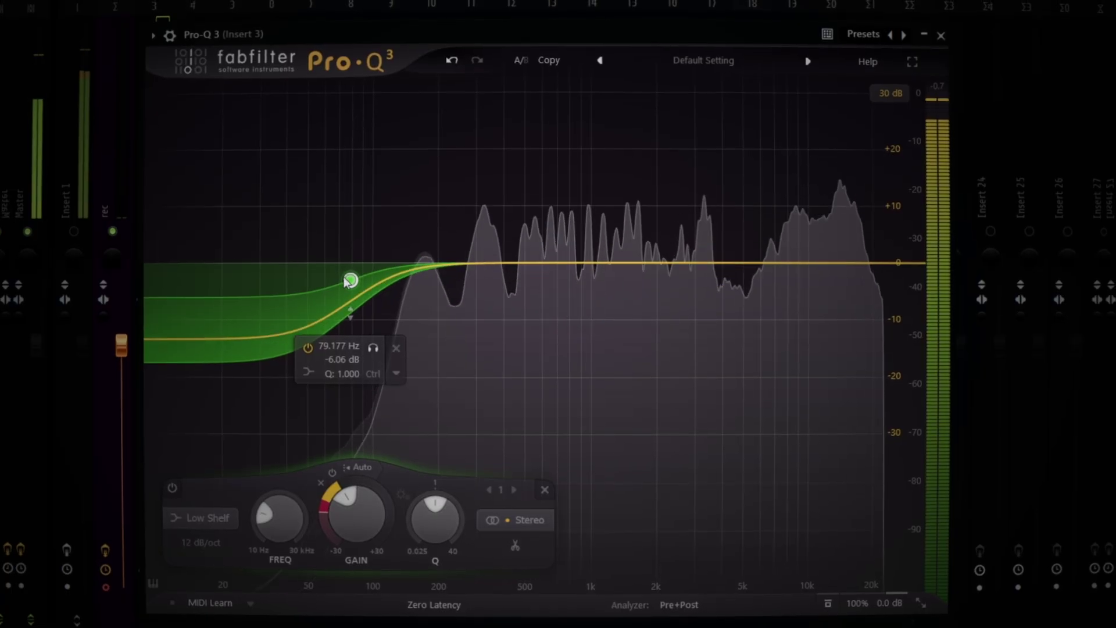
{"action": "left_click_drag", "start_coordinate": [349, 281], "coordinate": [350, 327]}
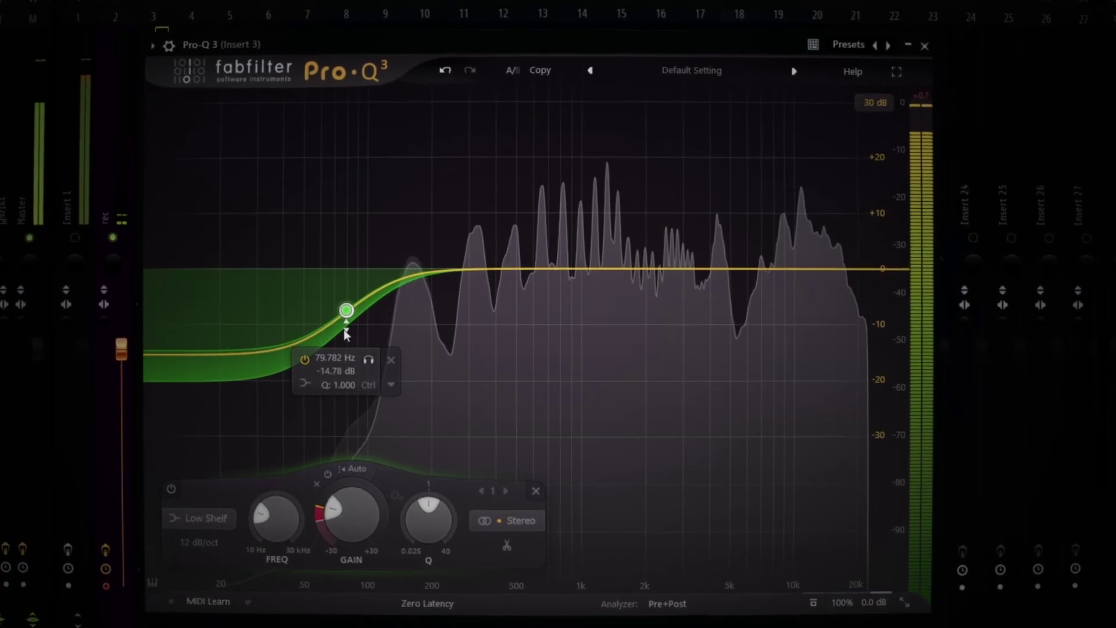
{"action": "left_click", "coordinate": [397, 380]}
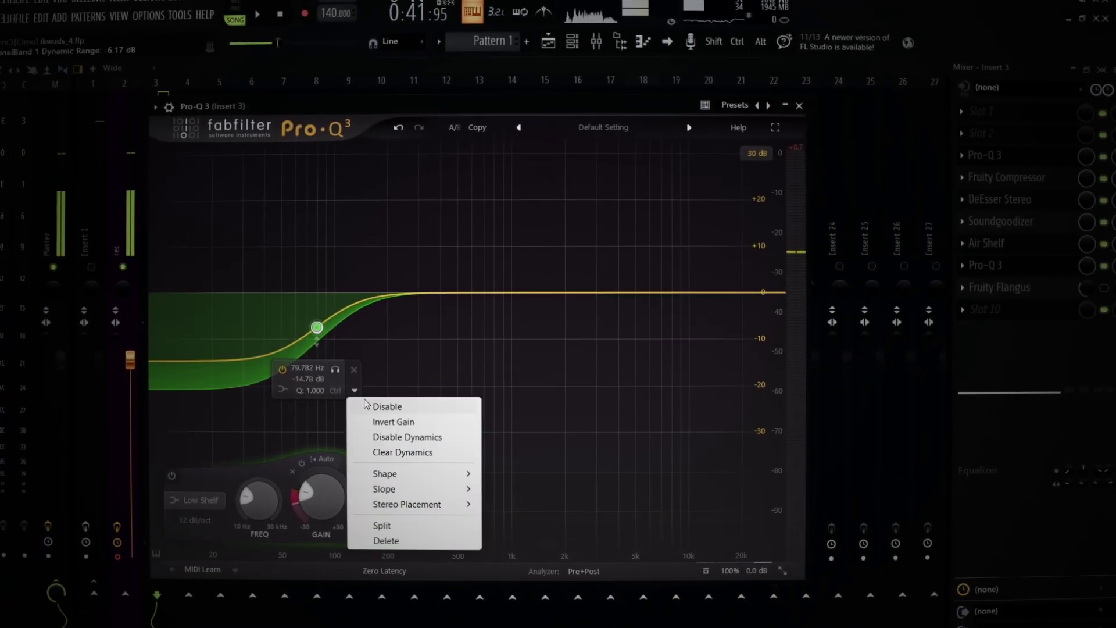
{"action": "left_click", "coordinate": [314, 330]}
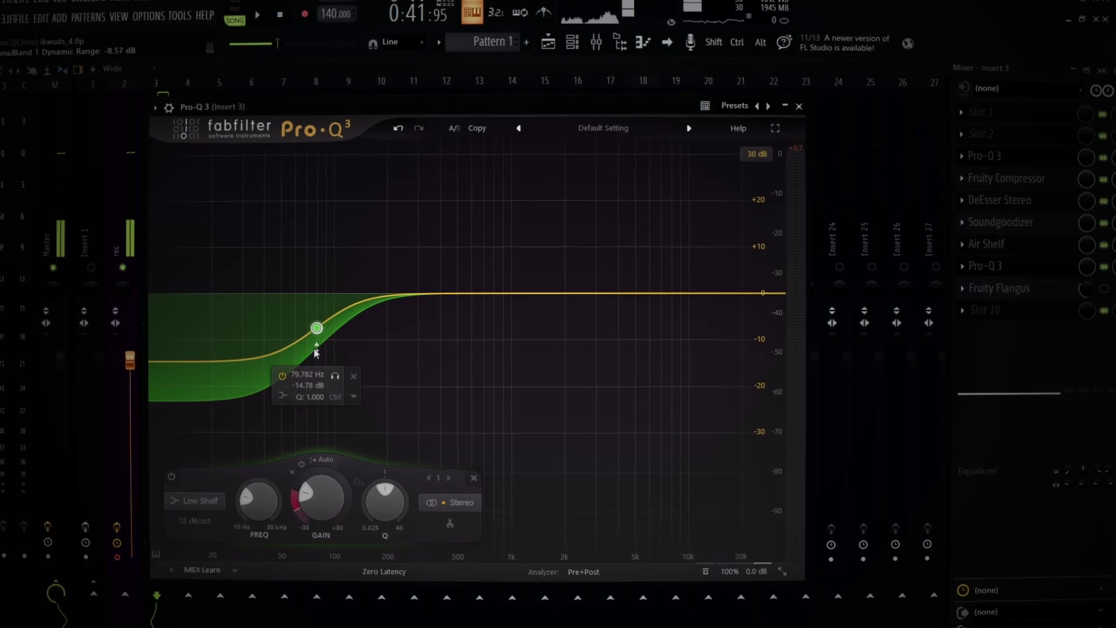
{"action": "left_click_drag", "start_coordinate": [317, 332], "coordinate": [319, 332]}
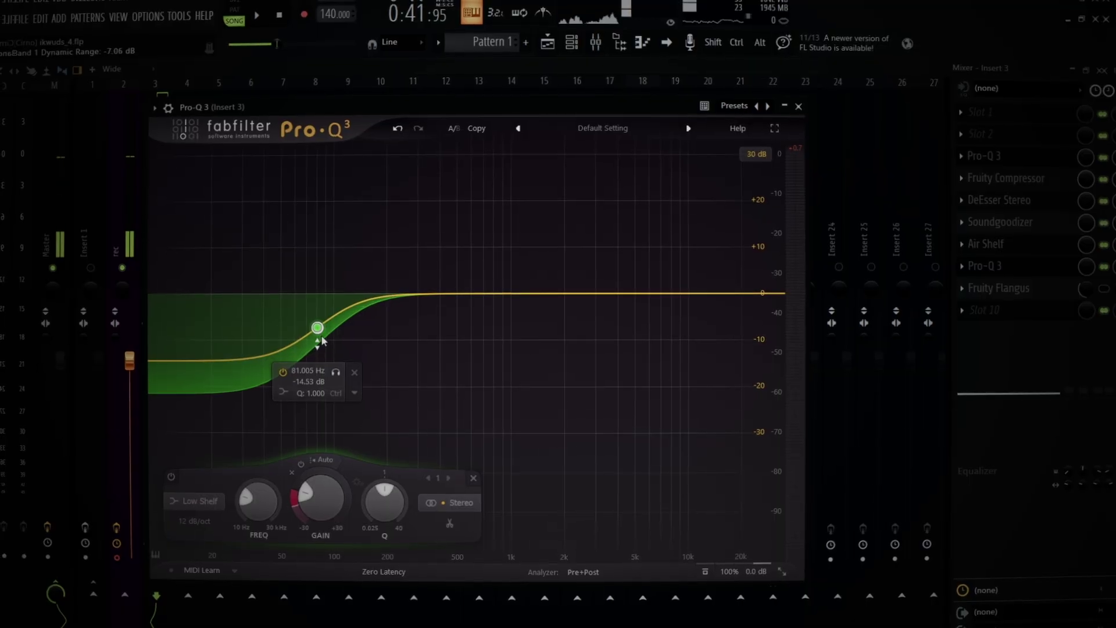
Step: Compare the low shelf bypassed and enabled during playback, settling it at about 78 Hz with about -15.4 dB gain
{"action": "left_click", "coordinate": [283, 371]}
{"action": "key", "text": "space"}
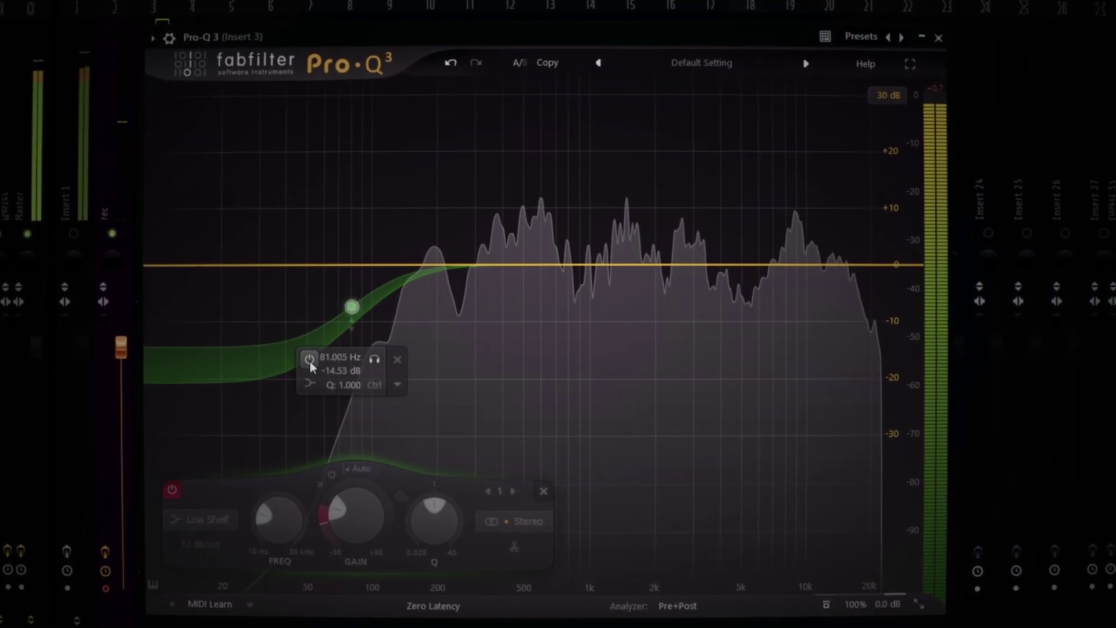
{"action": "left_click", "coordinate": [302, 360]}
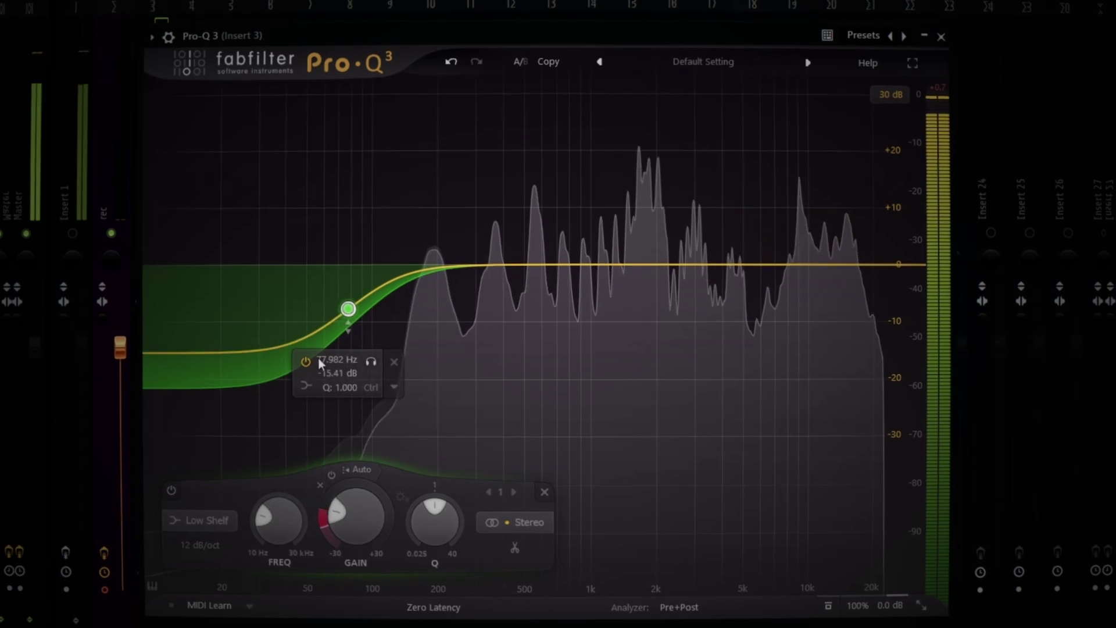
{"action": "left_click", "coordinate": [307, 358]}
{"action": "left_click", "coordinate": [307, 358]}
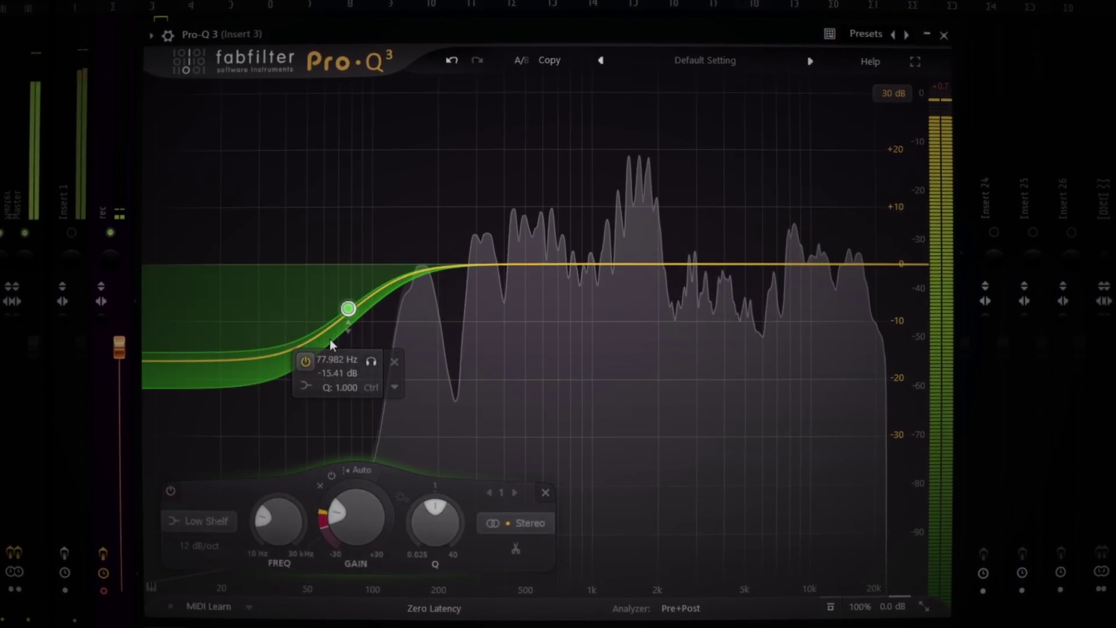
Step: Nudge the low shelf, then add a bell band and sweep it during playback into a cut at about 747 Hz with about -3.5 dB gain
{"action": "left_click_drag", "start_coordinate": [350, 306], "coordinate": [355, 309]}
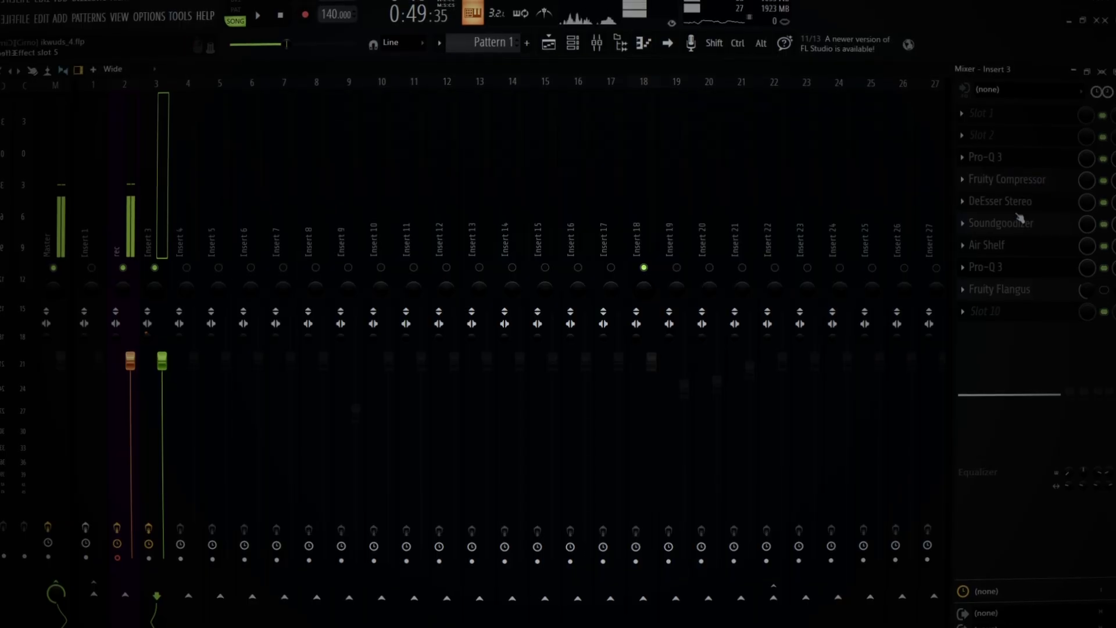
{"action": "left_click", "coordinate": [1006, 270]}
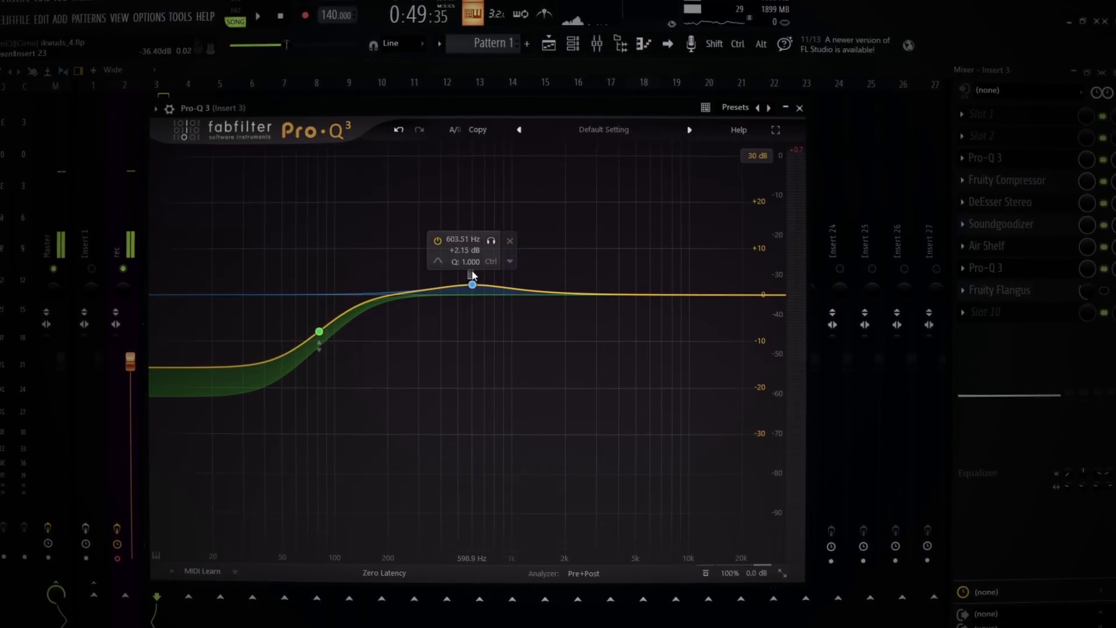
{"action": "left_click_drag", "start_coordinate": [472, 268], "coordinate": [482, 222]}
{"action": "key", "text": "space"}
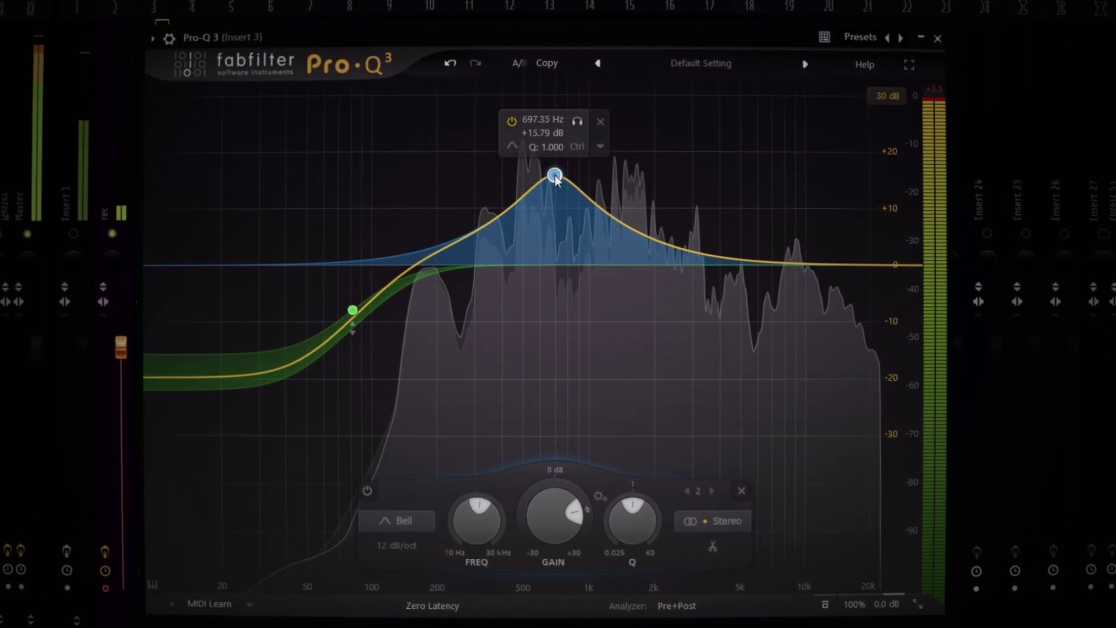
{"action": "left_click_drag", "start_coordinate": [556, 178], "coordinate": [562, 284]}
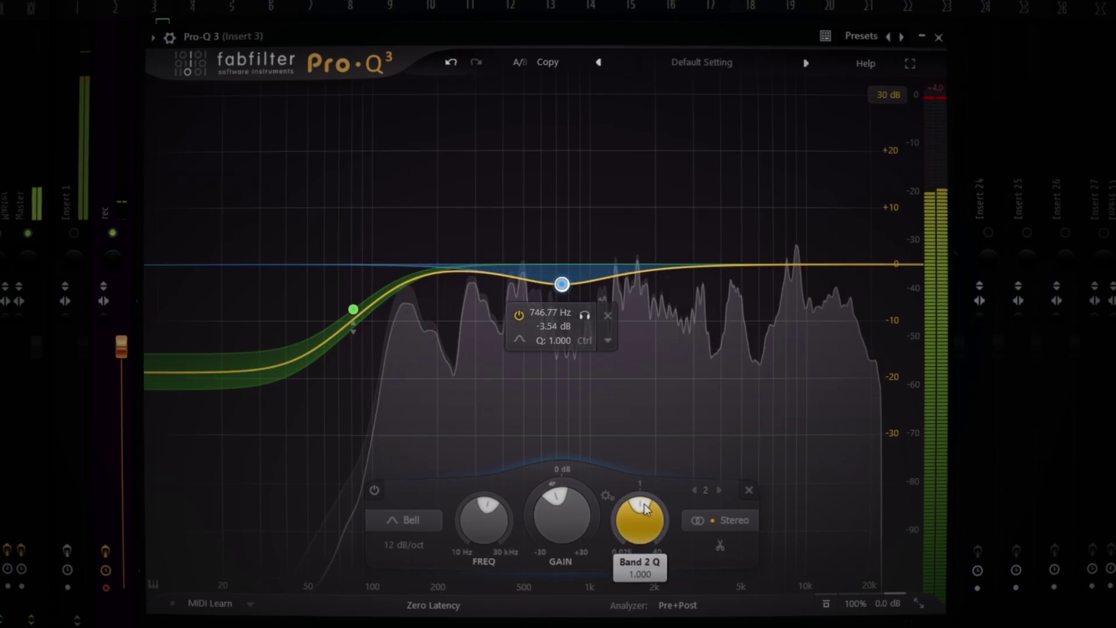
Step: Make the second band dynamic with a Q of 1.786 and shift it to about 776 Hz with about -4.7 dB gain
{"action": "left_click_drag", "start_coordinate": [644, 504], "coordinate": [644, 498]}
{"action": "left_click", "coordinate": [604, 340]}
{"action": "left_click", "coordinate": [641, 399]}
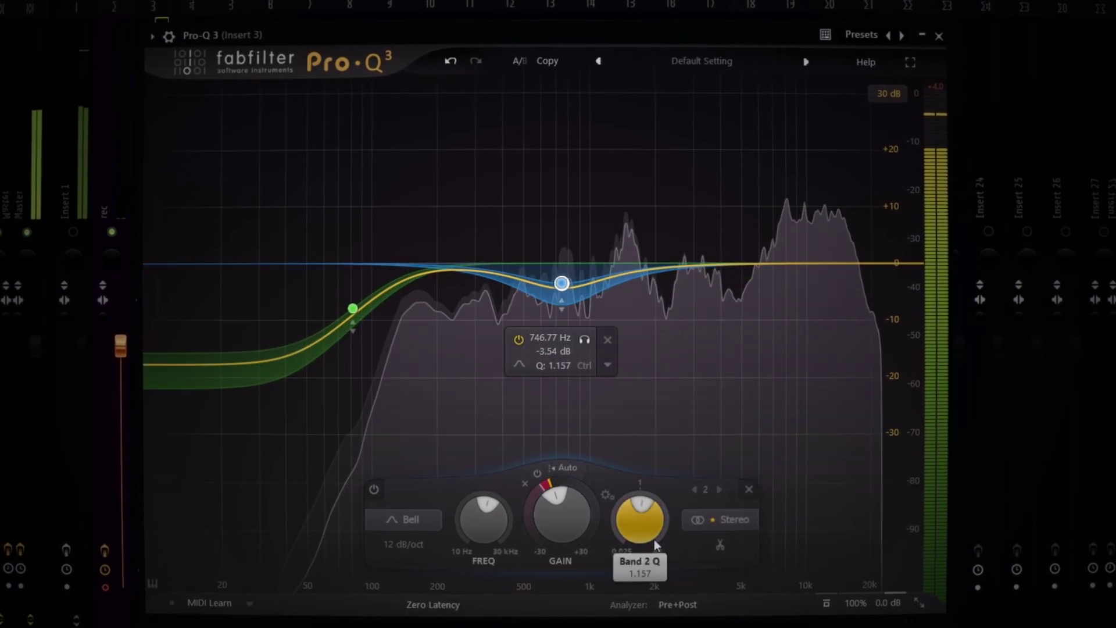
{"action": "scroll", "coordinate": [656, 545], "scroll_direction": "up", "scroll_amount": 6}
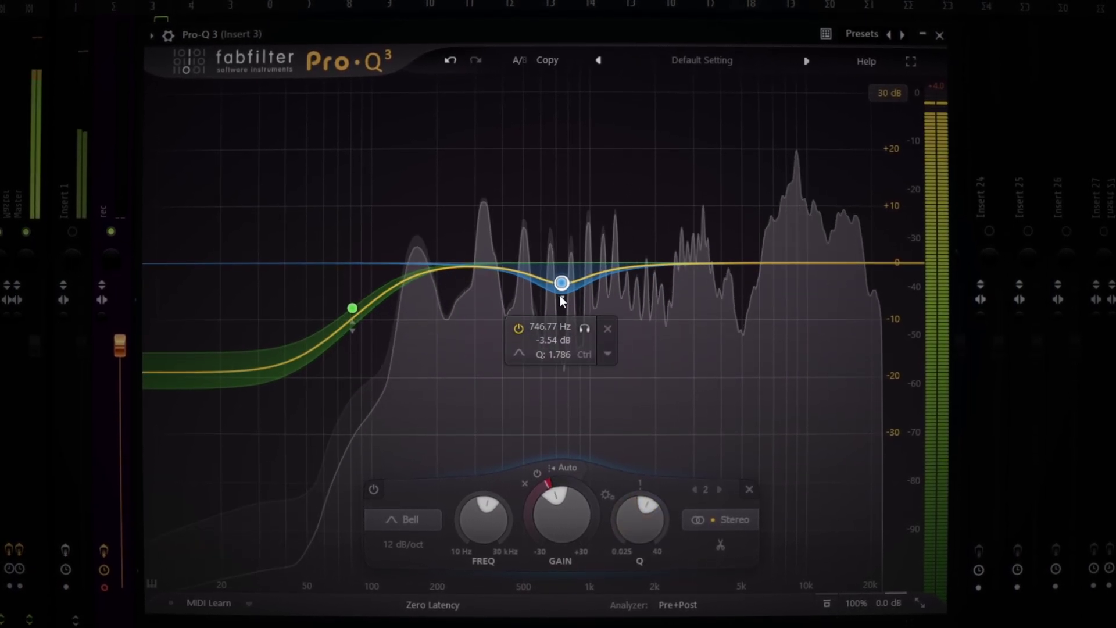
{"action": "left_click_drag", "start_coordinate": [562, 284], "coordinate": [568, 289]}
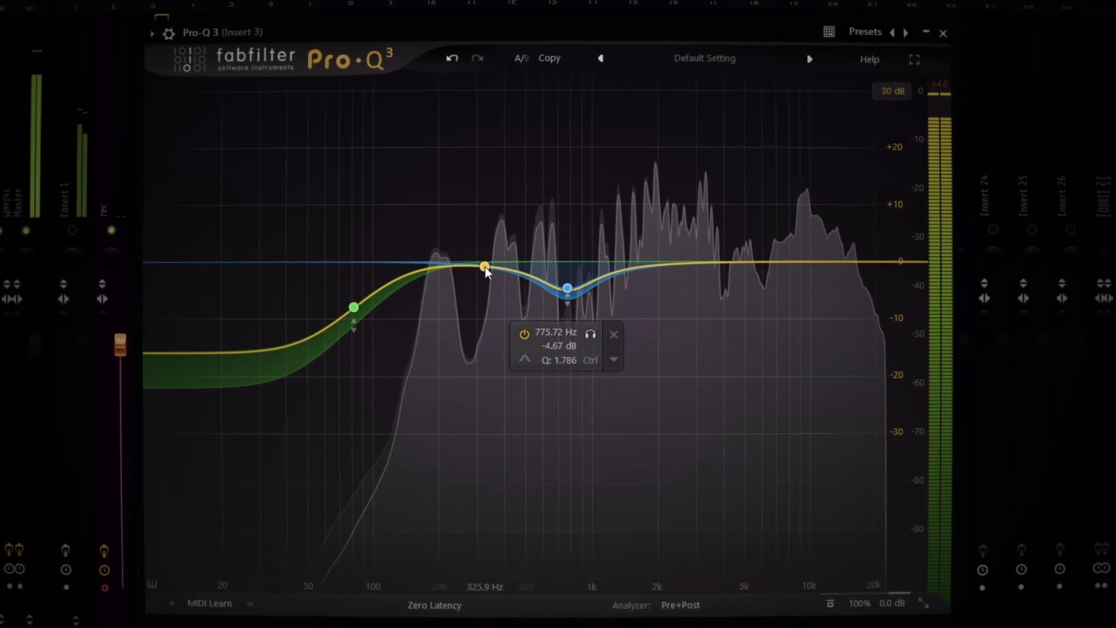
Step: Add a third bell cut at about 484 Hz with about -2 dB gain and a Q of 1.547
{"action": "left_click_drag", "start_coordinate": [485, 267], "coordinate": [528, 278]}
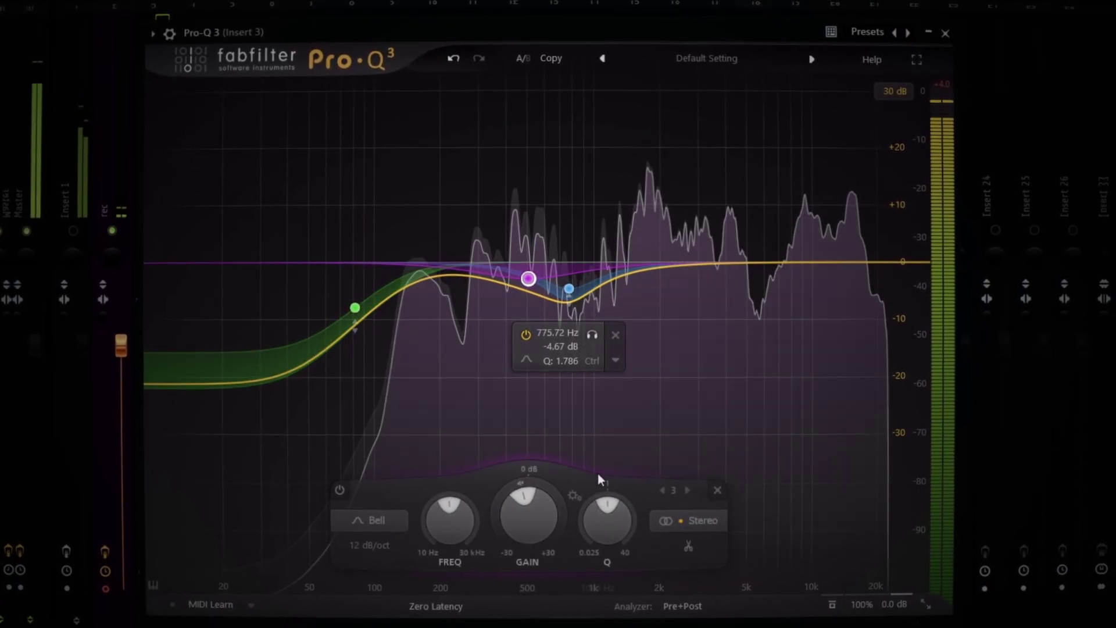
{"action": "left_click_drag", "start_coordinate": [606, 512], "coordinate": [609, 503]}
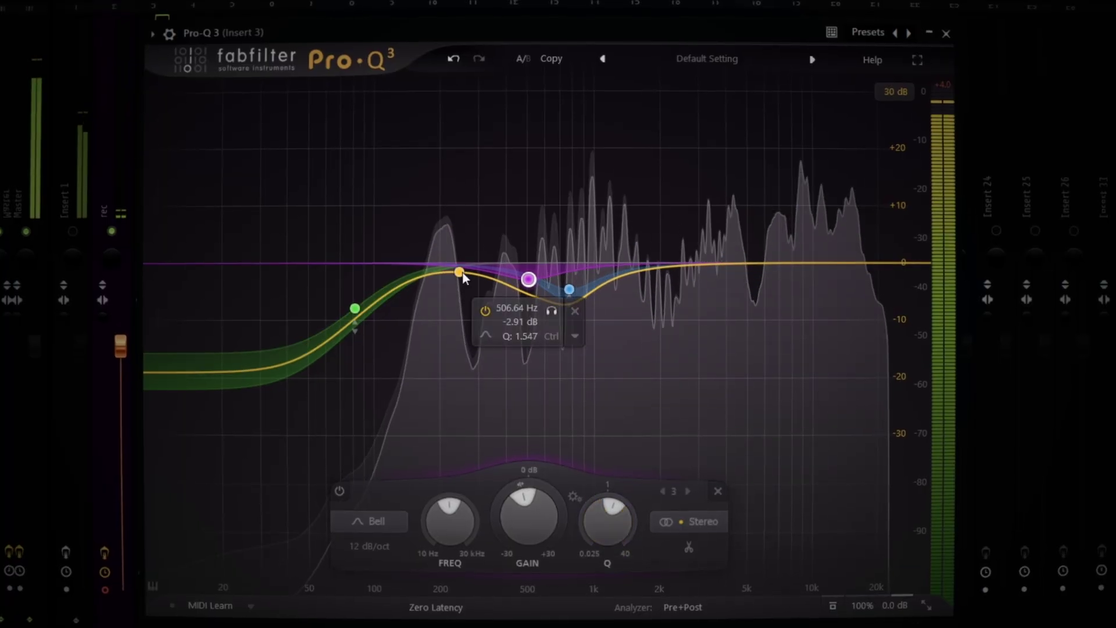
{"action": "left_click_drag", "start_coordinate": [569, 289], "coordinate": [524, 275]}
{"action": "key", "text": "space"}
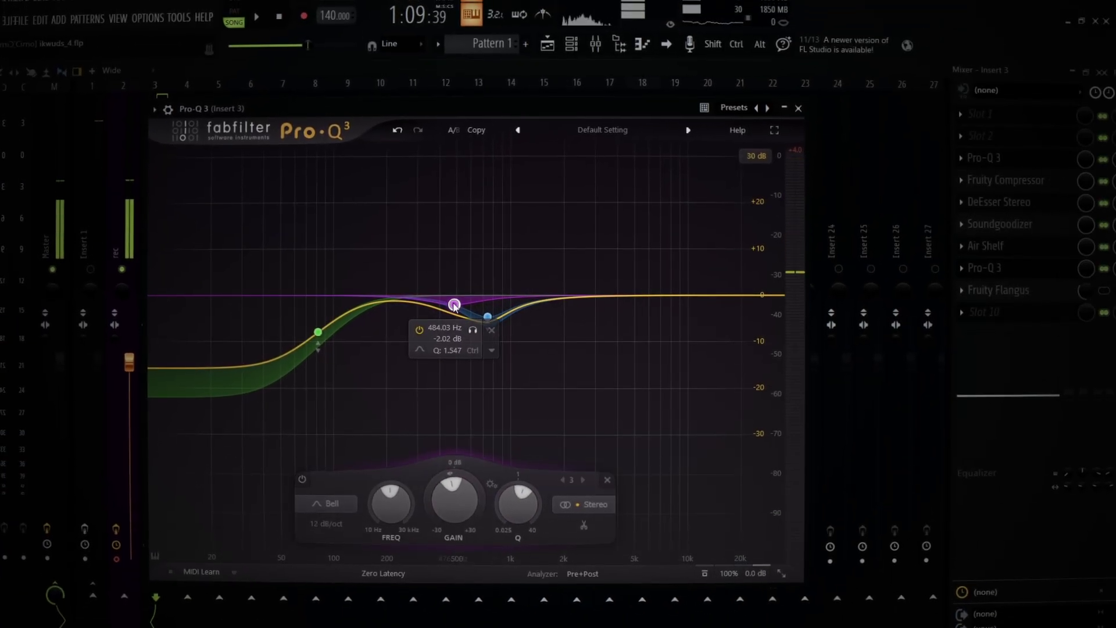
Step: Retune the second band to about 697 Hz with about -5.7 dB gain and deepen the third band to about -3.3 dB
{"action": "left_click_drag", "start_coordinate": [483, 319], "coordinate": [456, 316]}
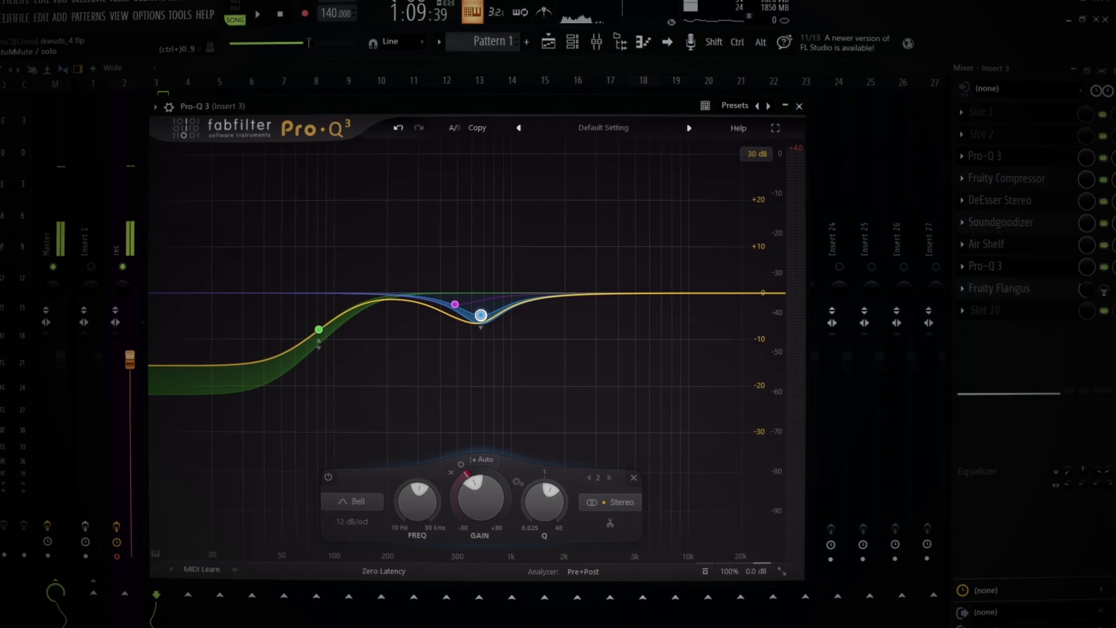
{"action": "left_click", "coordinate": [985, 272]}
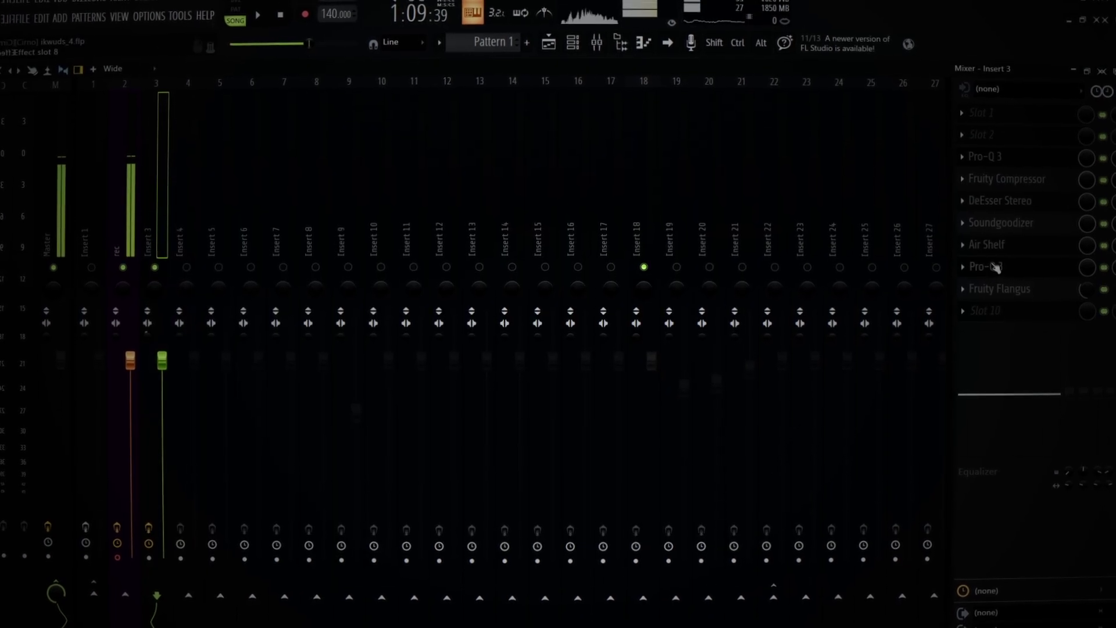
{"action": "left_click", "coordinate": [996, 268]}
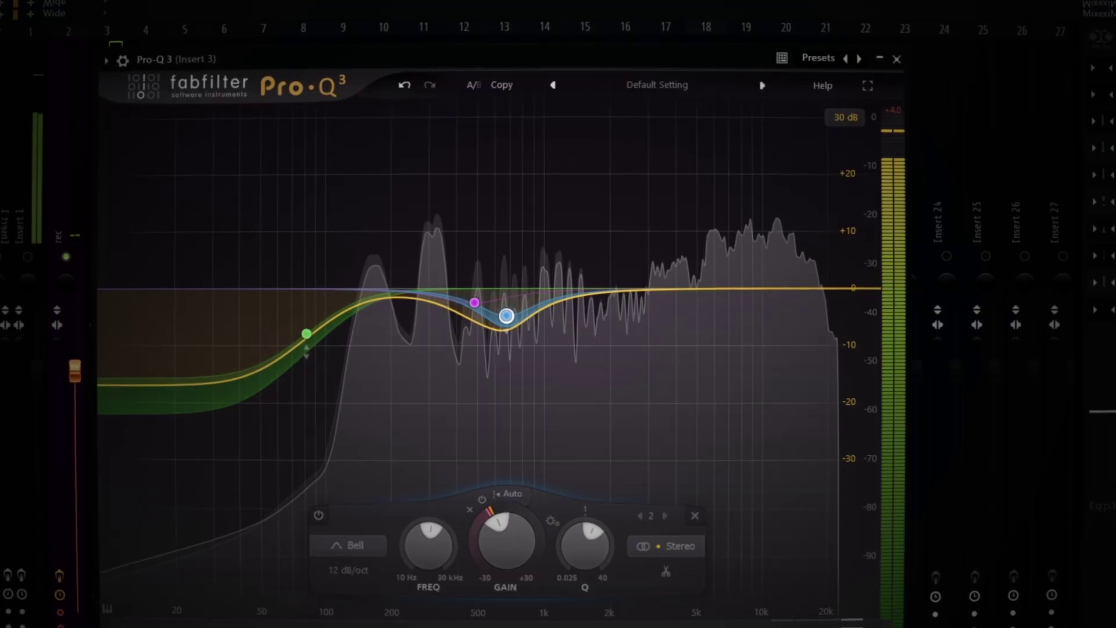
{"action": "mouse_move", "coordinate": [506, 316]}
{"action": "left_click_drag", "start_coordinate": [473, 300], "coordinate": [465, 305]}
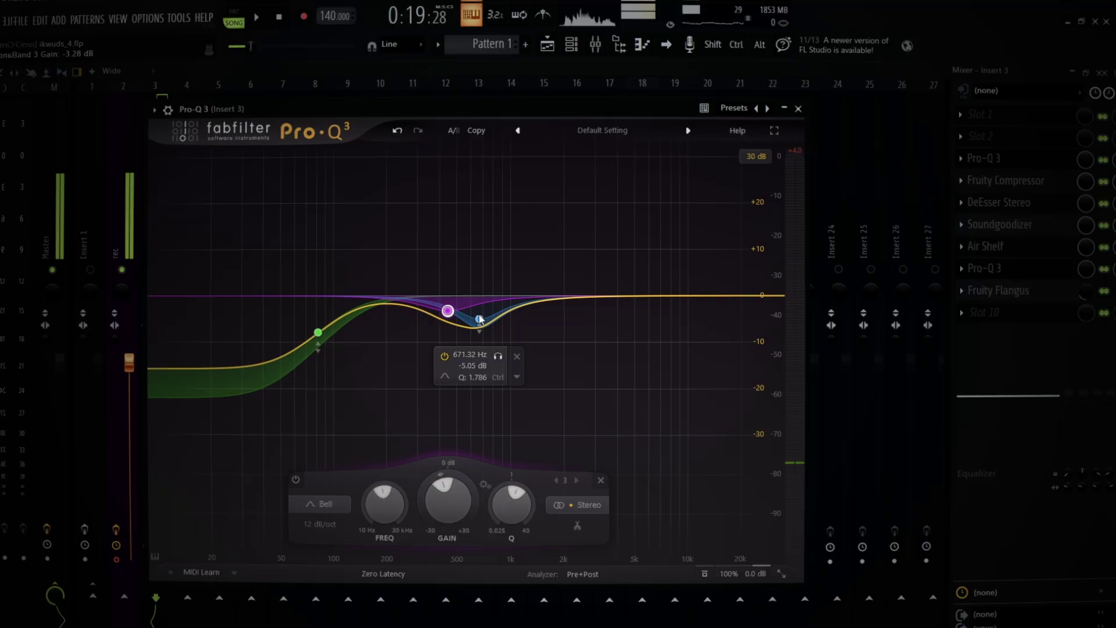
{"action": "left_click_drag", "start_coordinate": [480, 319], "coordinate": [483, 322]}
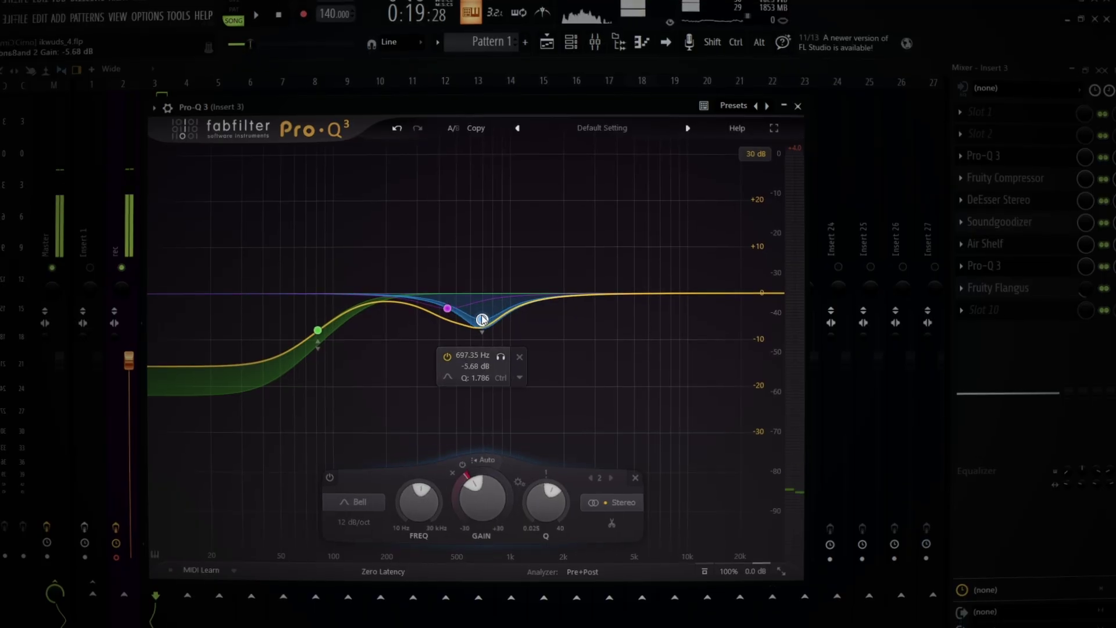
Step: Add a fourth bell cut at about 2620 Hz with about -4.6 dB gain and a Q of 6.233, and make it dynamic
{"action": "left_click_drag", "start_coordinate": [590, 295], "coordinate": [663, 183]}
{"action": "scroll", "coordinate": [583, 155], "scroll_direction": "up", "scroll_amount": 5}
{"action": "left_click", "coordinate": [684, 361]}
{"action": "left_click", "coordinate": [741, 418]}
Step: Shape a fifth bell as a dynamic cut at about 3950 Hz, -2 dB, Q 3.570, and shift the fourth band to about 2660 Hz, -4.1 dB
{"action": "left_click_drag", "start_coordinate": [741, 541], "coordinate": [741, 517]}
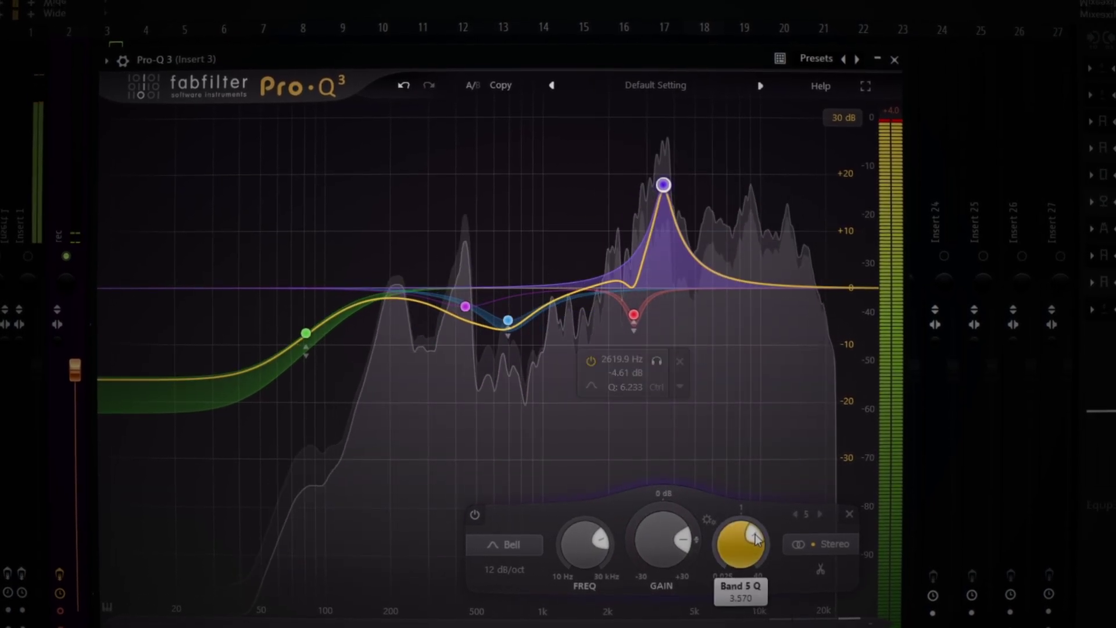
{"action": "left_click_drag", "start_coordinate": [664, 183], "coordinate": [669, 299]}
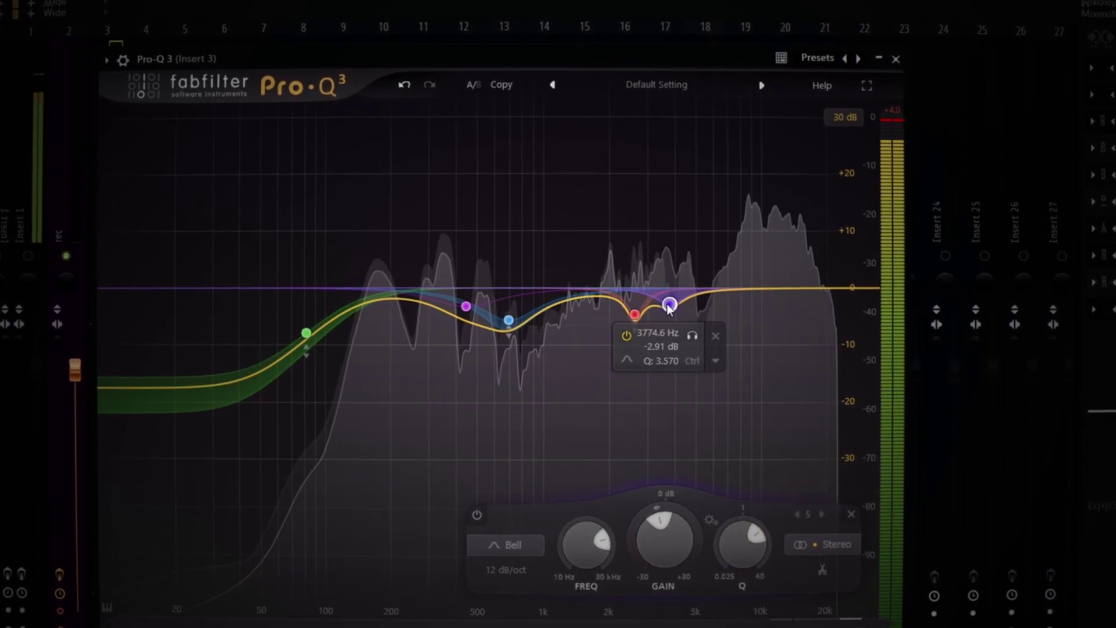
{"action": "left_click", "coordinate": [716, 356]}
{"action": "left_click", "coordinate": [773, 414]}
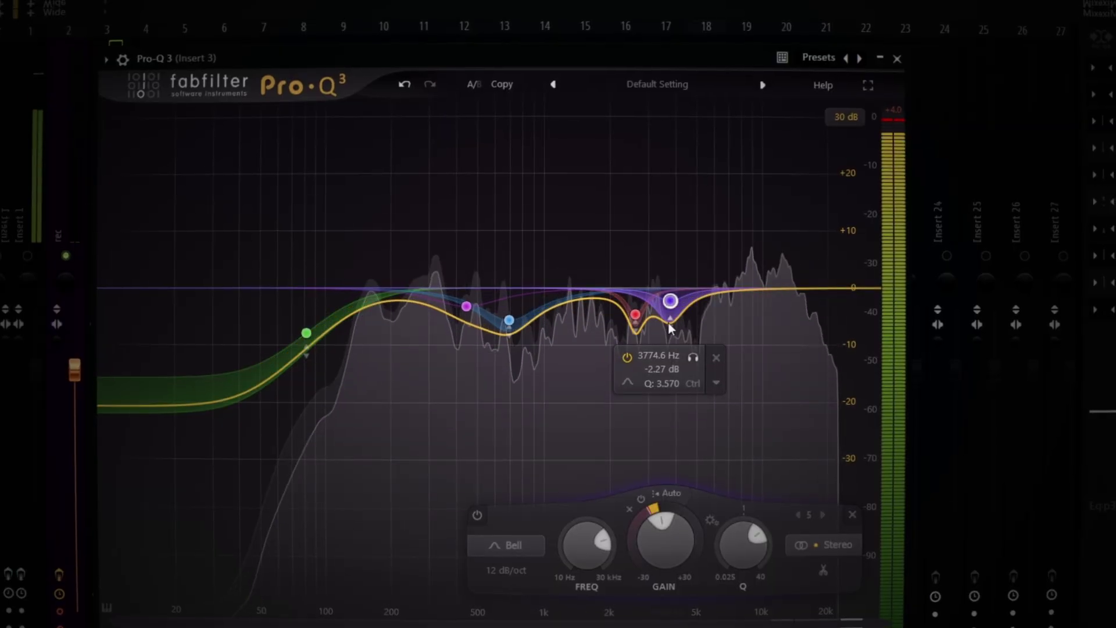
{"action": "left_click_drag", "start_coordinate": [668, 298], "coordinate": [639, 311]}
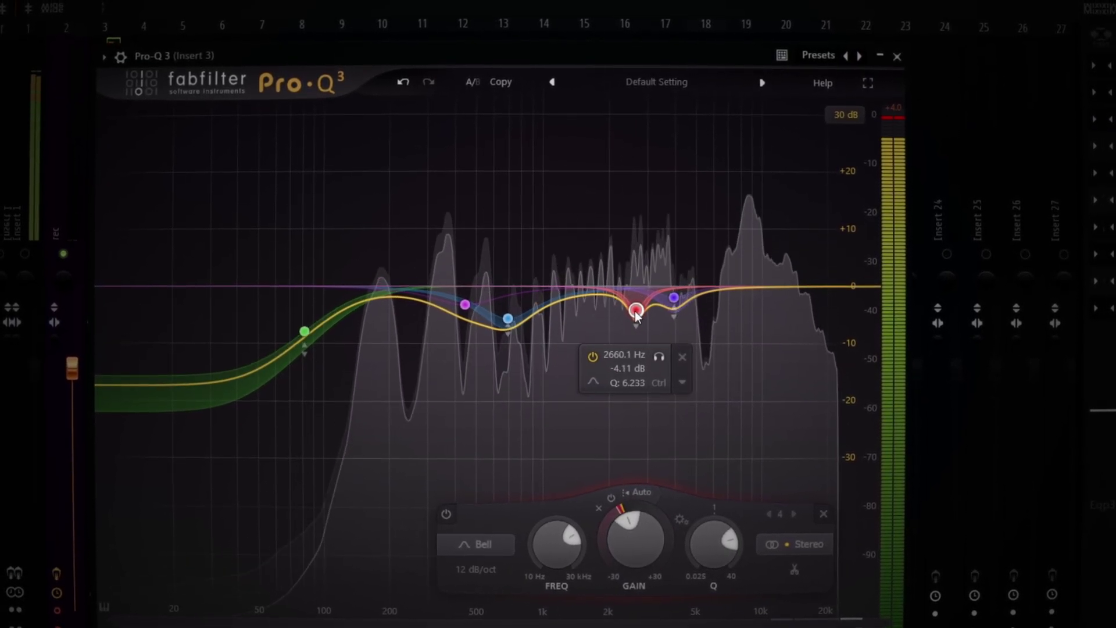
Step: Move the second band to about 752 Hz and make the third dynamic at about 480 Hz with about -4.3 dB gain and Q 1.764
{"action": "left_click_drag", "start_coordinate": [509, 320], "coordinate": [477, 314]}
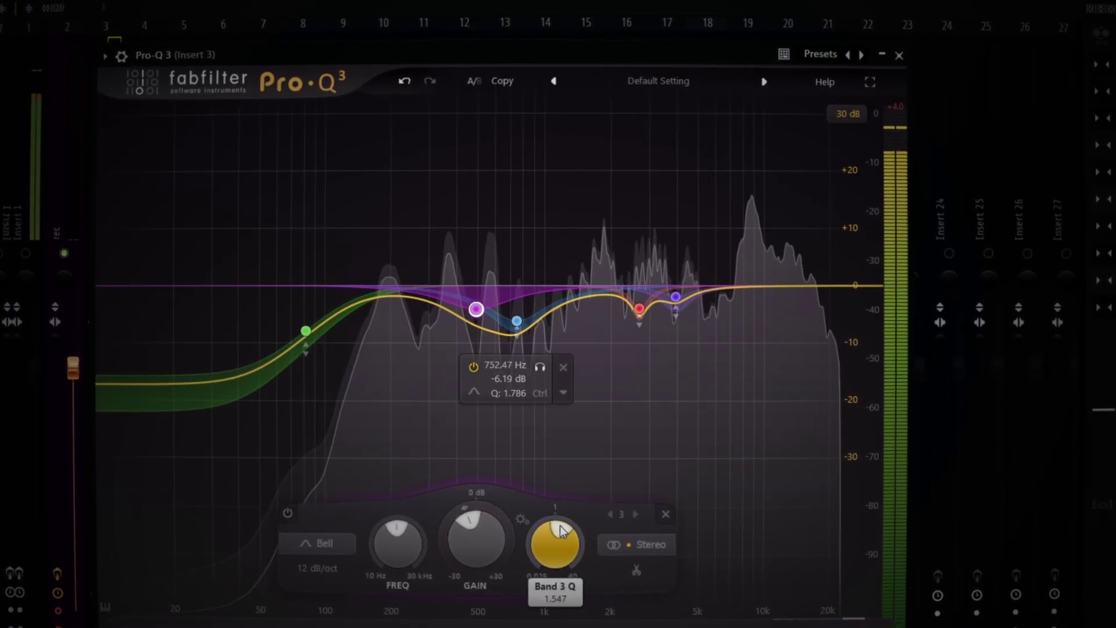
{"action": "left_click_drag", "start_coordinate": [558, 525], "coordinate": [558, 530]}
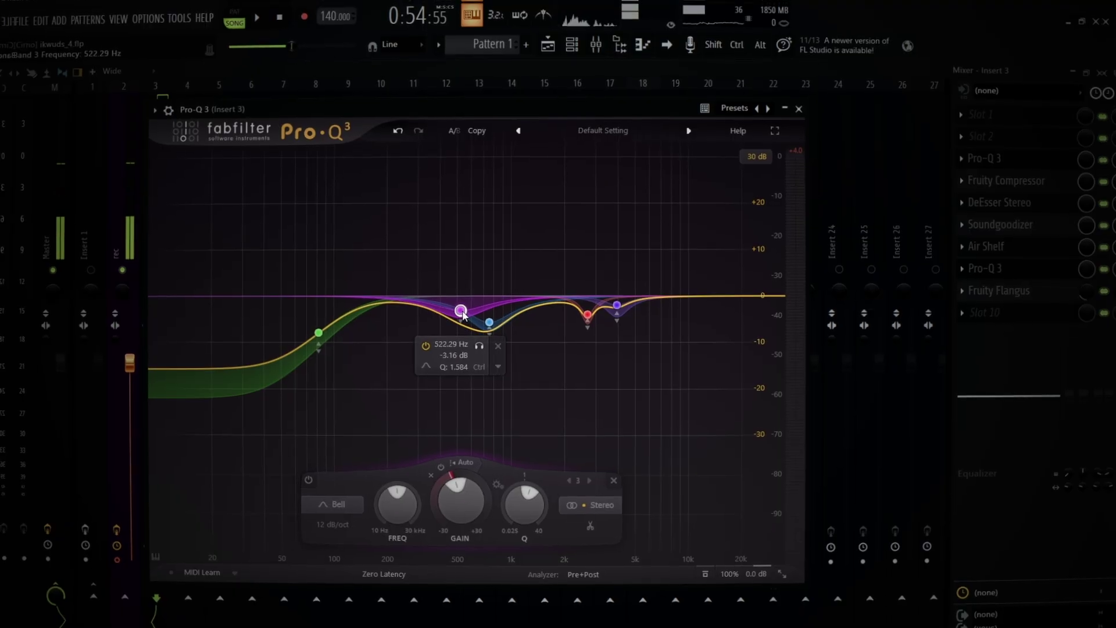
{"action": "left_click_drag", "start_coordinate": [454, 308], "coordinate": [456, 307]}
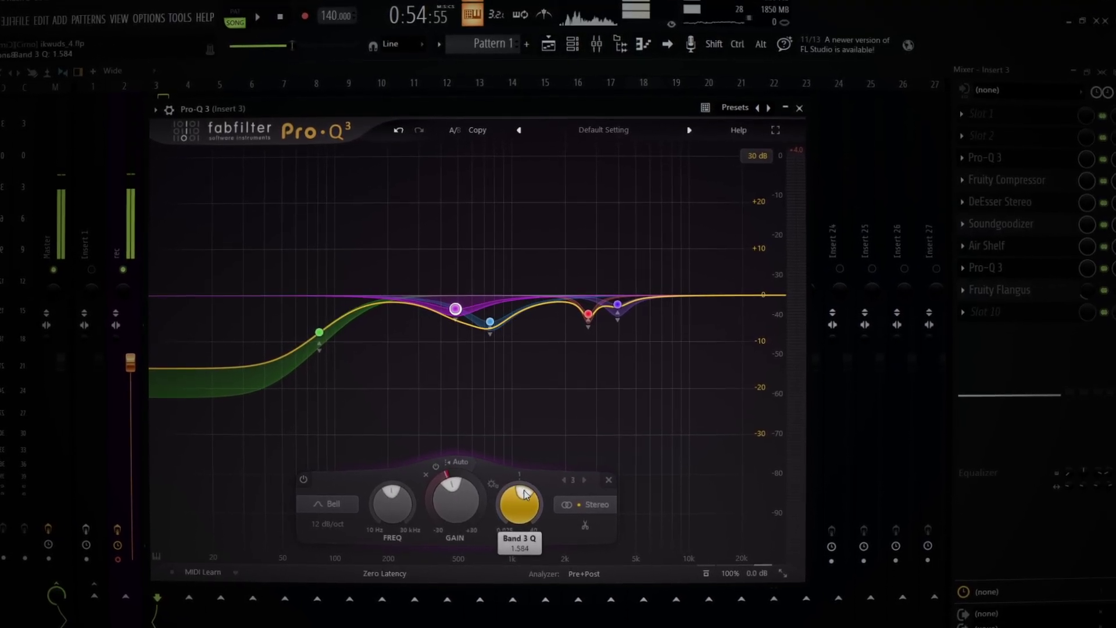
{"action": "left_click_drag", "start_coordinate": [523, 495], "coordinate": [523, 492]}
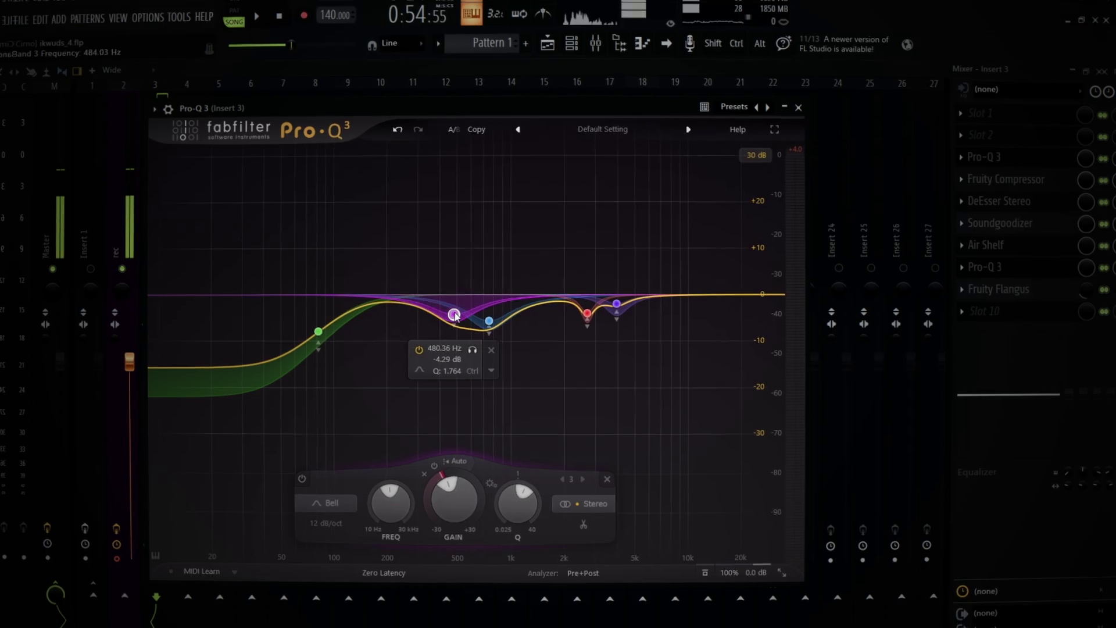
Step: Fine-tune the third band to about 488 Hz during playback and move the low shelf to about 111 Hz with about -14.2 dB gain
{"action": "left_click", "coordinate": [491, 322]}
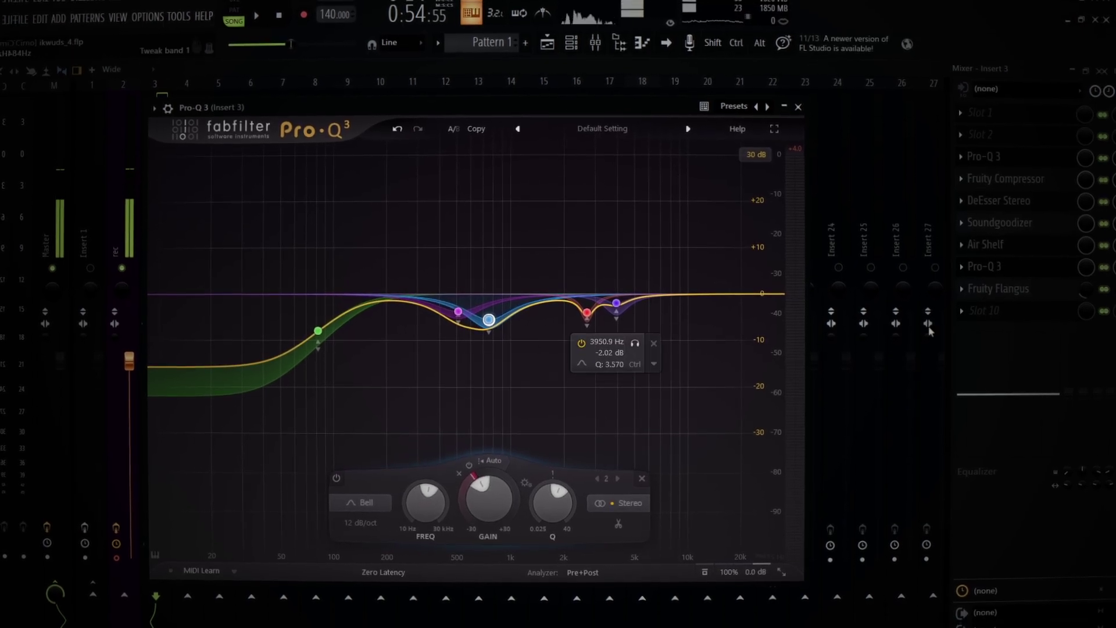
{"action": "left_click", "coordinate": [258, 17]}
{"action": "left_click", "coordinate": [460, 312]}
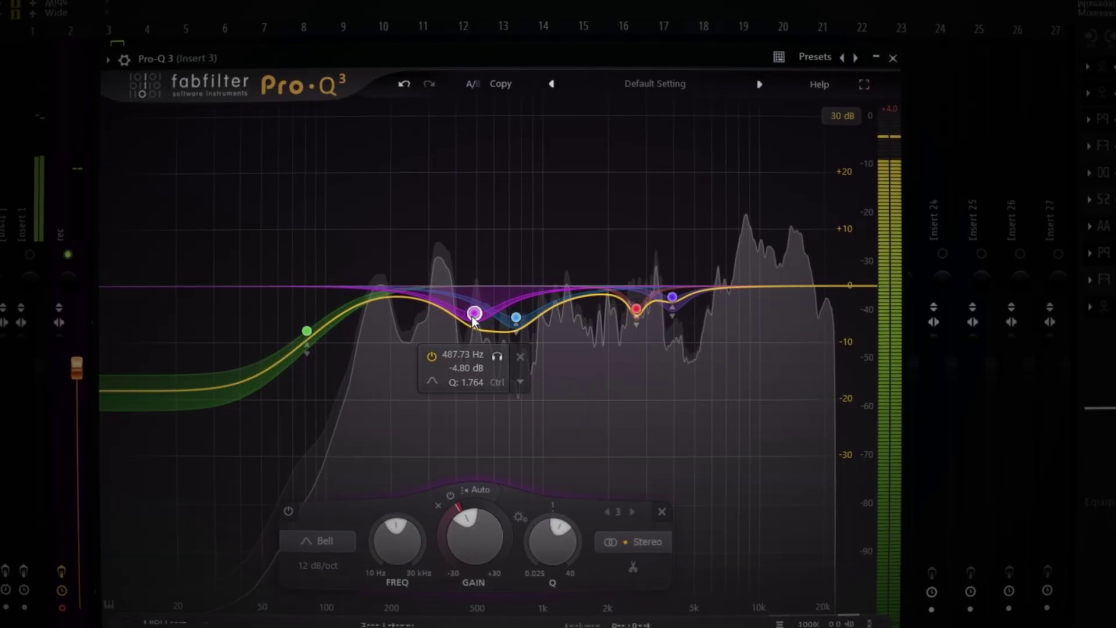
{"action": "left_click_drag", "start_coordinate": [466, 317], "coordinate": [470, 317]}
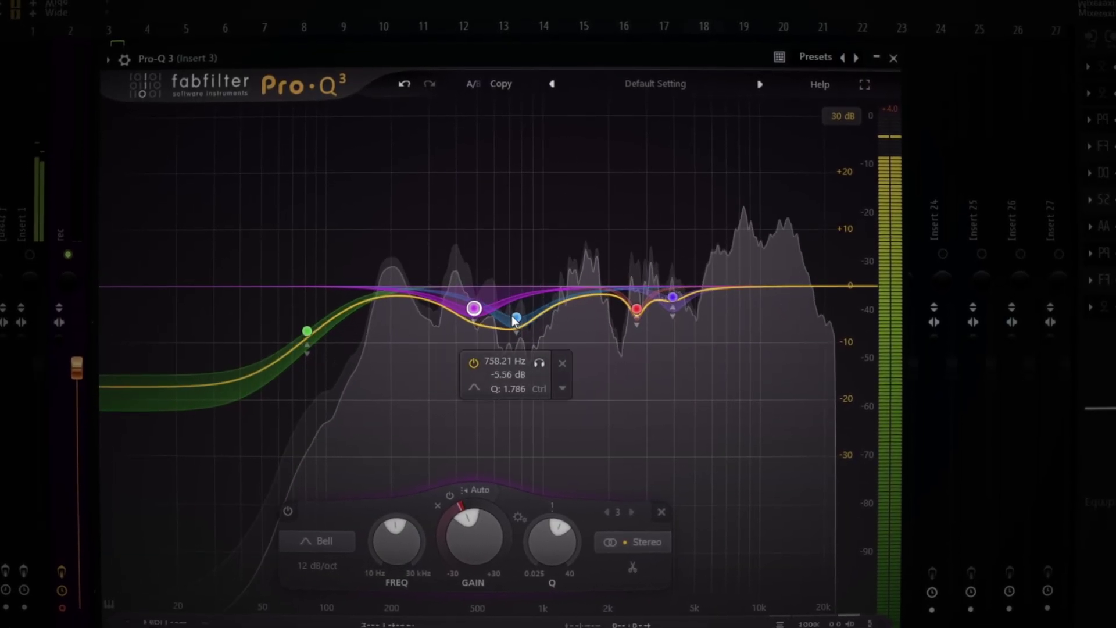
{"action": "left_click", "coordinate": [308, 331]}
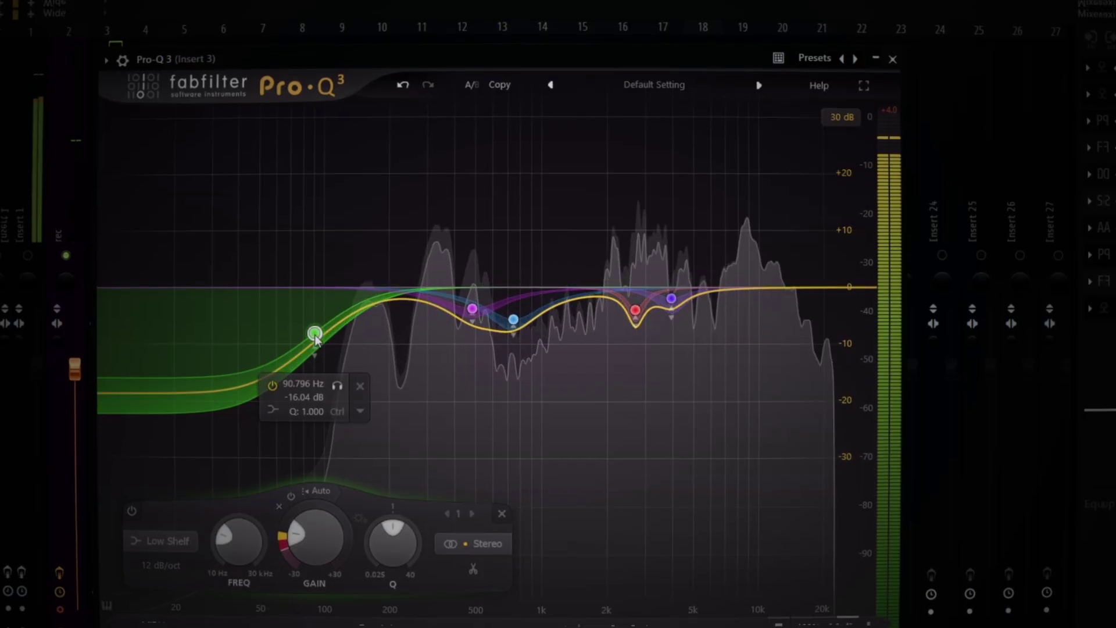
{"action": "left_click_drag", "start_coordinate": [314, 333], "coordinate": [335, 324]}
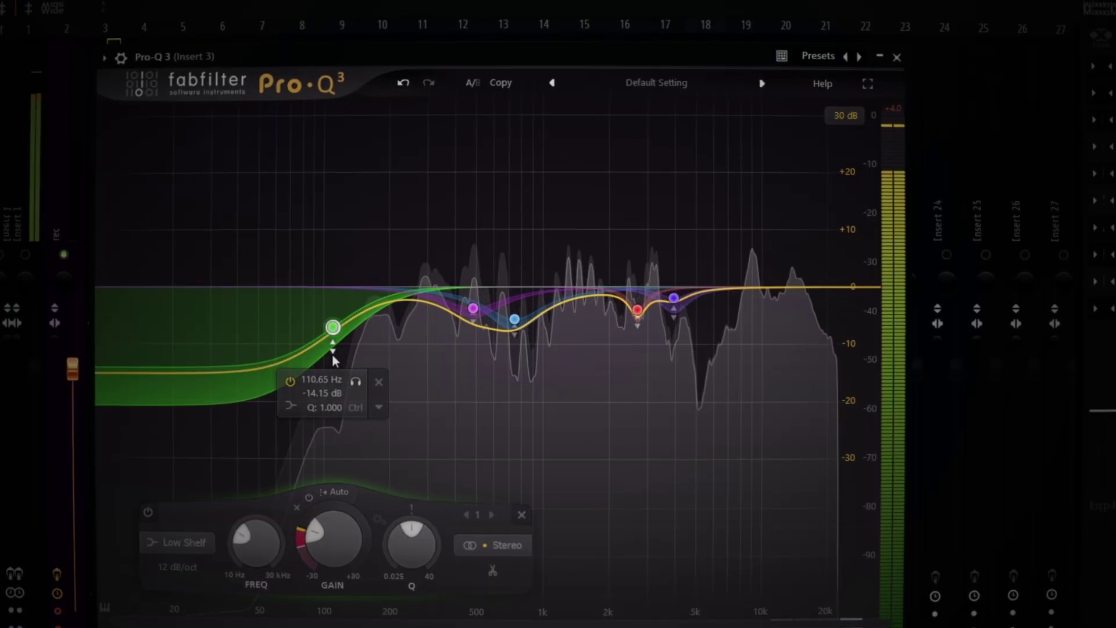
Step: Retune the bells during playback, with the second at about 782 Hz and the third at about 530 Hz, and have another bell cut near 2.7 kHz
{"action": "left_click_drag", "start_coordinate": [473, 310], "coordinate": [522, 326]}
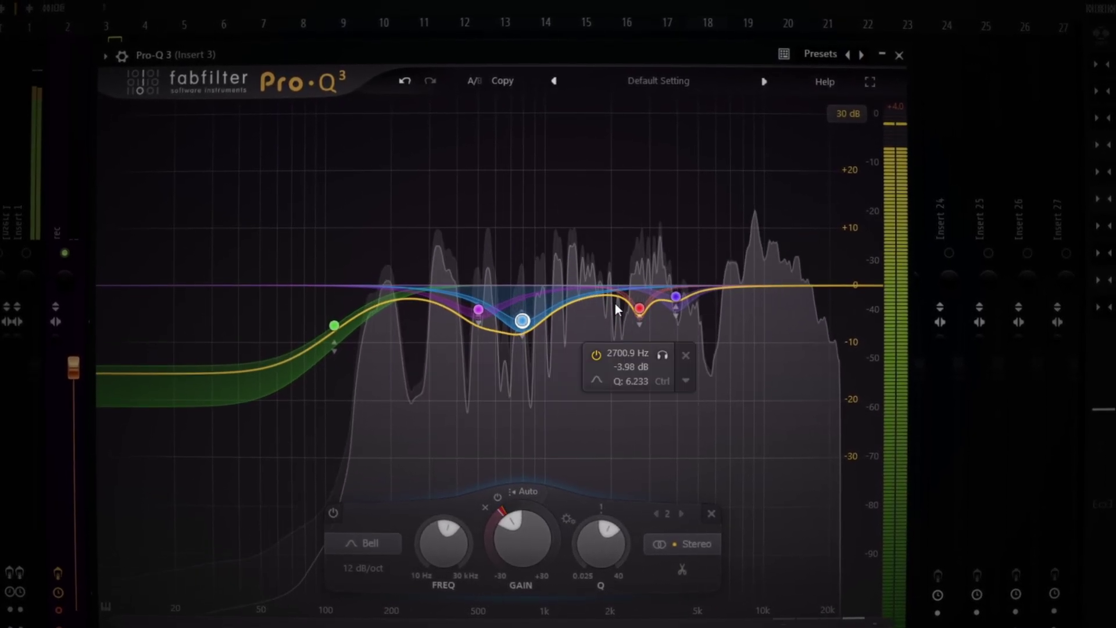
{"action": "left_click_drag", "start_coordinate": [640, 310], "coordinate": [582, 302]}
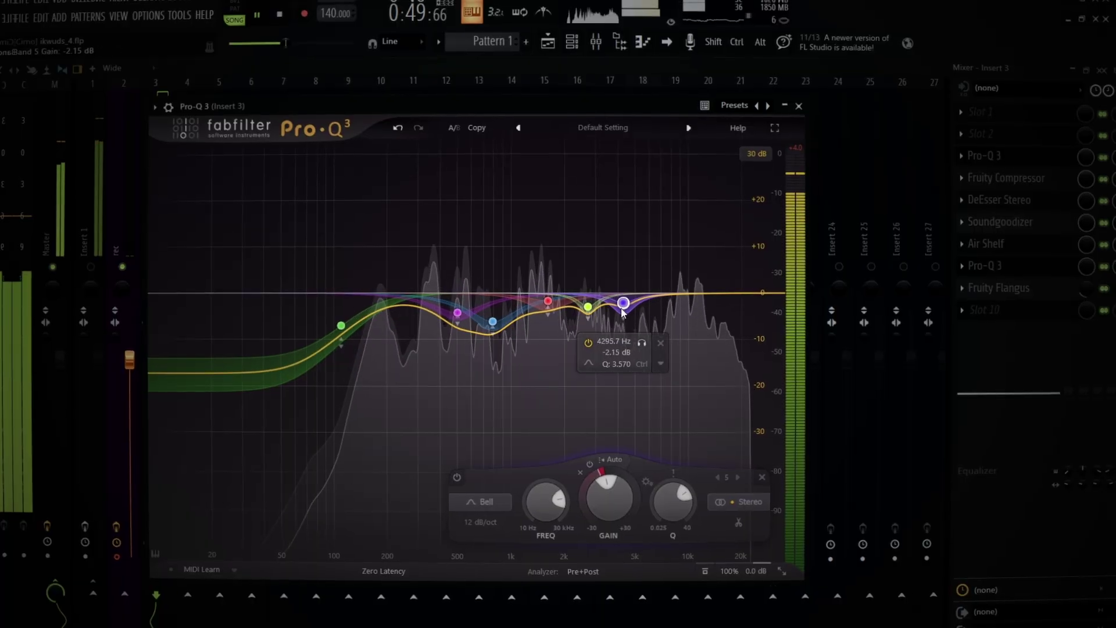
{"action": "left_click_drag", "start_coordinate": [629, 315], "coordinate": [628, 317]}
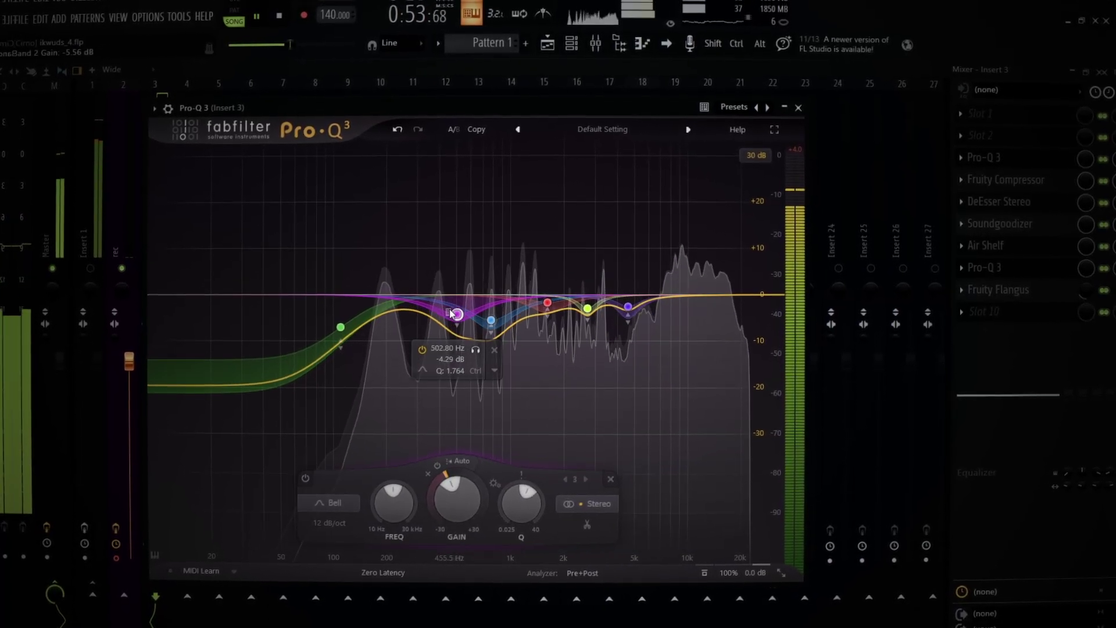
{"action": "left_click_drag", "start_coordinate": [451, 313], "coordinate": [460, 319]}
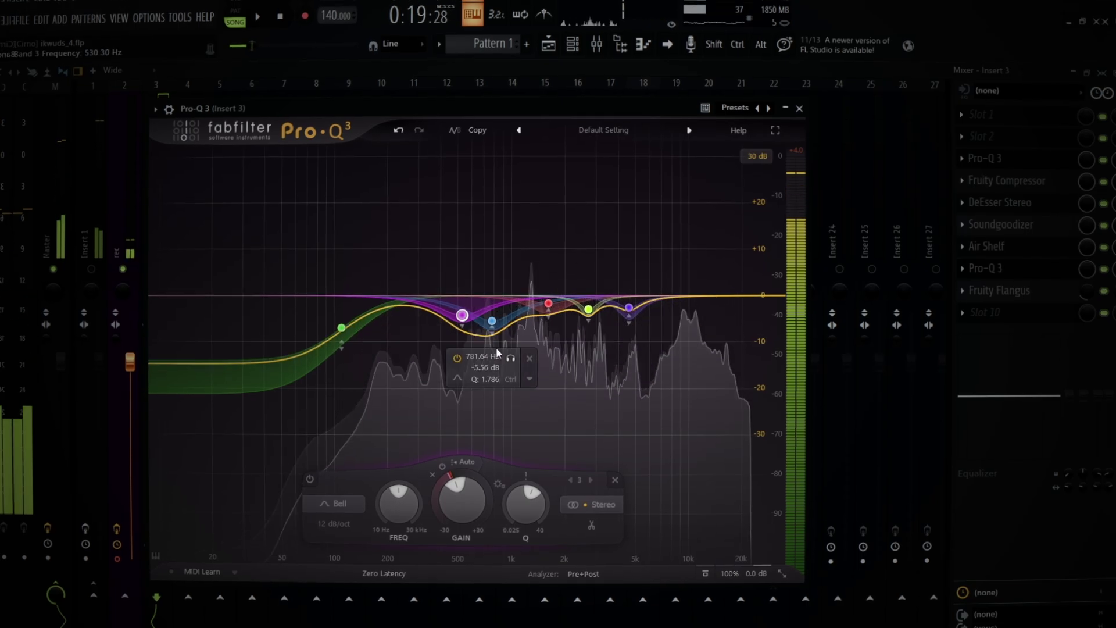
Step: Move the Pro-Q 3 window aside to uncover the first mixer tracks
{"action": "left_click_drag", "start_coordinate": [189, 137], "coordinate": [410, 125]}
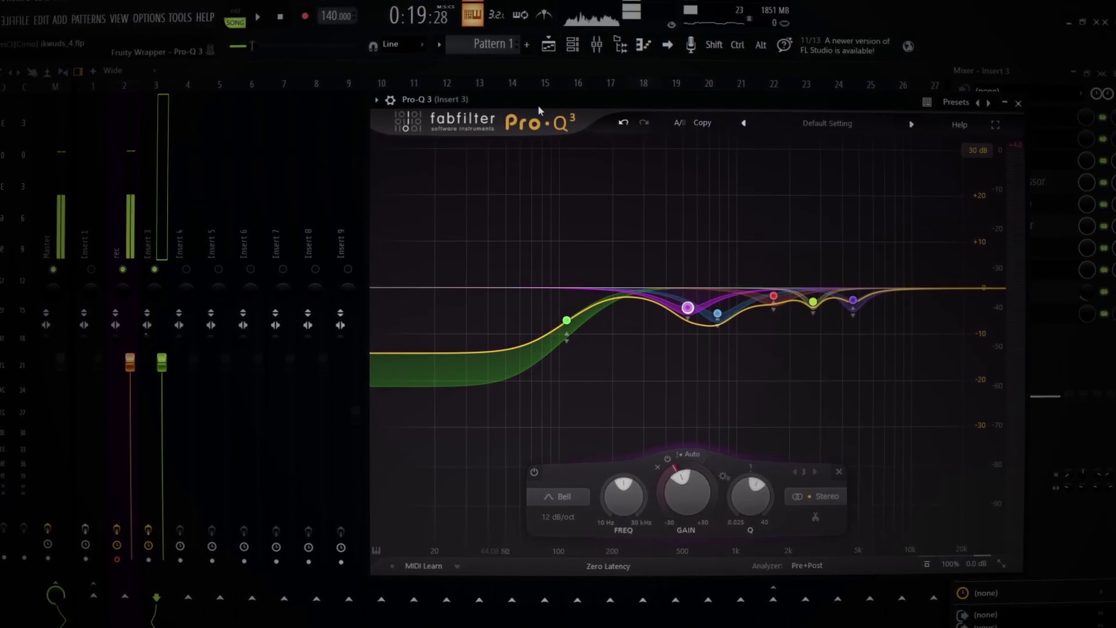
{"action": "left_click_drag", "start_coordinate": [551, 96], "coordinate": [520, 106]}
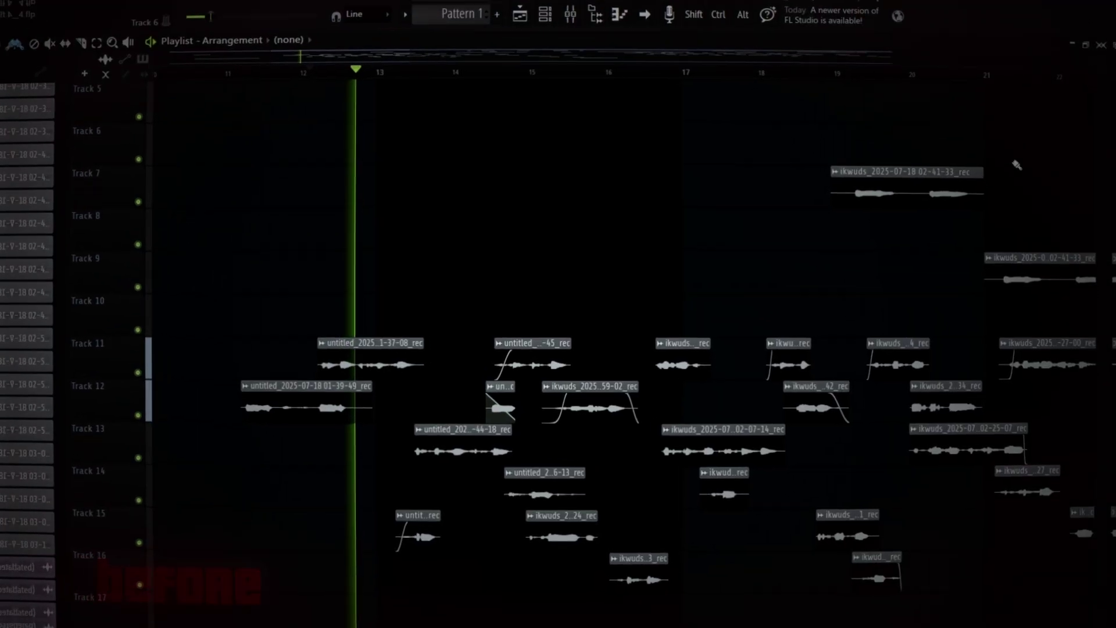